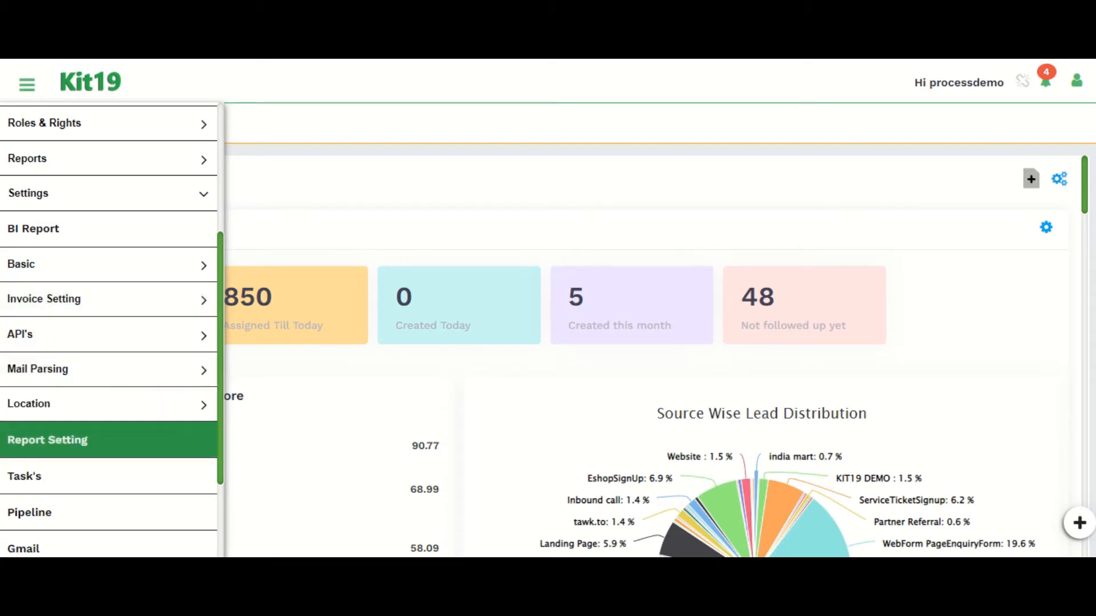
Step: Open the BI Report page from the Settings section of the main menu
{"action": "scroll", "coordinate": [57, 440], "scroll_direction": "down", "scroll_amount": 2}
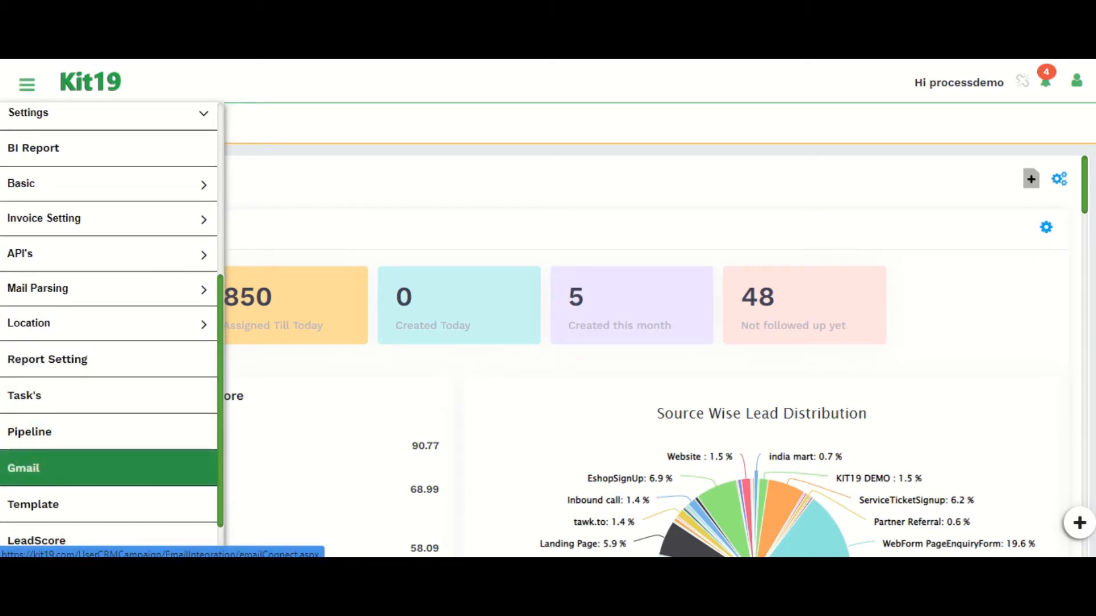
{"action": "scroll", "coordinate": [57, 433], "scroll_direction": "down", "scroll_amount": 2}
{"action": "scroll", "coordinate": [57, 434], "scroll_direction": "down", "scroll_amount": 1}
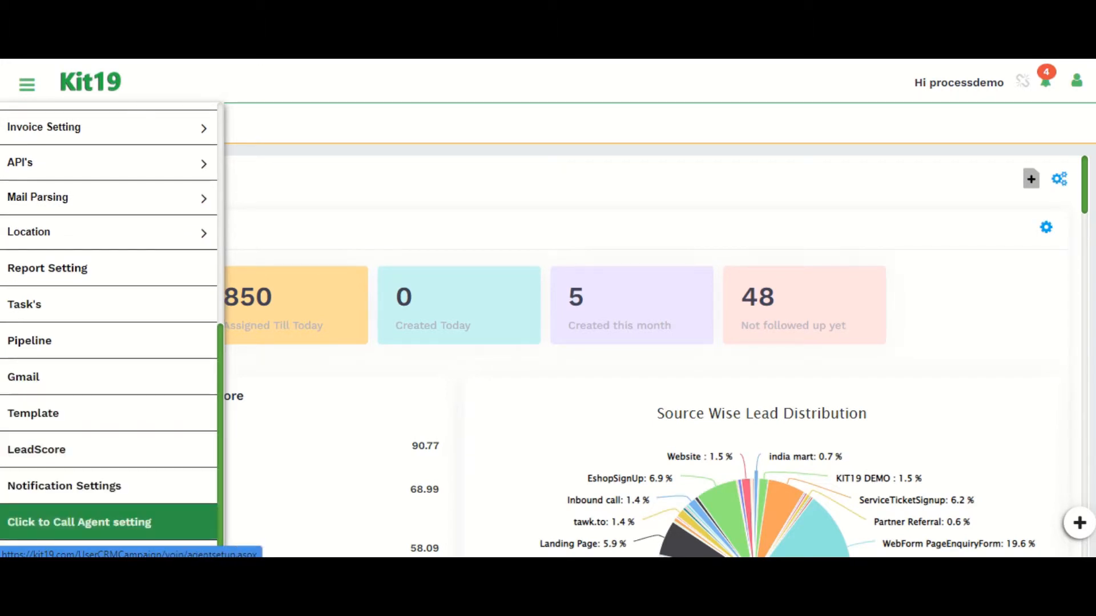
{"action": "scroll", "coordinate": [57, 445], "scroll_direction": "up", "scroll_amount": 2}
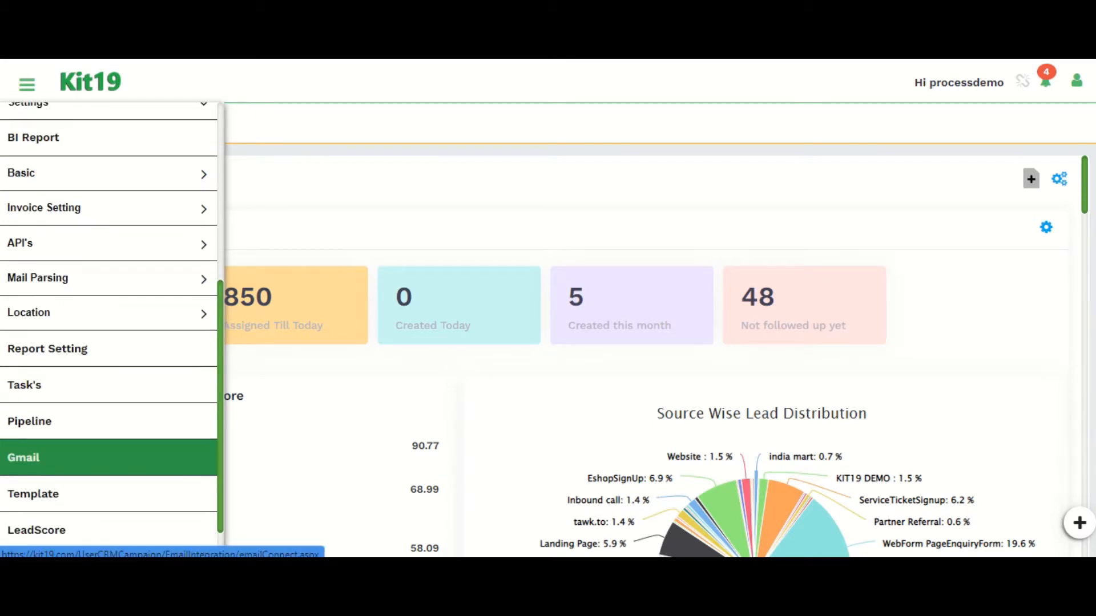
{"action": "scroll", "coordinate": [57, 465], "scroll_direction": "up", "scroll_amount": 4}
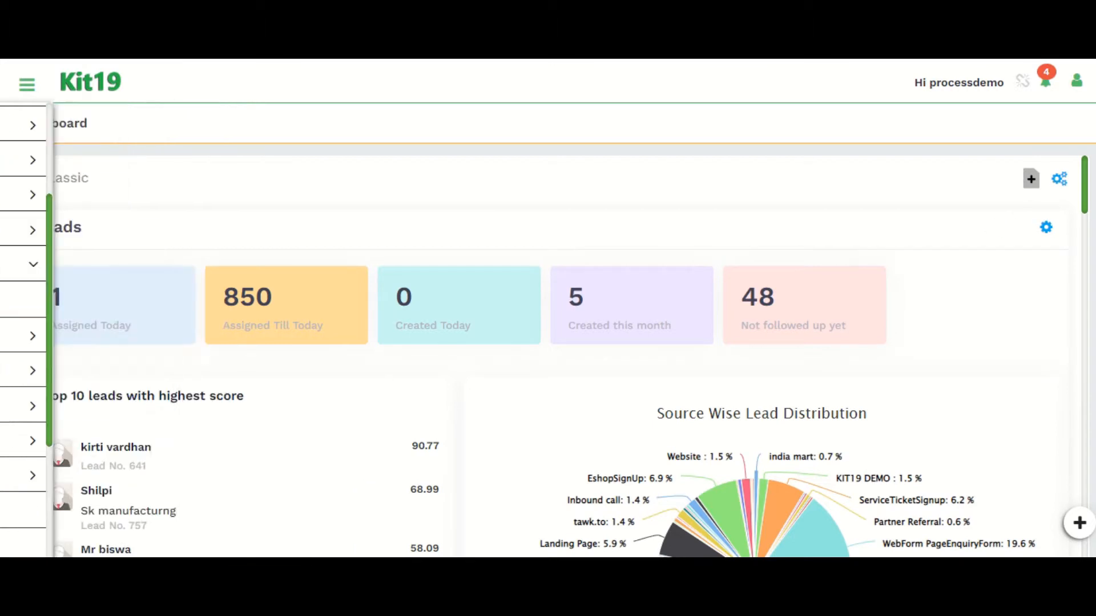
{"action": "mouse_move", "coordinate": [27, 84]}
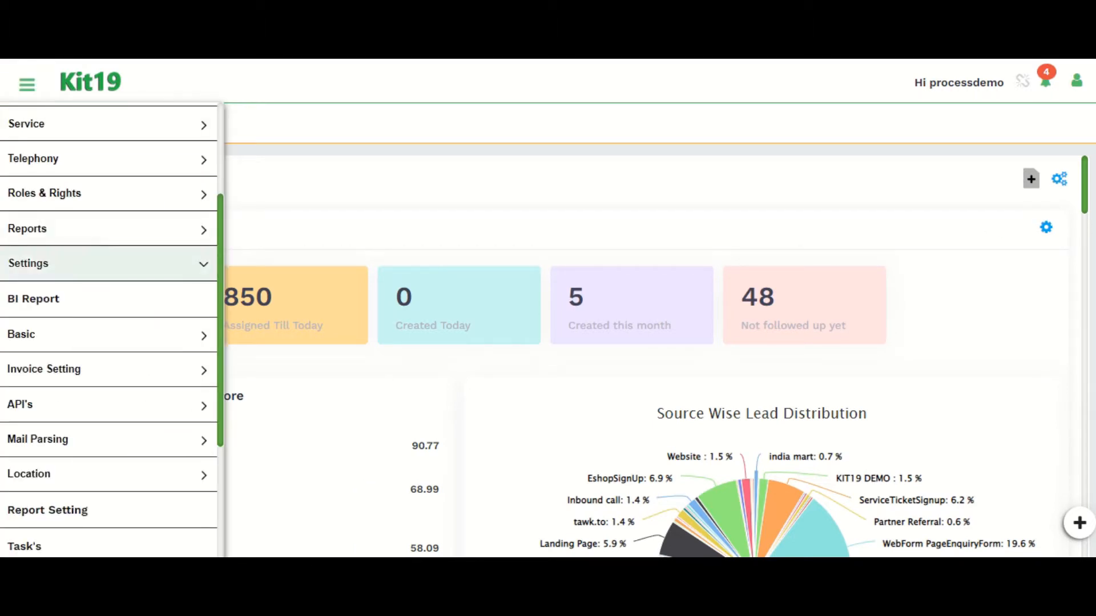
{"action": "left_click", "coordinate": [57, 299]}
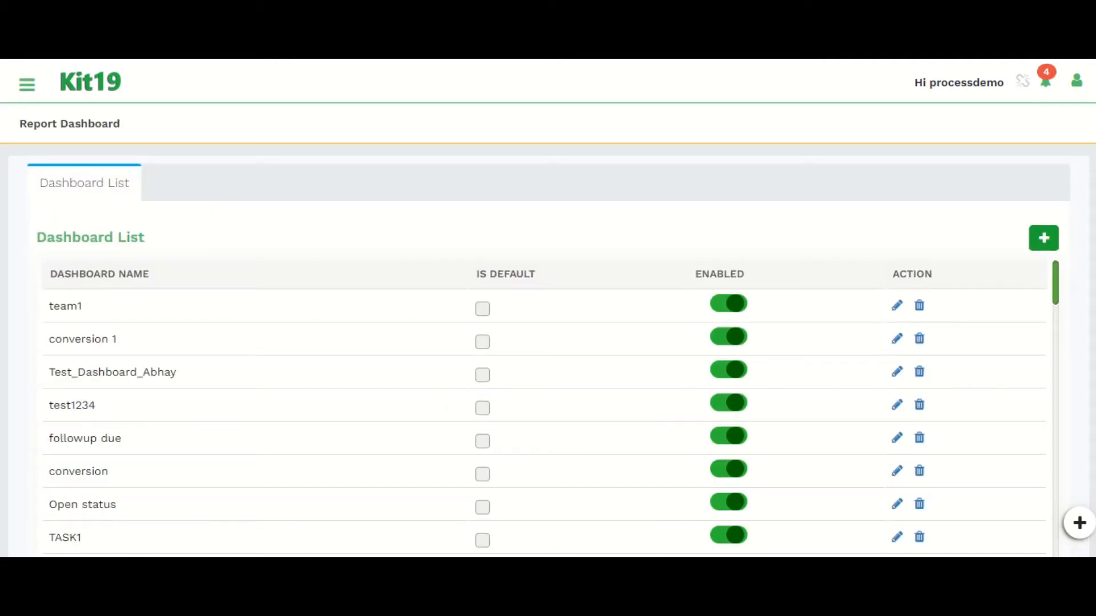
Step: Start a new dashboard and toggle its Enabled and Is Default options off and back on
{"action": "left_click", "coordinate": [1043, 238]}
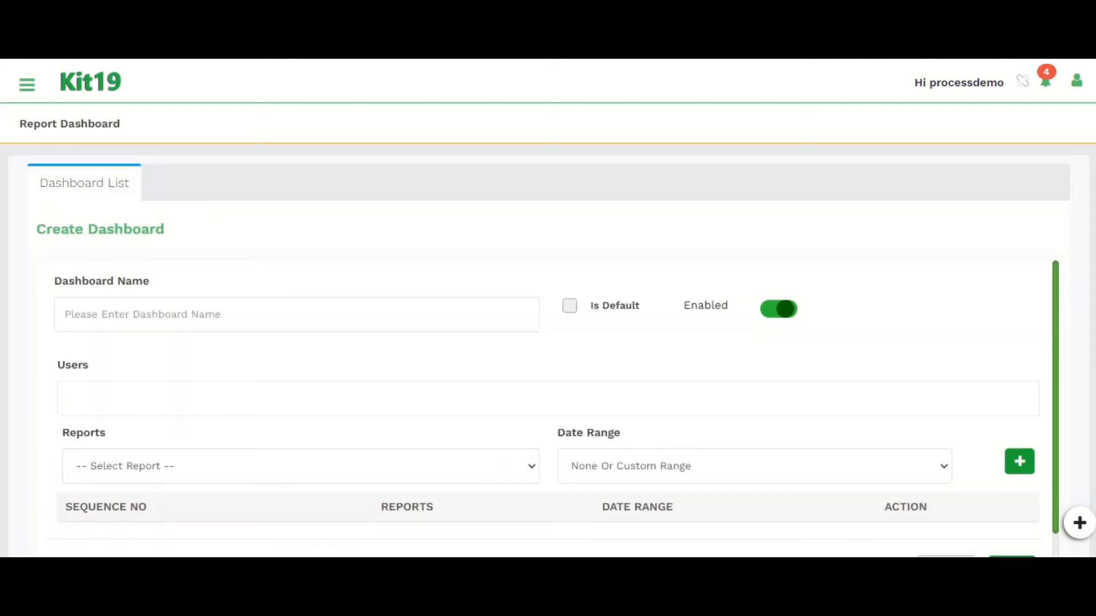
{"action": "left_click", "coordinate": [297, 314]}
{"action": "scroll", "coordinate": [548, 408], "scroll_direction": "down", "scroll_amount": 1}
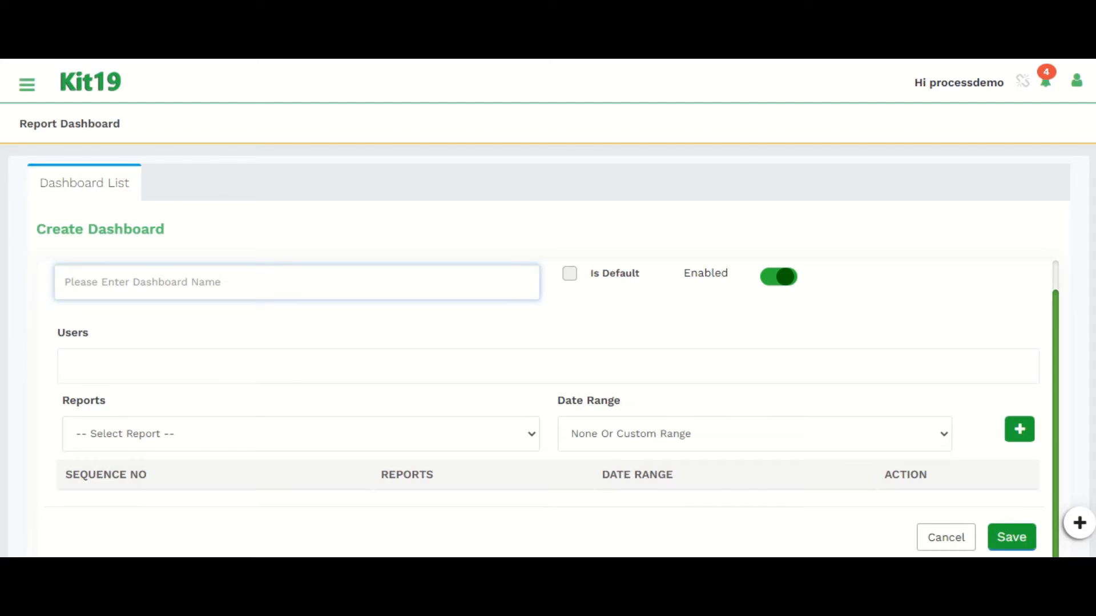
{"action": "left_click", "coordinate": [779, 277]}
{"action": "left_click", "coordinate": [779, 276]}
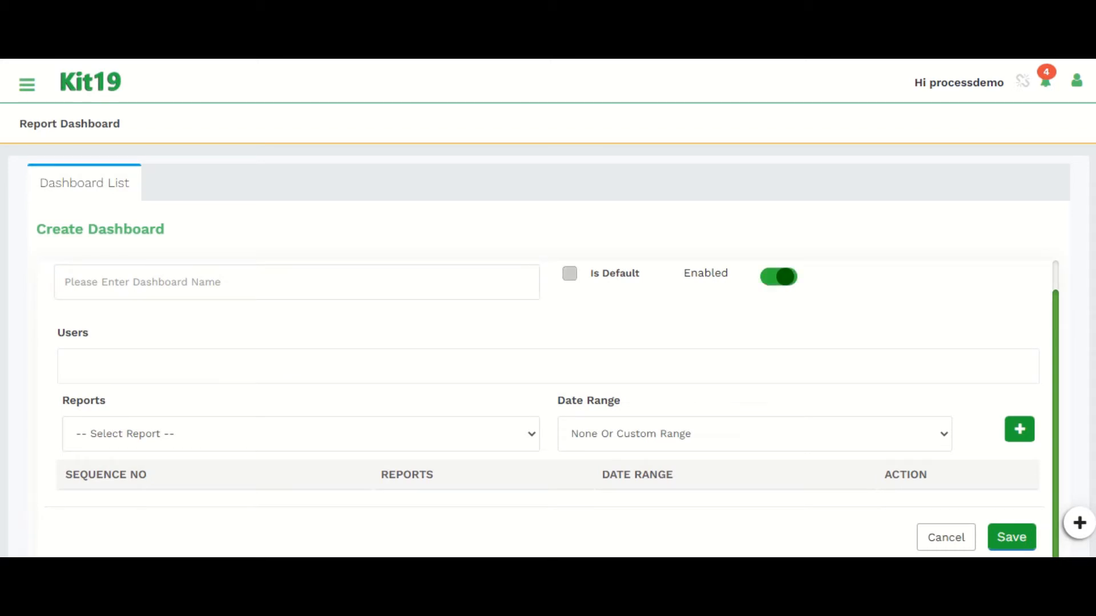
{"action": "left_click", "coordinate": [569, 274]}
{"action": "left_click", "coordinate": [569, 274]}
Step: Add the EnquiryOpenStatus report with the Today-Next 3 Days date range, then cancel the new dashboard
{"action": "left_click", "coordinate": [300, 433]}
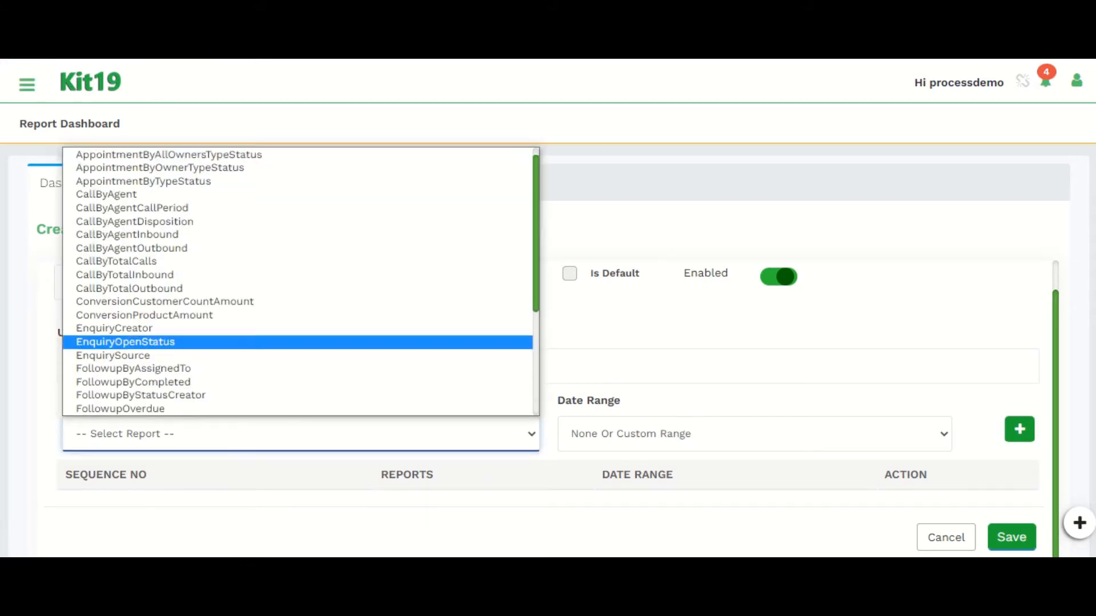
{"action": "left_click", "coordinate": [301, 341]}
{"action": "left_click", "coordinate": [754, 433]}
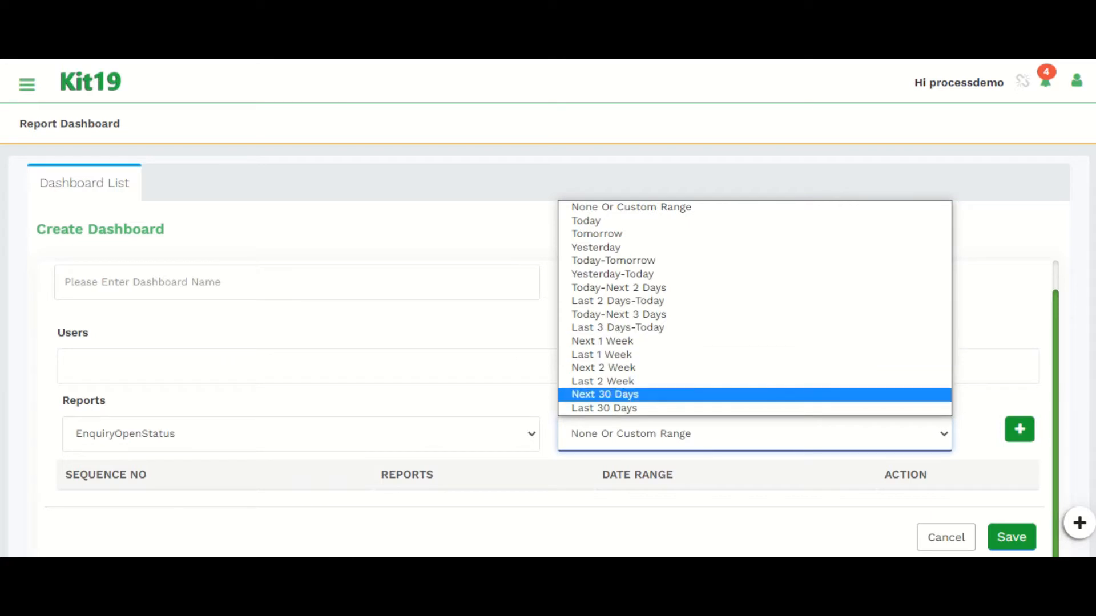
{"action": "left_click", "coordinate": [755, 395]}
{"action": "left_click", "coordinate": [754, 434]}
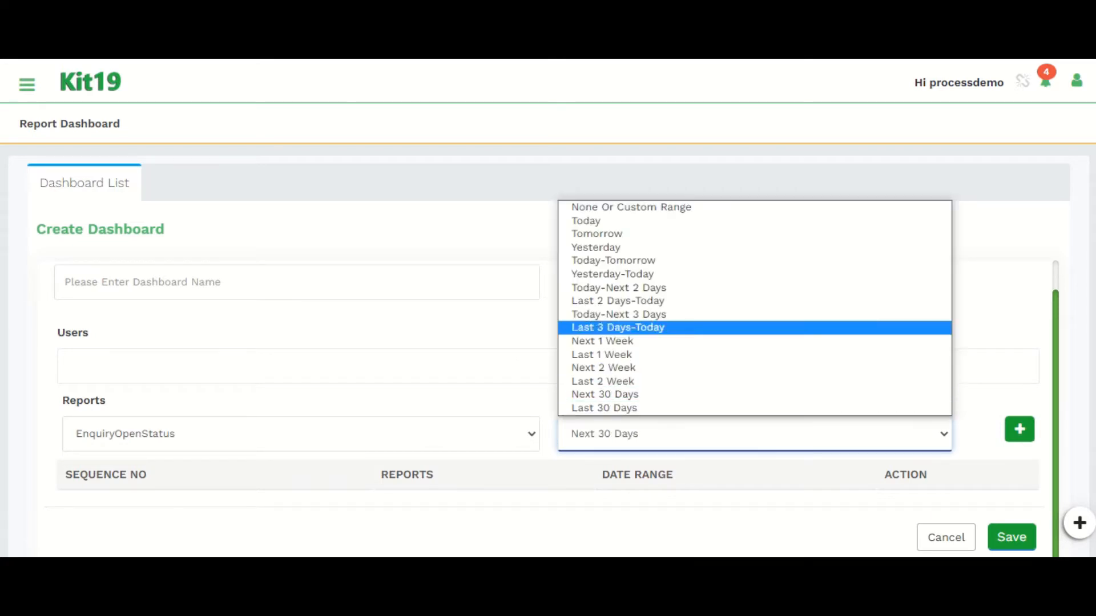
{"action": "left_click", "coordinate": [754, 313]}
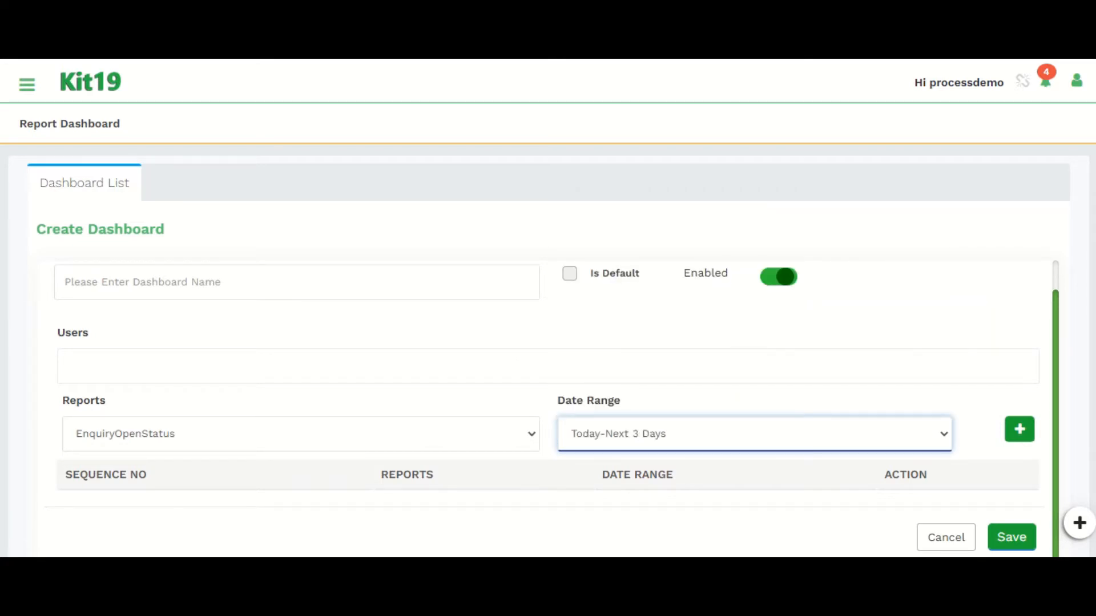
{"action": "left_click", "coordinate": [1019, 429]}
{"action": "scroll", "coordinate": [1019, 429], "scroll_direction": "down", "scroll_amount": 1}
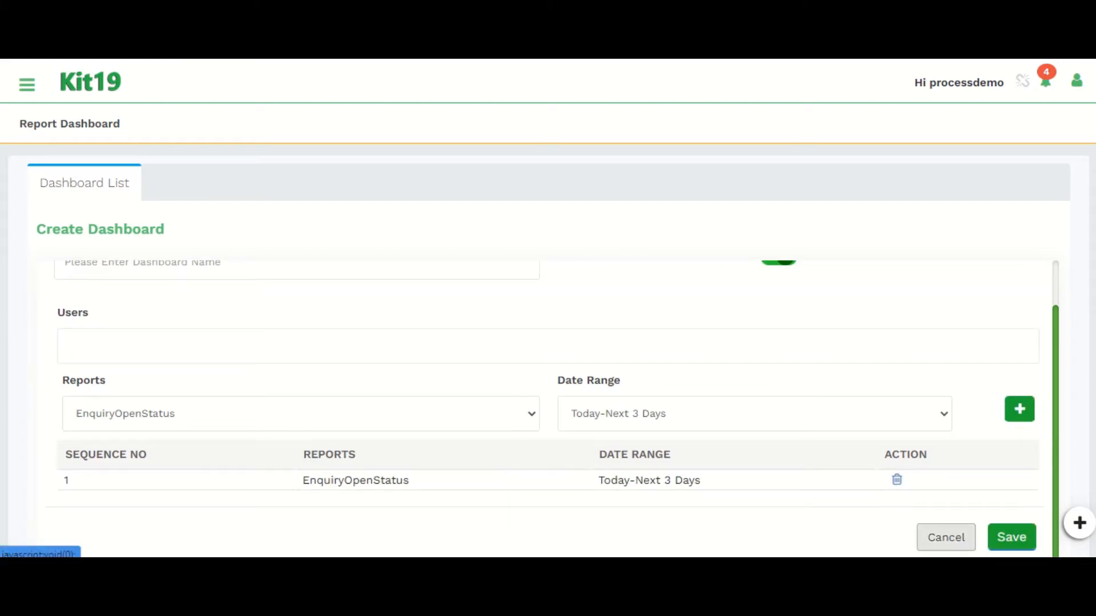
{"action": "left_click", "coordinate": [946, 537]}
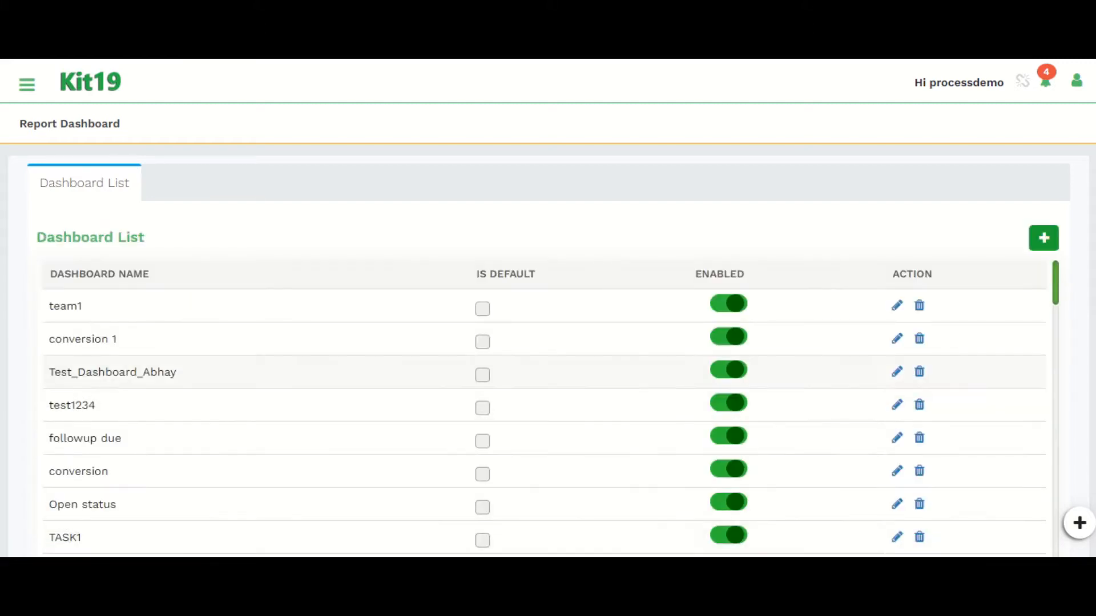
Step: Open the Lead Assignment Master page under Basic settings
{"action": "scroll", "coordinate": [544, 408], "scroll_direction": "down", "scroll_amount": 6}
{"action": "scroll", "coordinate": [545, 408], "scroll_direction": "up", "scroll_amount": 7}
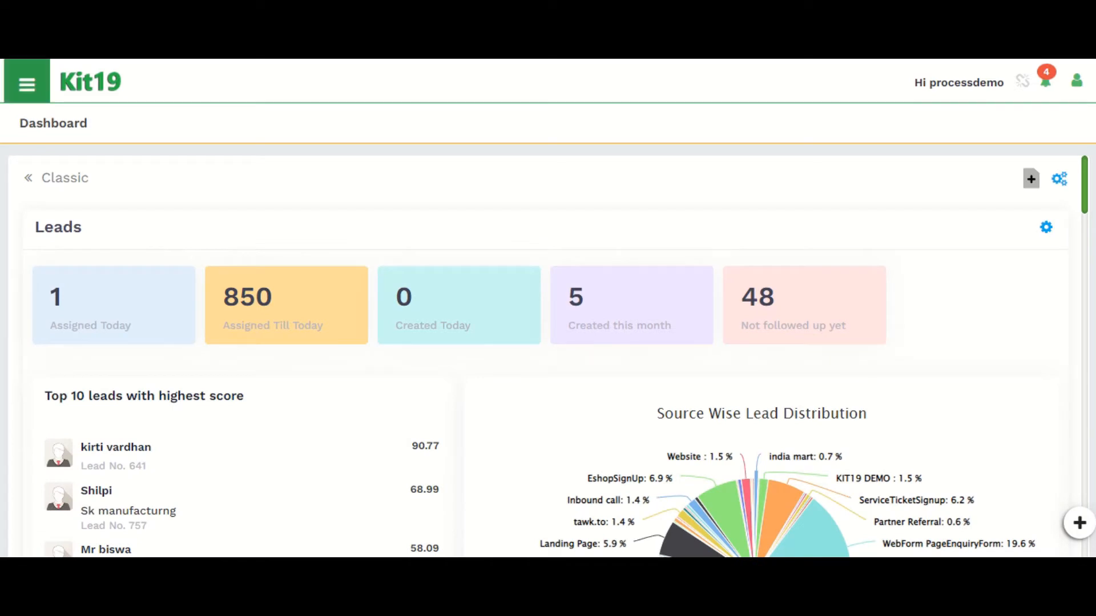
{"action": "left_click", "coordinate": [27, 84]}
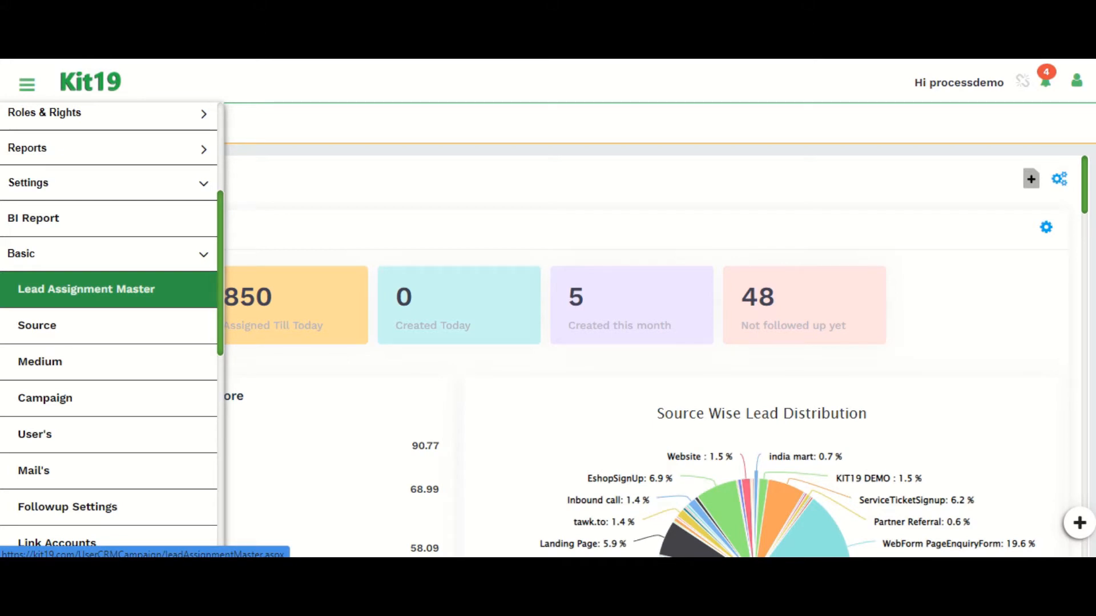
{"action": "left_click", "coordinate": [86, 288]}
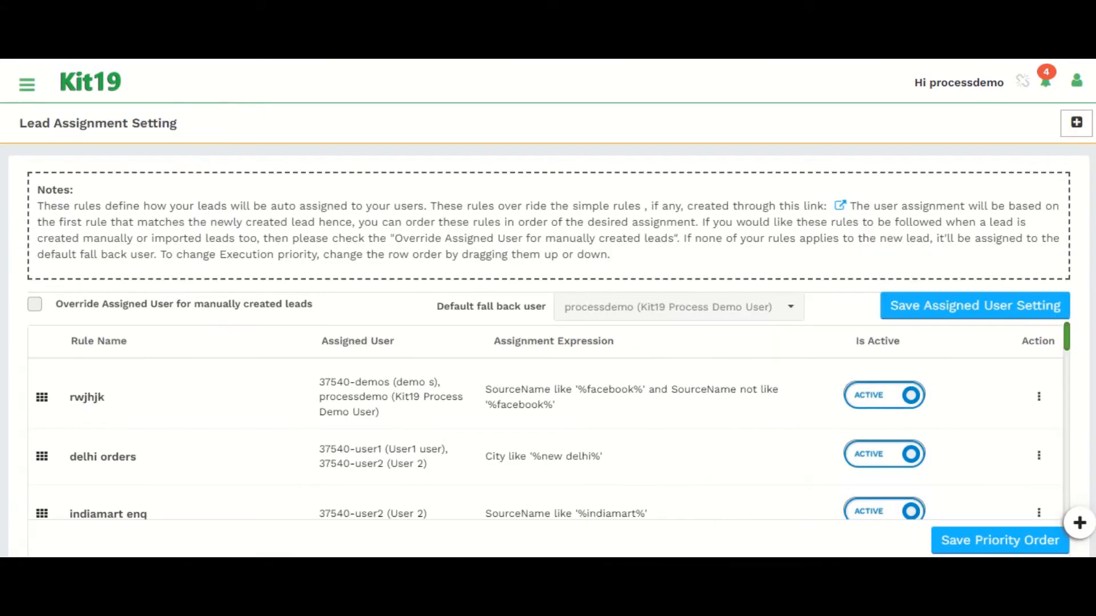
Step: Review the existing lead assignment rules and the override option for manually created leads
{"action": "scroll", "coordinate": [545, 439], "scroll_direction": "down", "scroll_amount": 5}
{"action": "scroll", "coordinate": [546, 438], "scroll_direction": "up", "scroll_amount": 5}
{"action": "left_click", "coordinate": [34, 304]}
{"action": "left_click", "coordinate": [35, 304]}
{"action": "scroll", "coordinate": [545, 438], "scroll_direction": "down", "scroll_amount": 10}
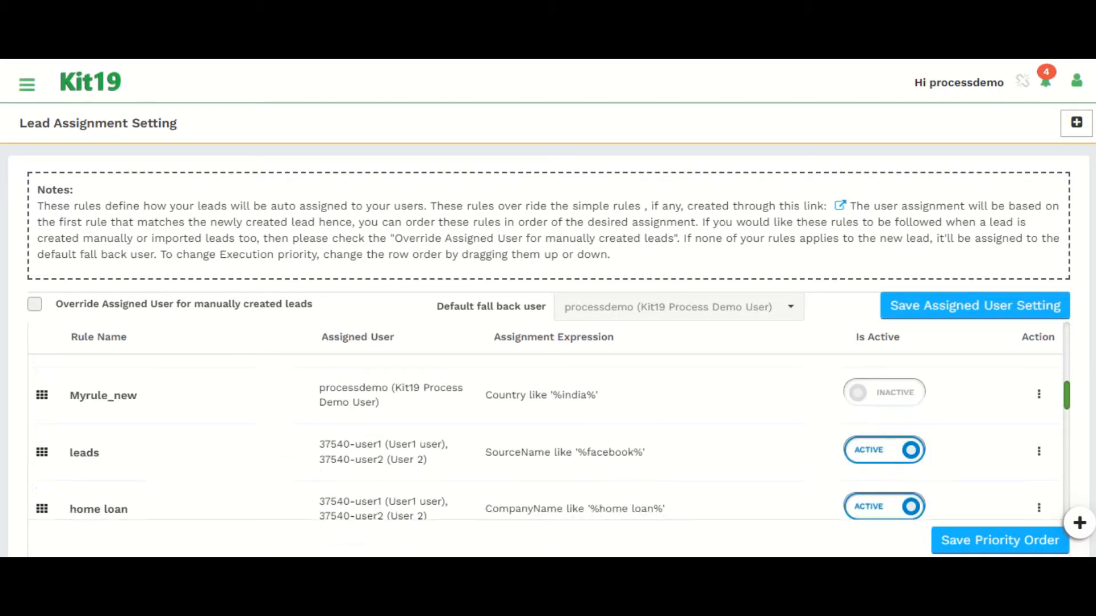
{"action": "scroll", "coordinate": [546, 439], "scroll_direction": "down", "scroll_amount": 2}
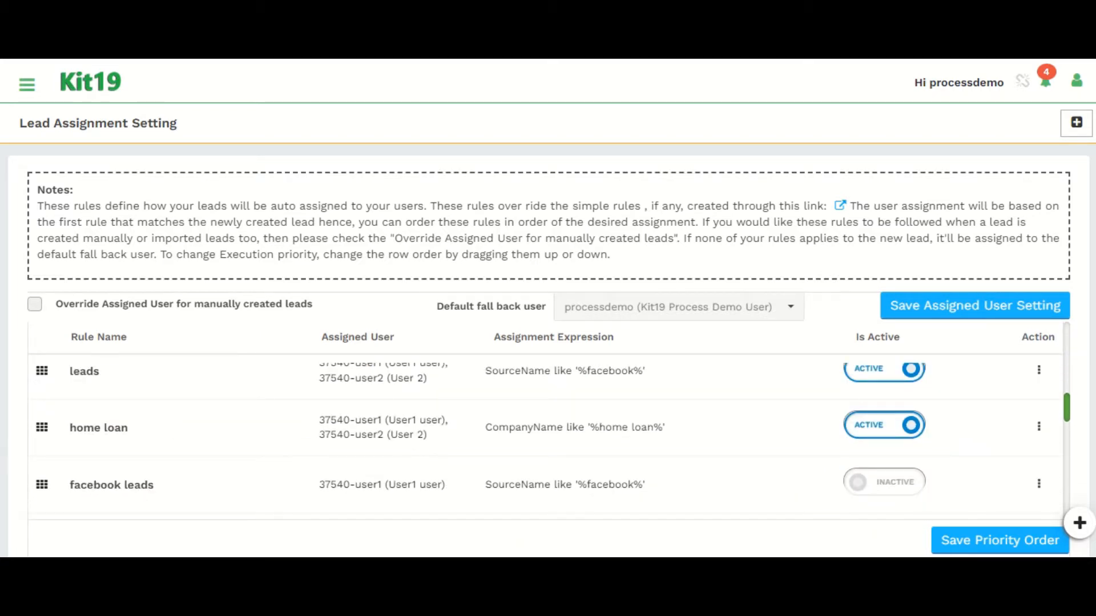
{"action": "scroll", "coordinate": [545, 439], "scroll_direction": "up", "scroll_amount": 12}
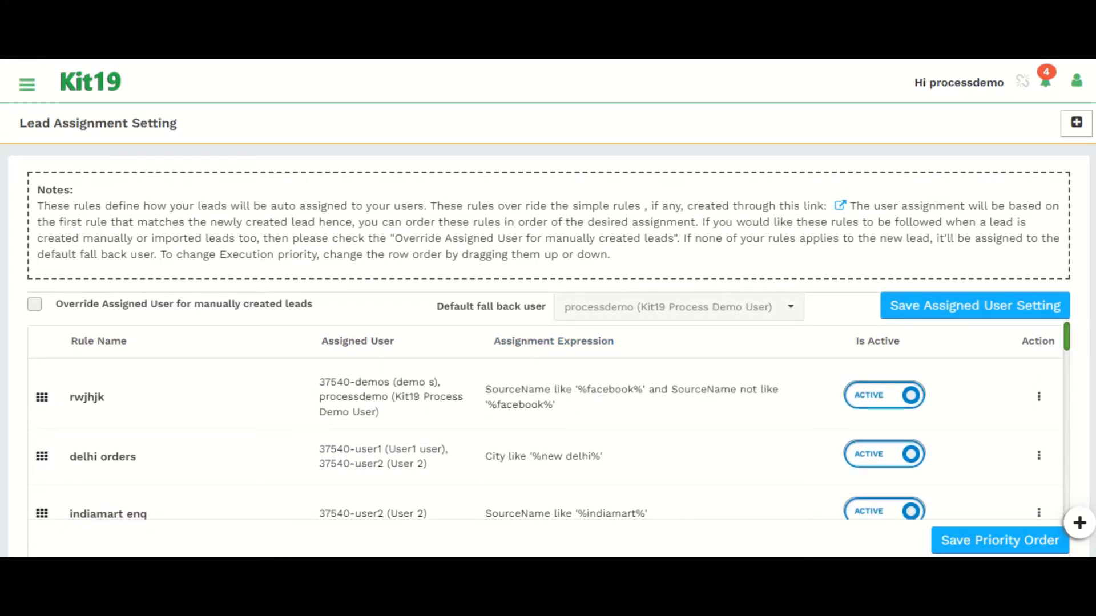
Step: Create a new lead assignment rule named Delhi-1
{"action": "left_click", "coordinate": [1076, 122]}
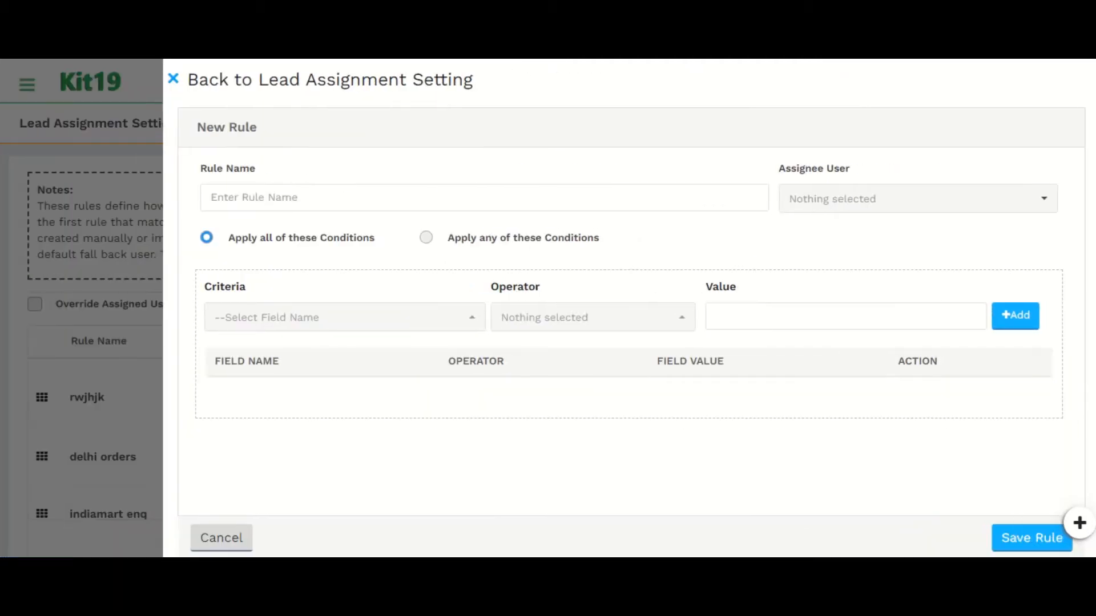
{"action": "left_click", "coordinate": [484, 197]}
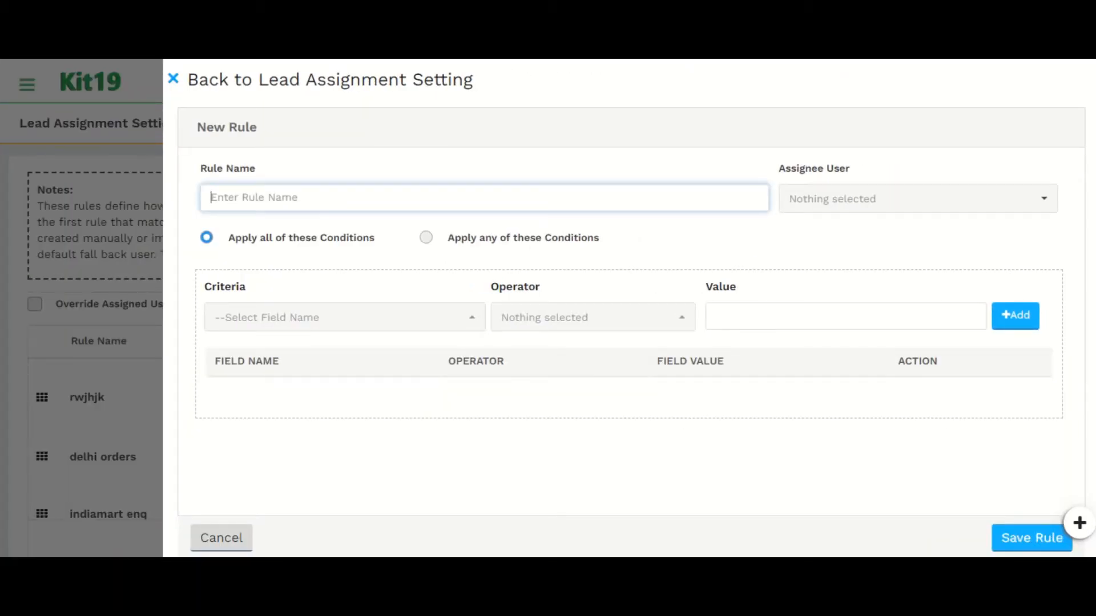
{"action": "type", "text": "Delhi-1"}
Step: Set the rule's assignee user to 37540-user1 (User1 user)
{"action": "left_click", "coordinate": [917, 199]}
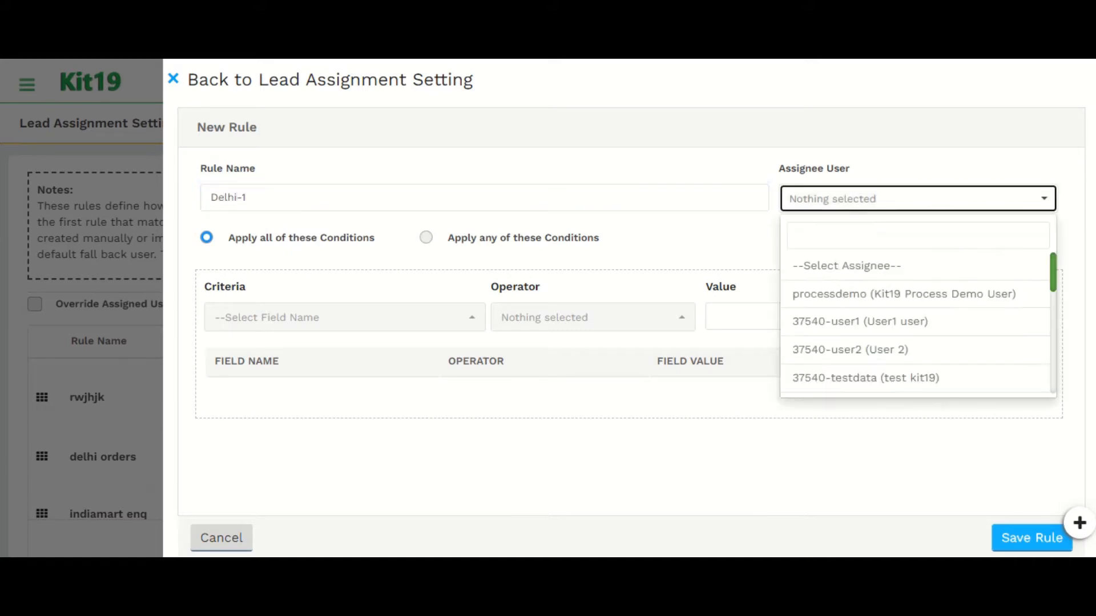
{"action": "left_click", "coordinate": [914, 322]}
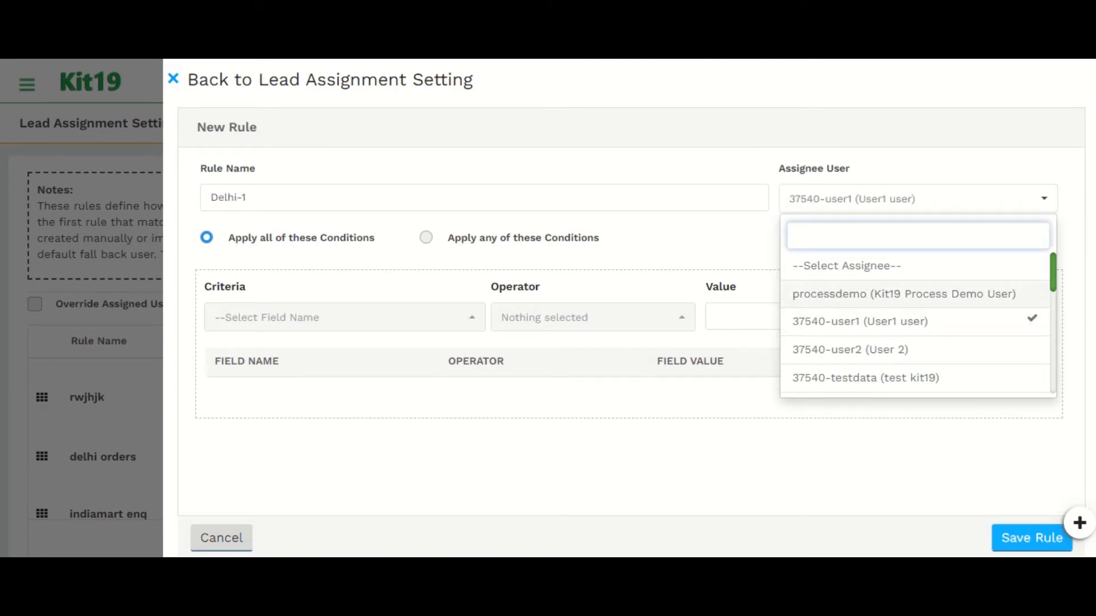
{"action": "left_click", "coordinate": [914, 322]}
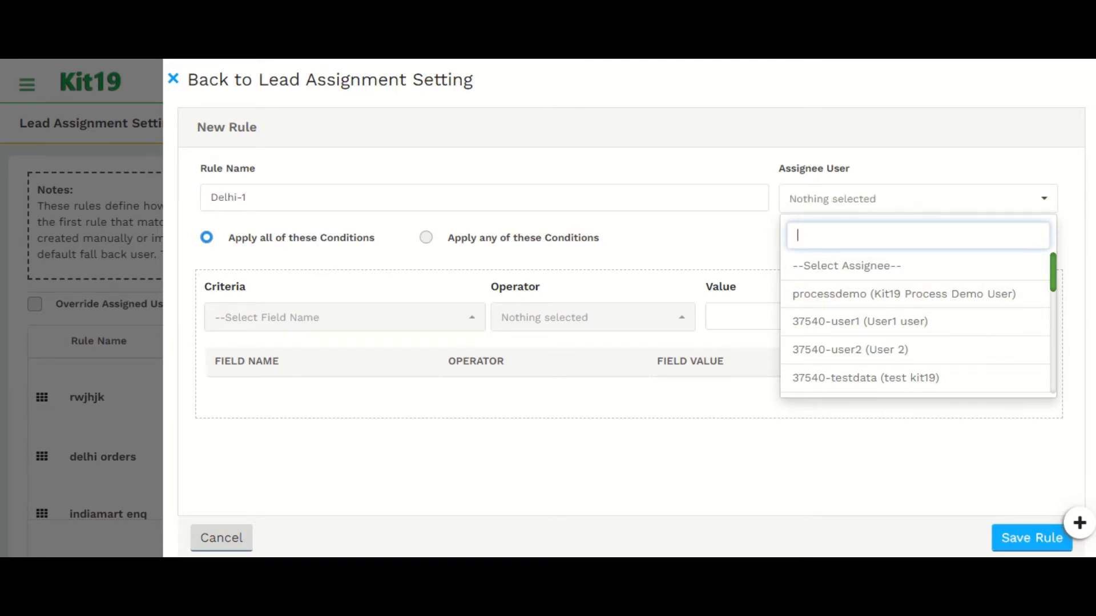
{"action": "left_click", "coordinate": [915, 322]}
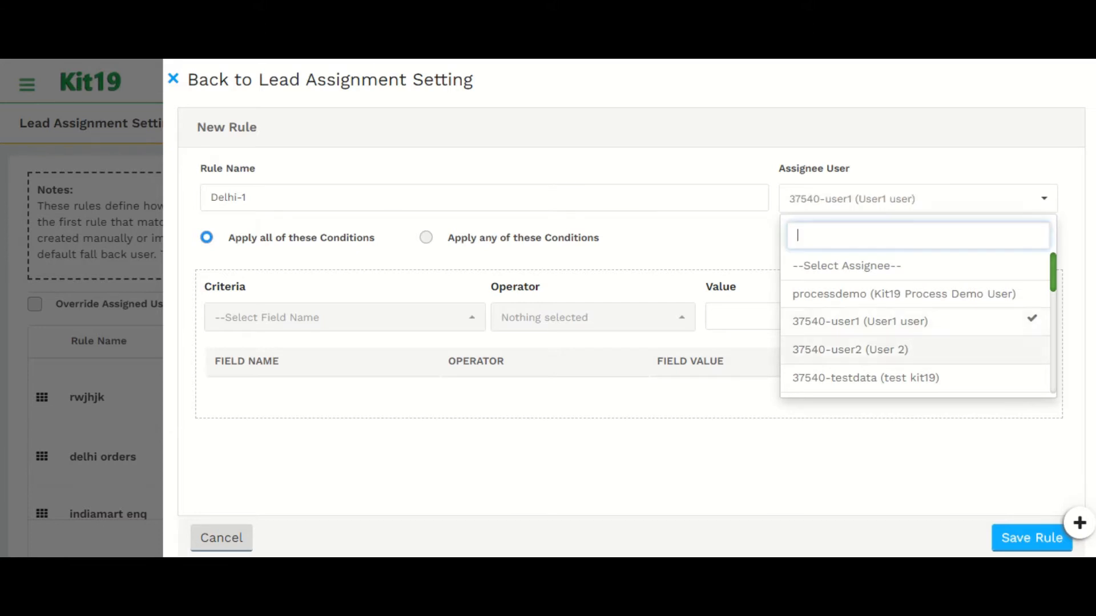
{"action": "left_click", "coordinate": [822, 451]}
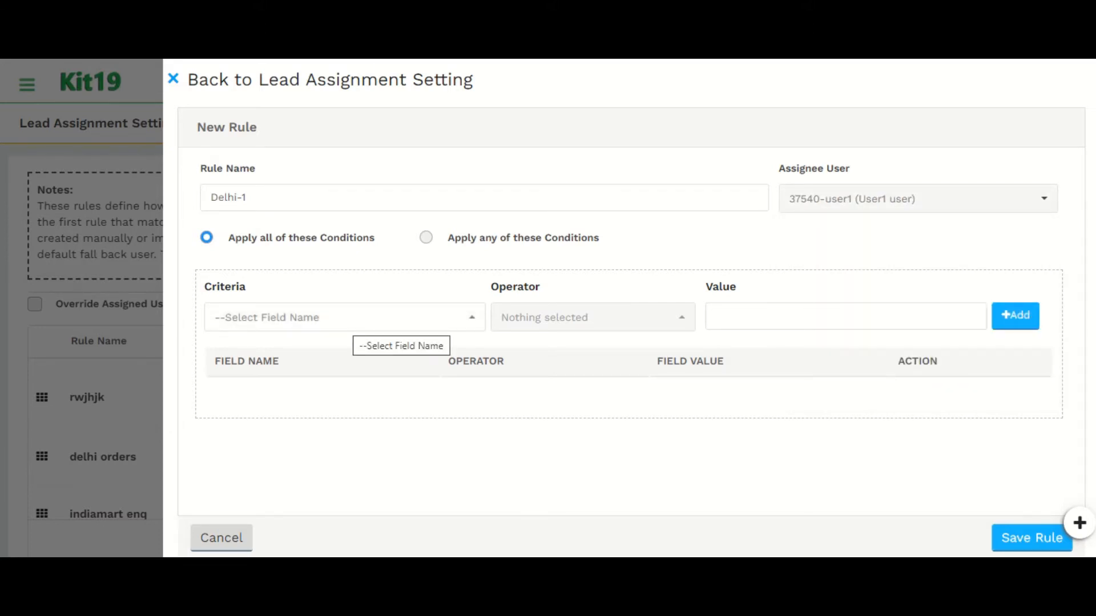
Step: Set the condition criterion to City with the Contain operator
{"action": "left_click", "coordinate": [349, 321]}
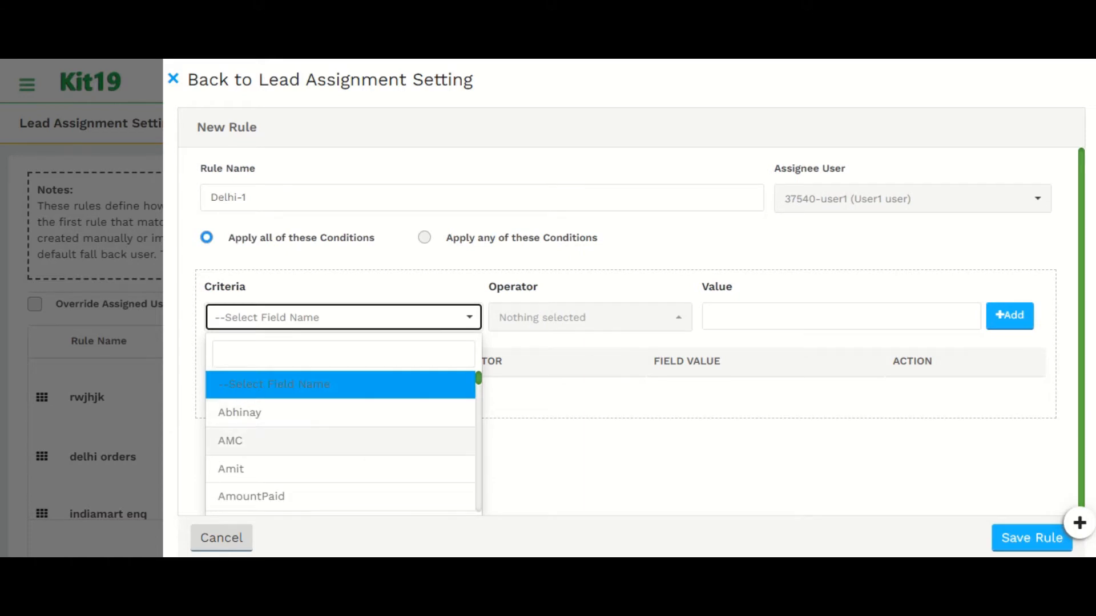
{"action": "type", "text": "ci"}
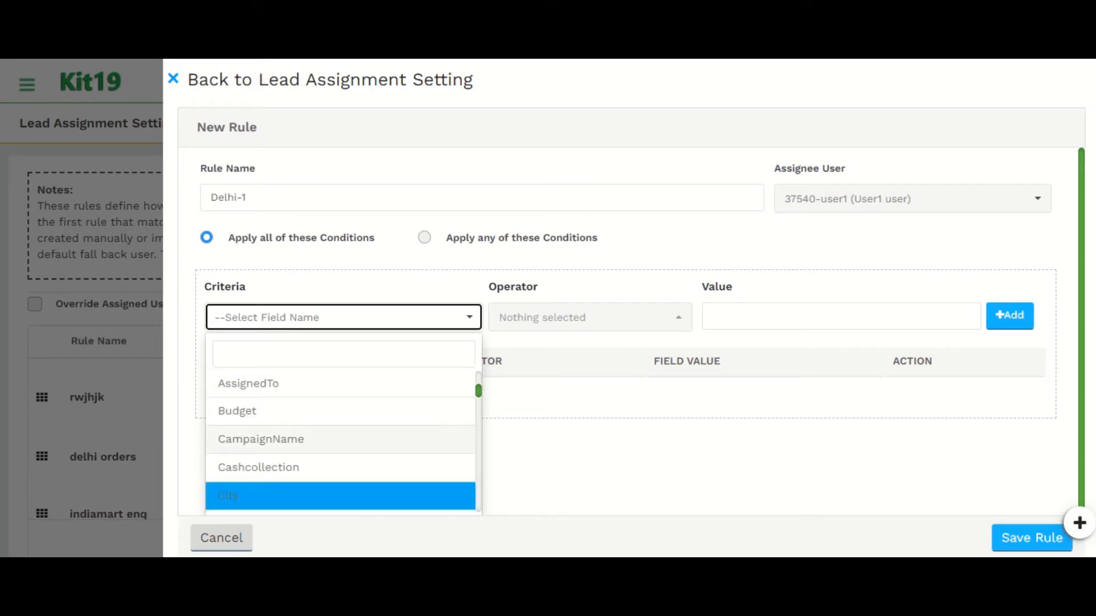
{"action": "key", "text": "Return"}
{"action": "left_click", "coordinate": [590, 318]}
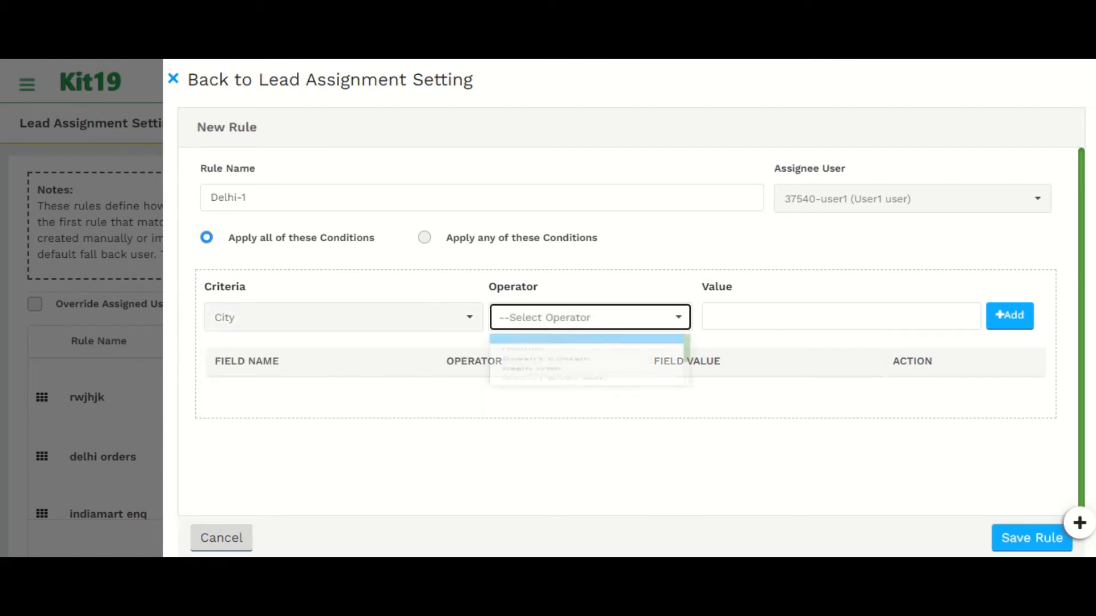
{"action": "left_click", "coordinate": [571, 379]}
Step: Enter delhi as the condition value, add the condition, and save the rule
{"action": "left_click", "coordinate": [799, 316]}
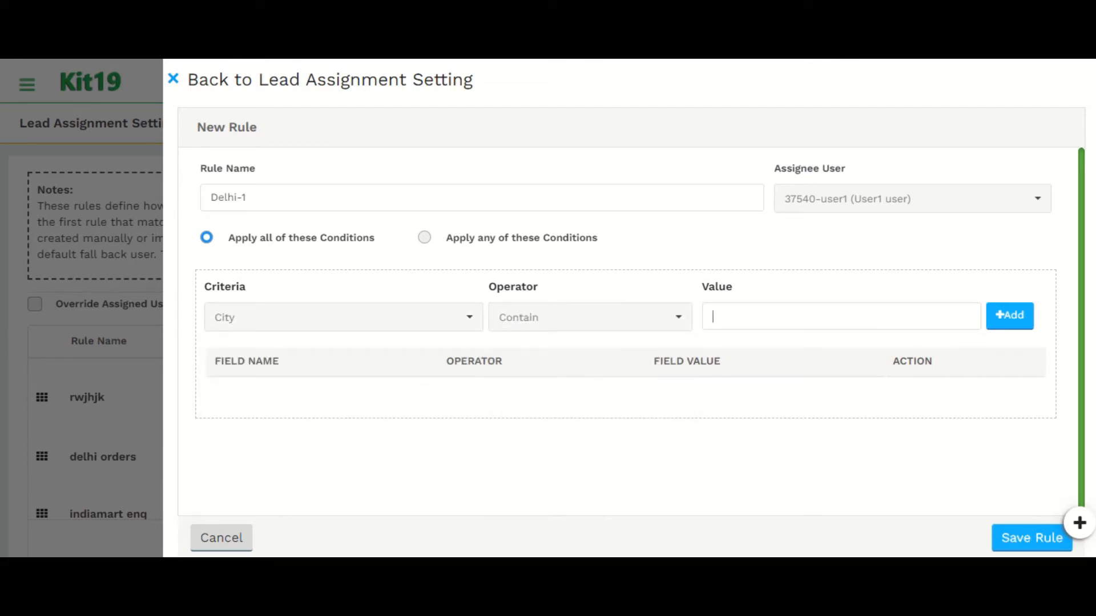
{"action": "type", "text": "del"}
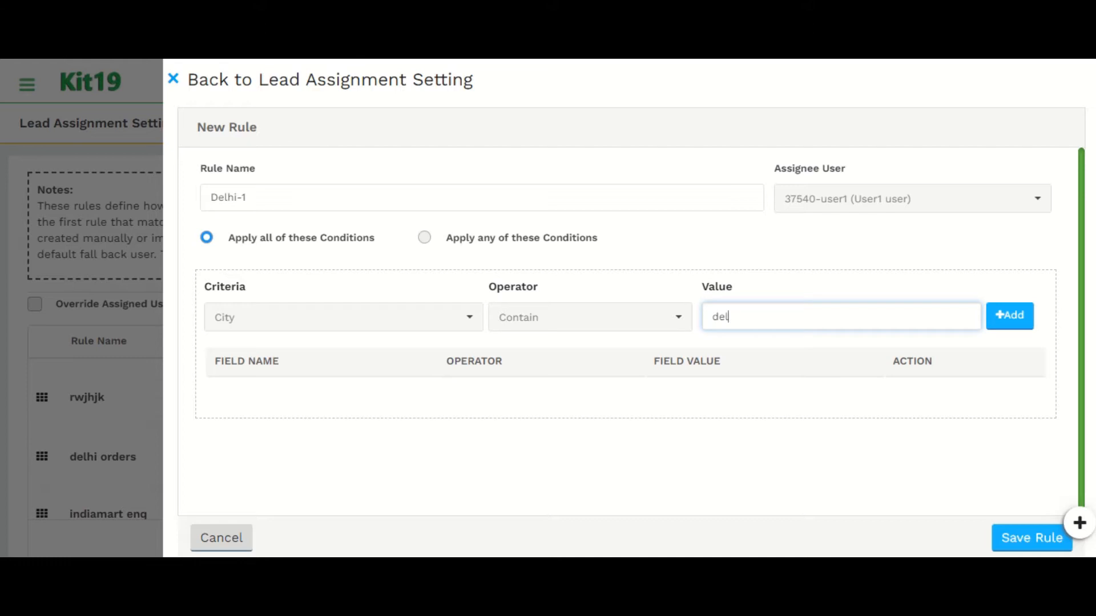
{"action": "type", "text": "hi"}
{"action": "key", "text": "Tab"}
{"action": "key", "text": "Return"}
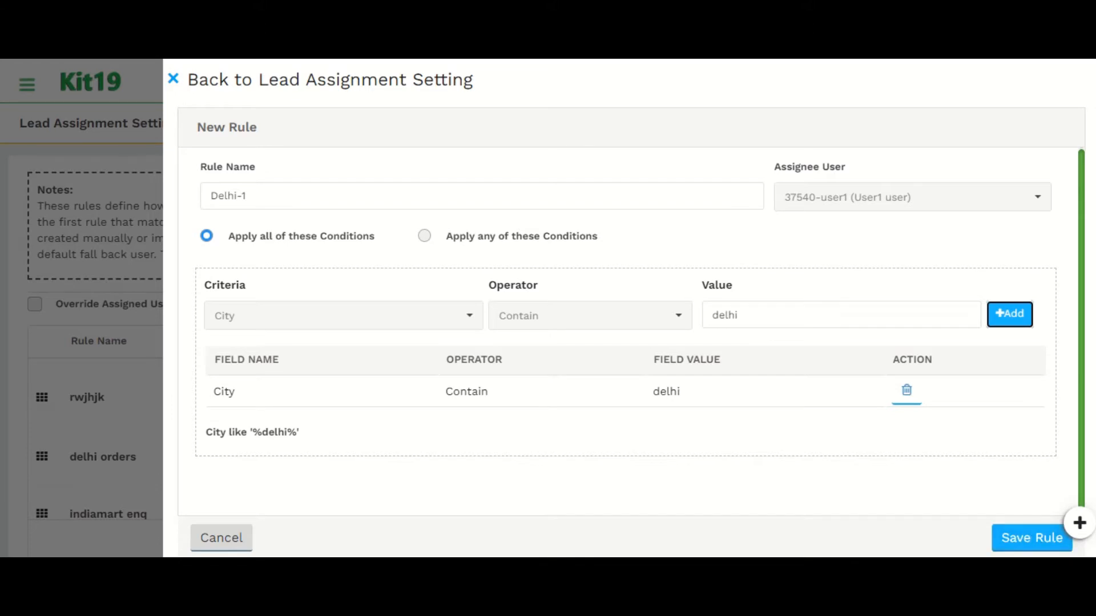
{"action": "left_click", "coordinate": [1031, 538]}
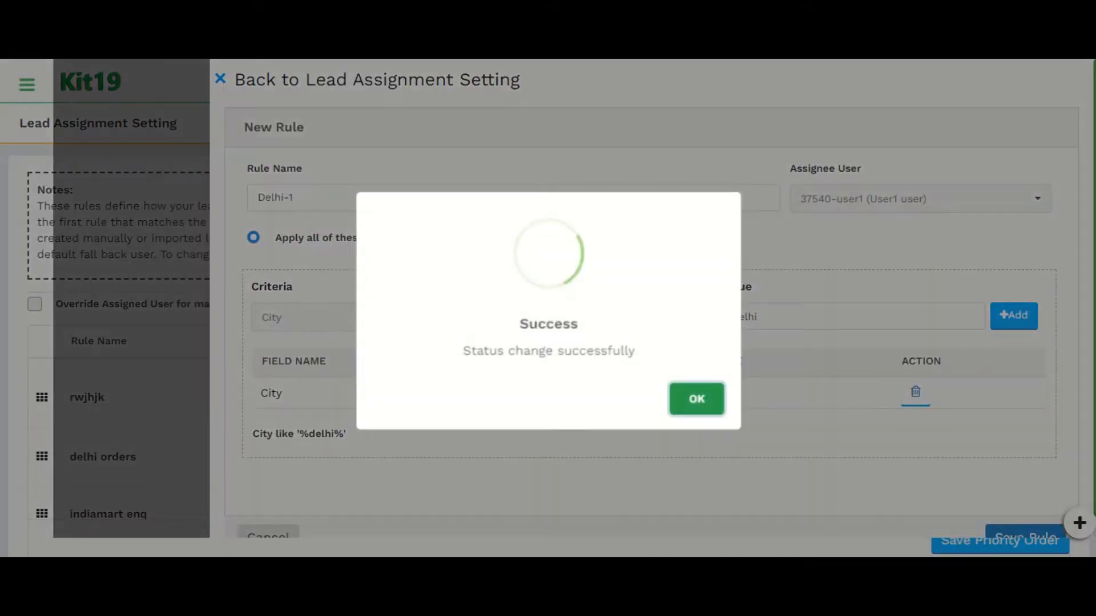
Step: Move the Delhi-1 rule up in the assignment priority list so it sits above Justdial
{"action": "left_click", "coordinate": [697, 399]}
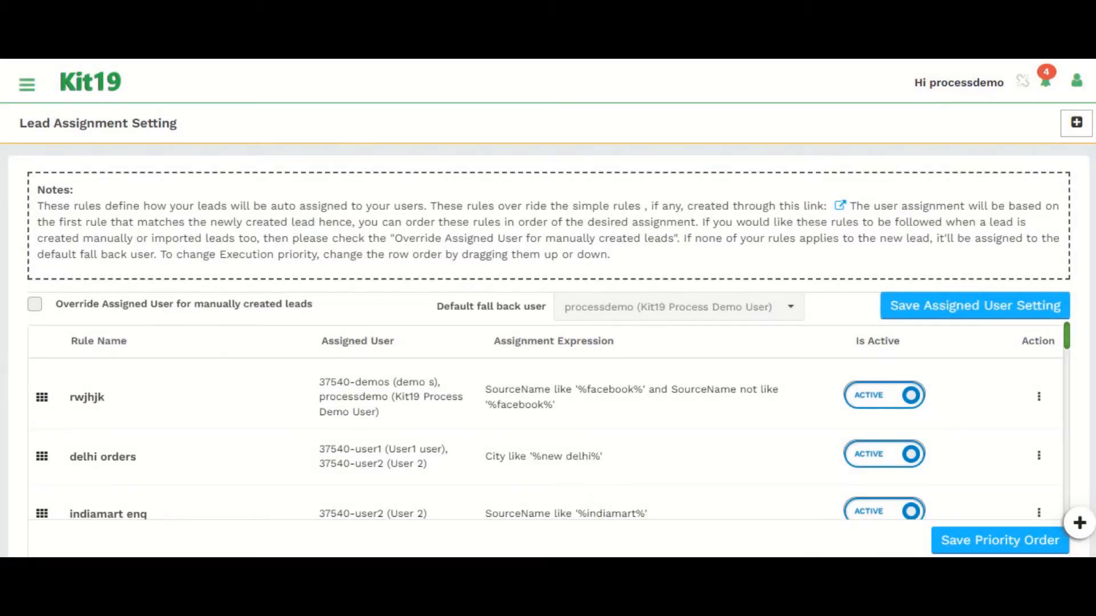
{"action": "scroll", "coordinate": [545, 440], "scroll_direction": "down", "scroll_amount": 5}
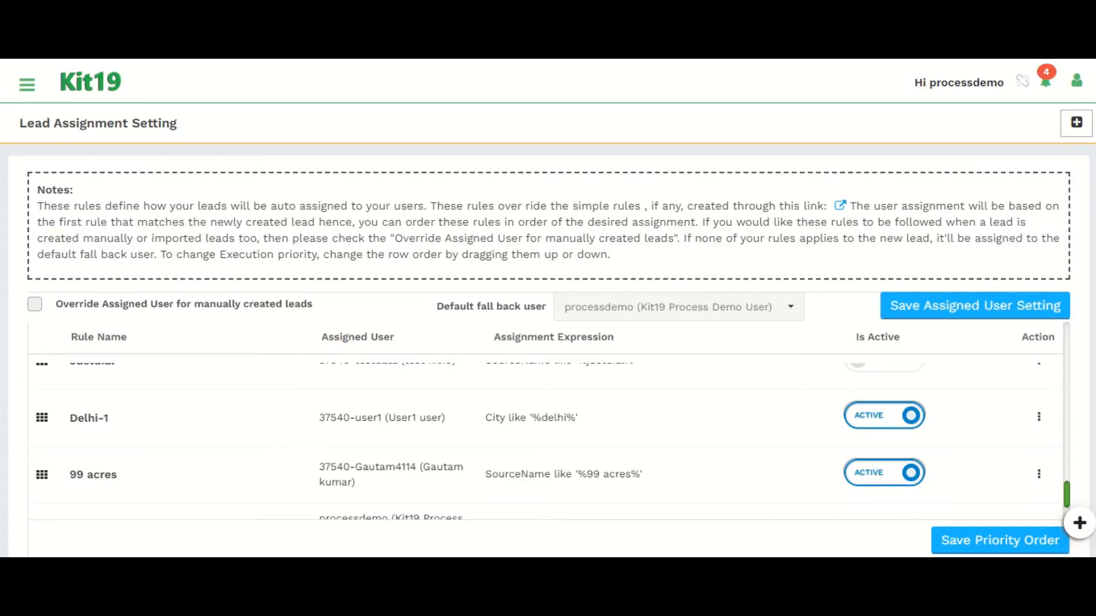
{"action": "scroll", "coordinate": [545, 440], "scroll_direction": "down", "scroll_amount": 1}
{"action": "scroll", "coordinate": [545, 440], "scroll_direction": "up", "scroll_amount": 1}
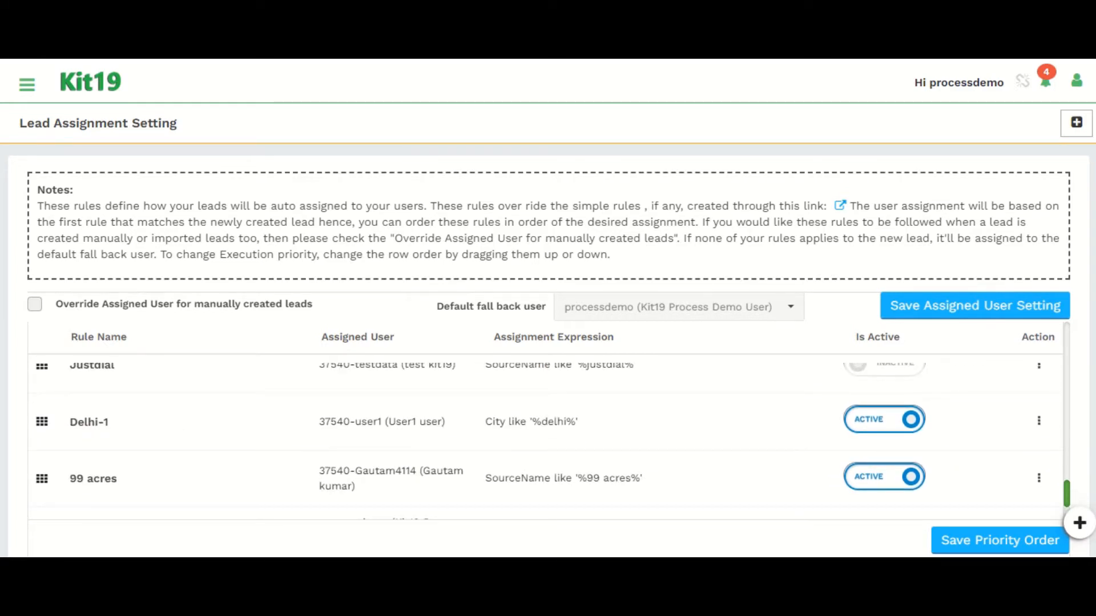
{"action": "scroll", "coordinate": [92, 446], "scroll_direction": "up", "scroll_amount": 1}
{"action": "scroll", "coordinate": [91, 445], "scroll_direction": "down", "scroll_amount": 1}
{"action": "left_click_drag", "start_coordinate": [42, 422], "coordinate": [44, 345]}
{"action": "scroll", "coordinate": [548, 437], "scroll_direction": "up", "scroll_amount": 5}
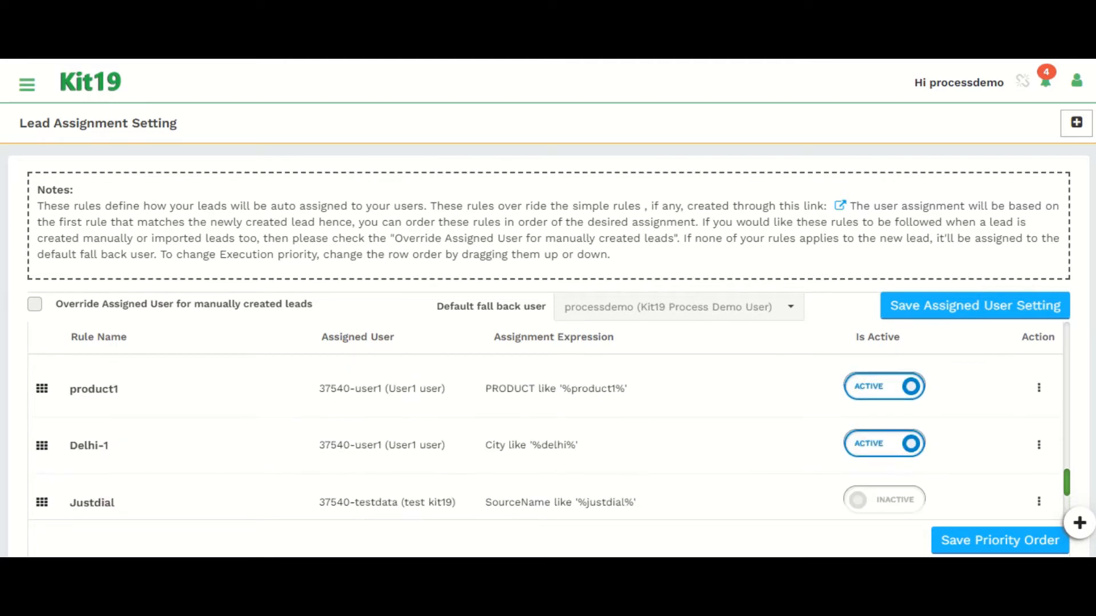
{"action": "scroll", "coordinate": [548, 437], "scroll_direction": "up", "scroll_amount": 2}
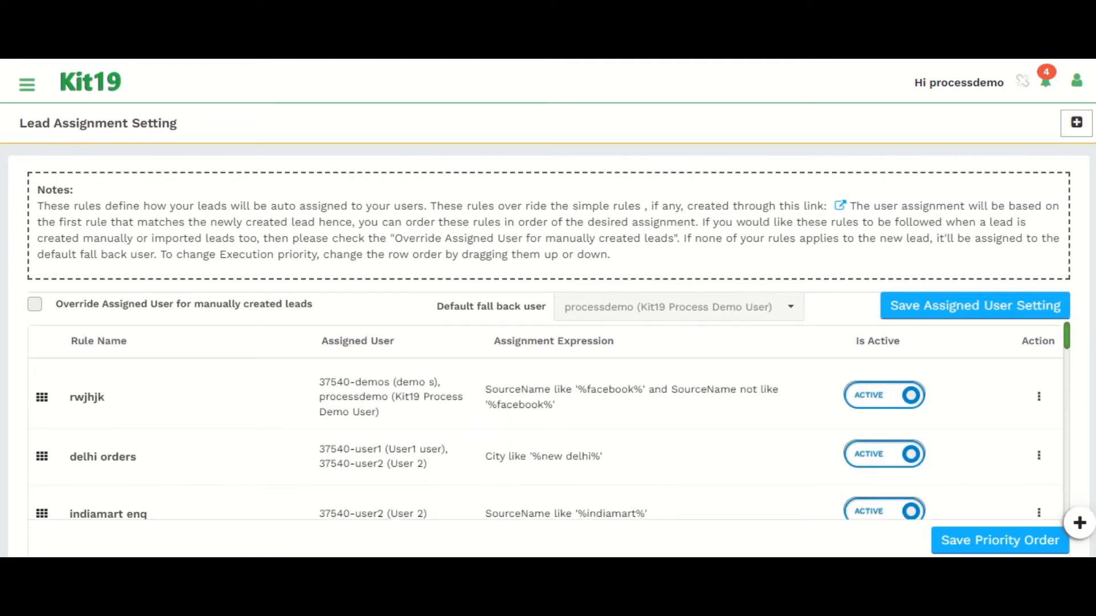
Step: Enable overriding the assigned user for manually created leads, keeping the default fall back user
{"action": "left_click", "coordinate": [35, 304]}
{"action": "left_click", "coordinate": [678, 307]}
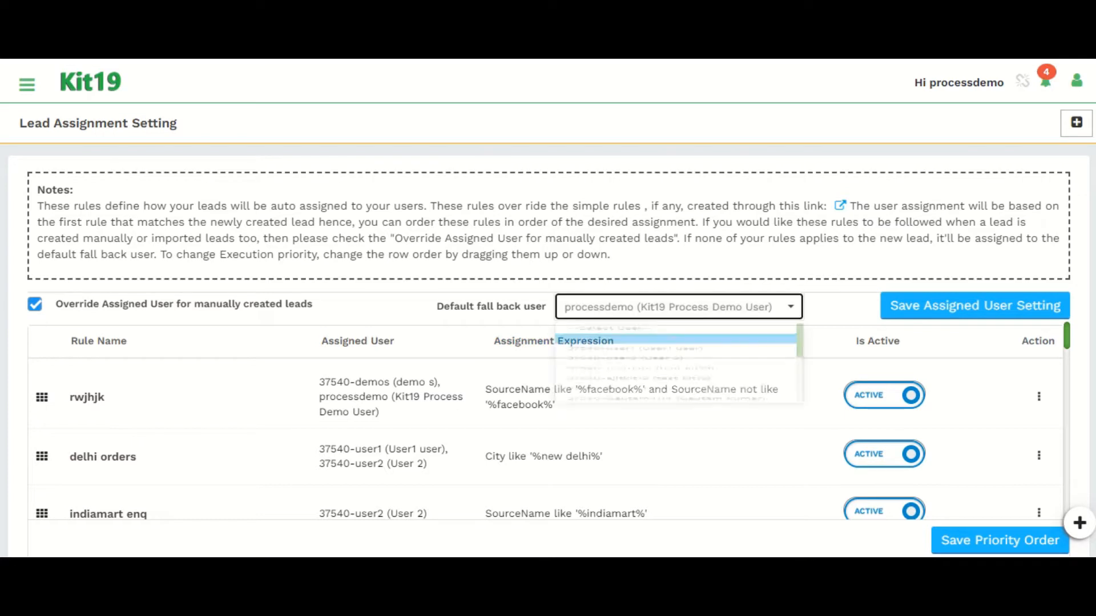
{"action": "left_click", "coordinate": [678, 307]}
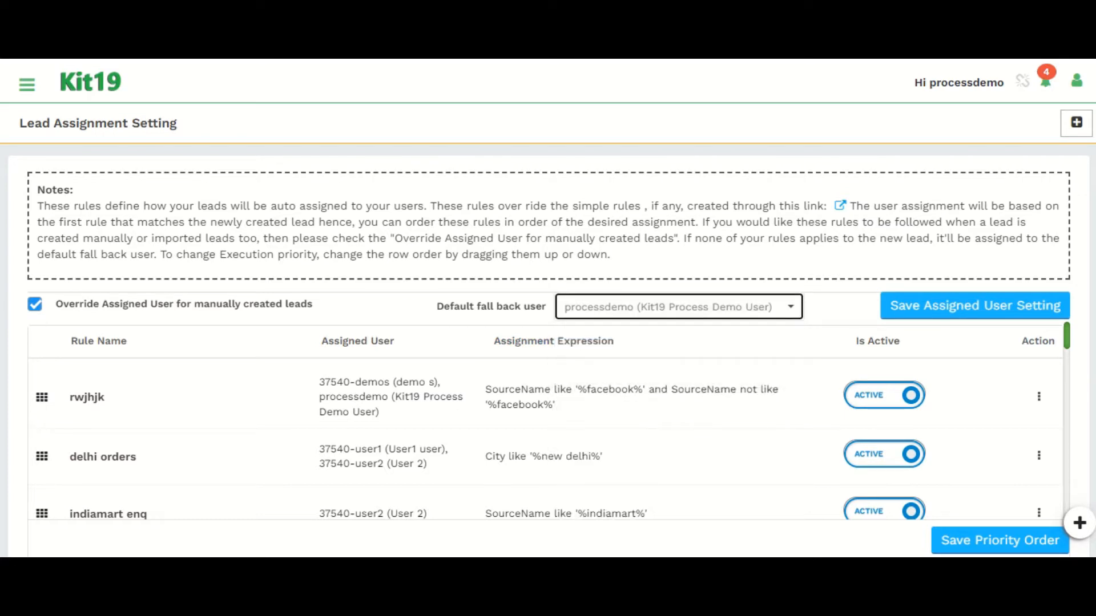
Step: Browse the remaining lead assignment rules further down the list
{"action": "scroll", "coordinate": [545, 434], "scroll_direction": "down", "scroll_amount": 3}
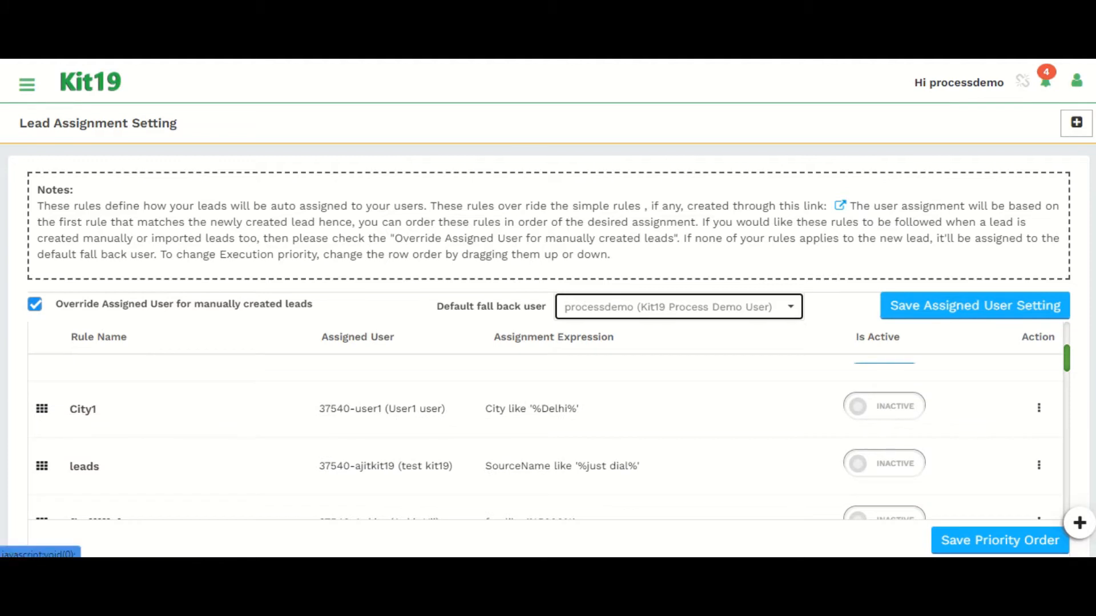
{"action": "scroll", "coordinate": [545, 444], "scroll_direction": "down", "scroll_amount": 1}
{"action": "mouse_move", "coordinate": [45, 383]}
{"action": "left_mouse_down"}
{"action": "mouse_move", "coordinate": [44, 338]}
{"action": "mouse_move", "coordinate": [44, 363]}
{"action": "left_mouse_up"}
{"action": "scroll", "coordinate": [545, 434], "scroll_direction": "up", "scroll_amount": 3}
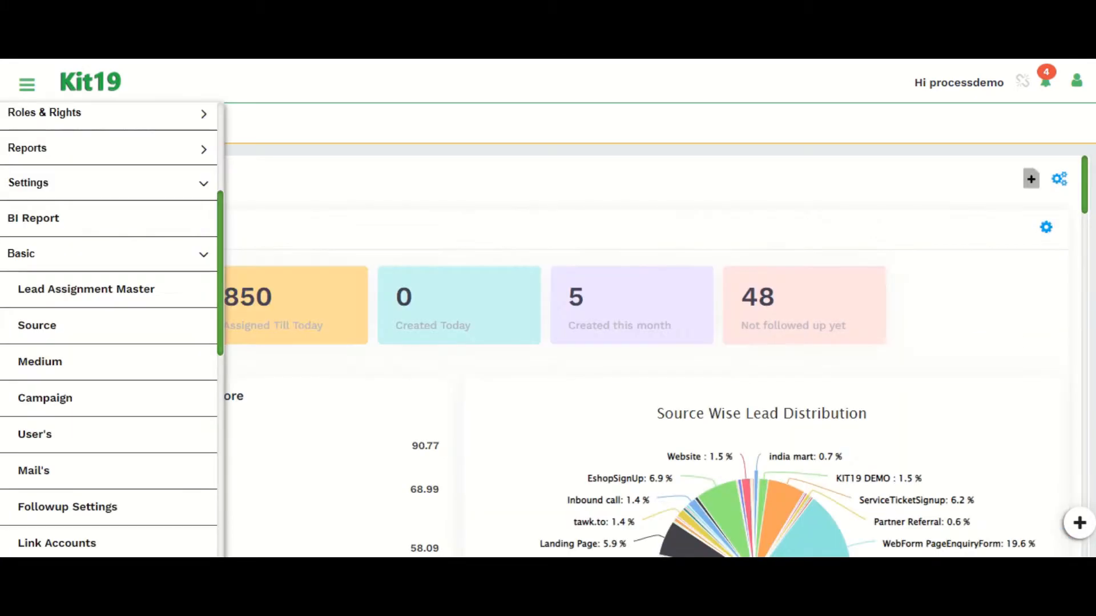
Step: Open Source settings and start adding a new source named webform
{"action": "right_click", "coordinate": [70, 334]}
{"action": "left_click", "coordinate": [69, 331]}
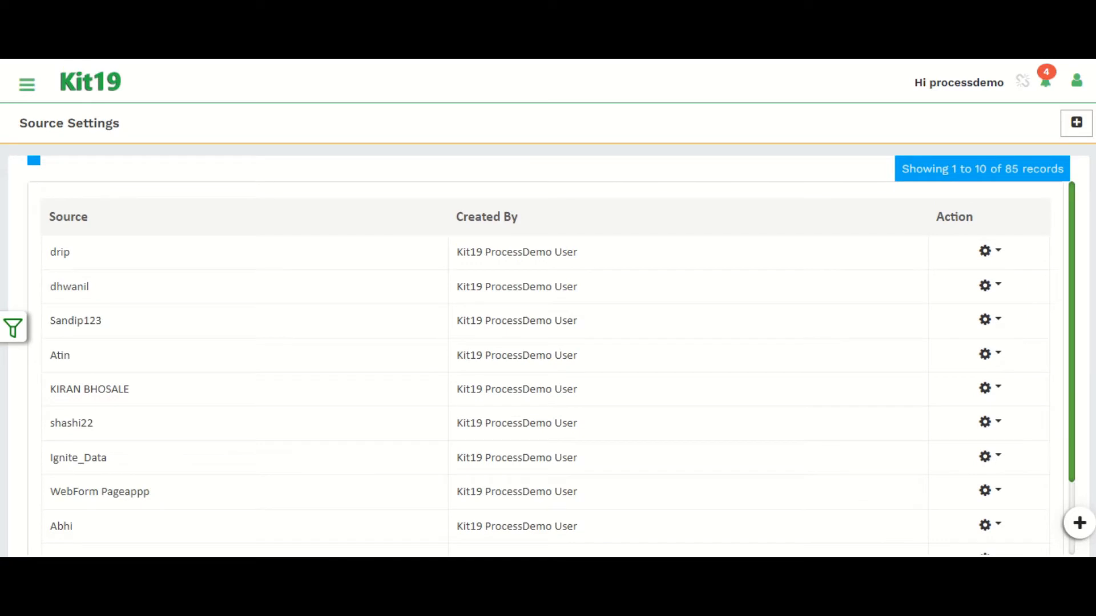
{"action": "left_click", "coordinate": [1076, 123]}
{"action": "left_click", "coordinate": [385, 272]}
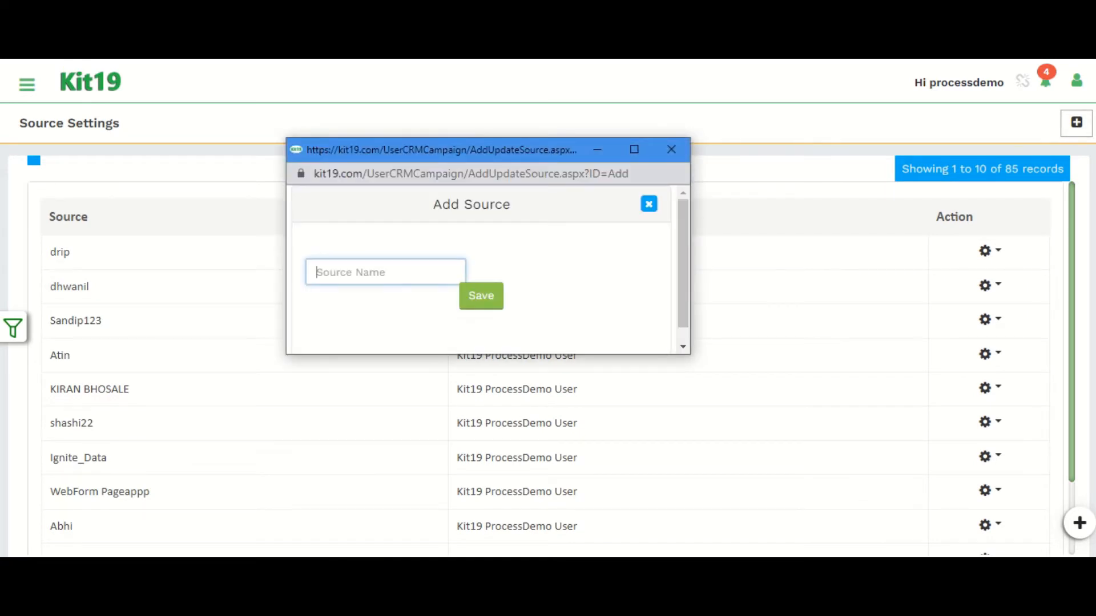
{"action": "type", "text": "we"}
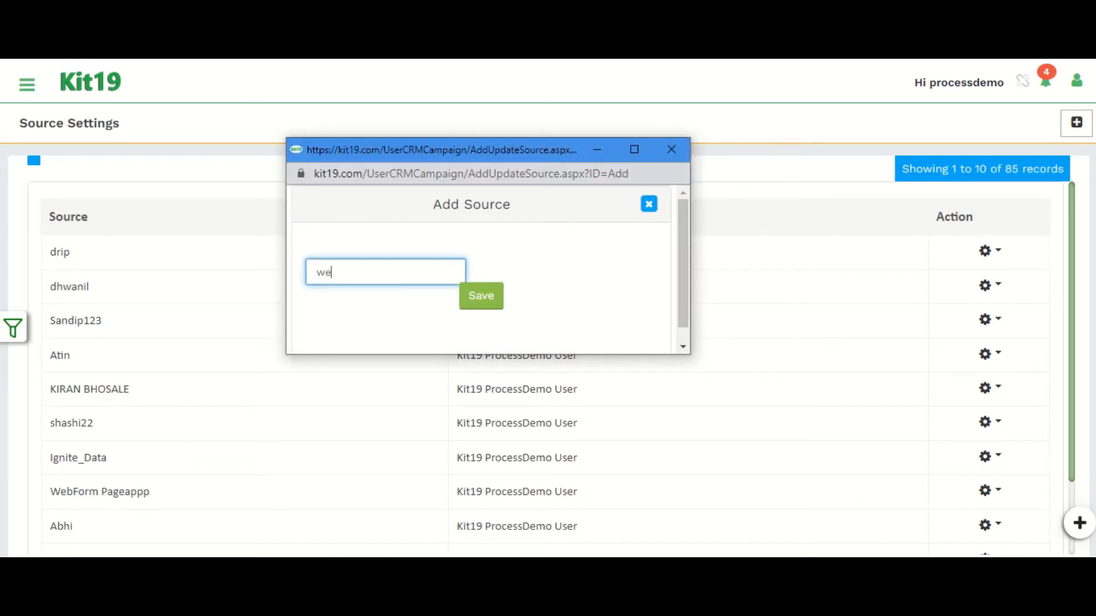
{"action": "type", "text": "bfor"}
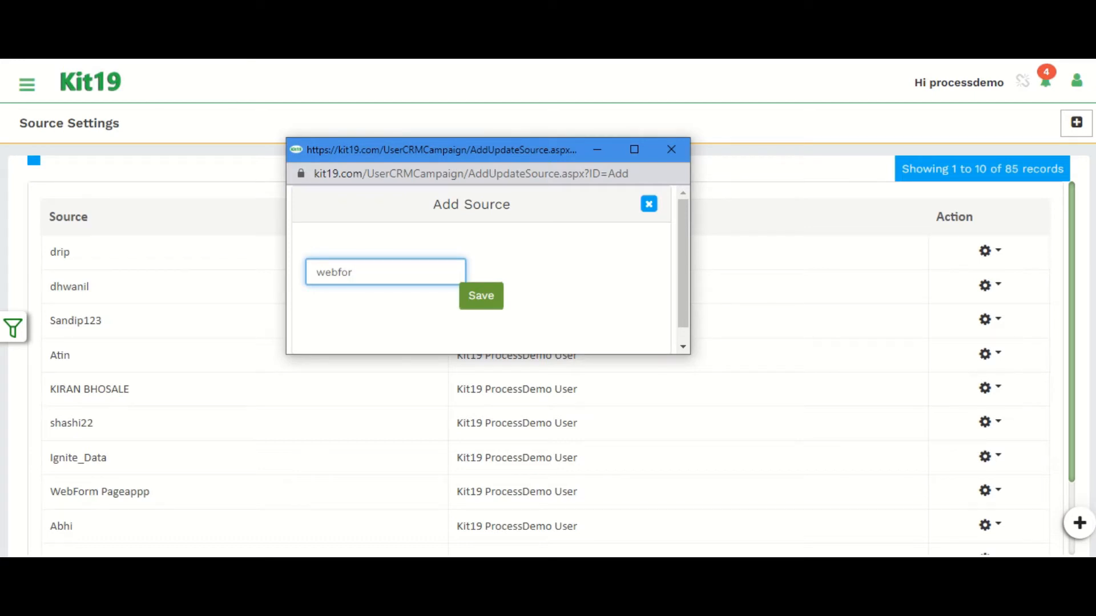
{"action": "type", "text": "m"}
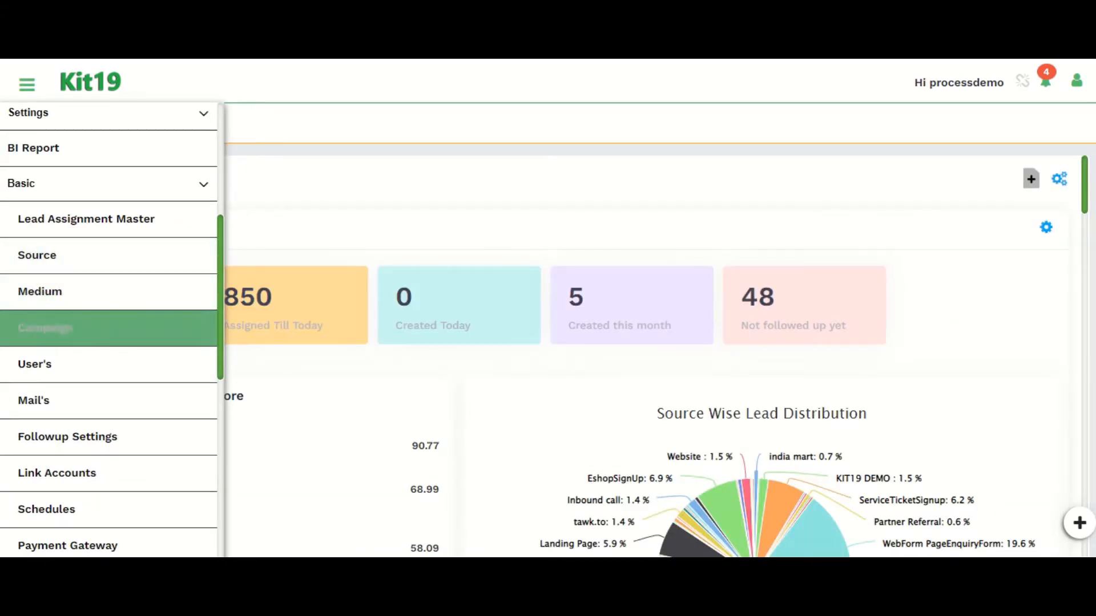
Step: Open Medium settings and look over the medium list and its add form
{"action": "left_click", "coordinate": [51, 292]}
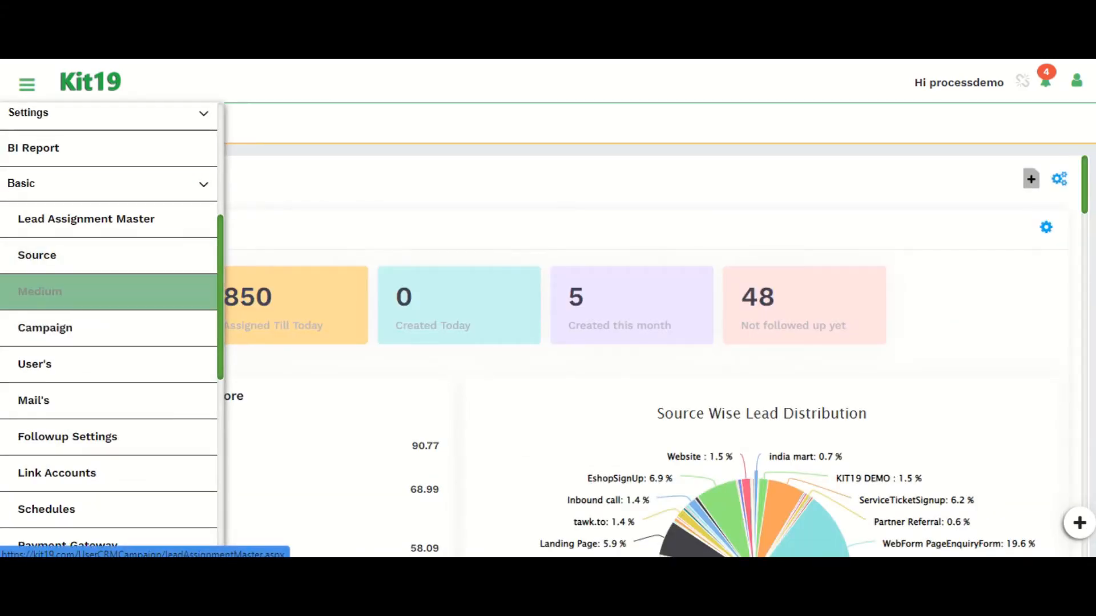
{"action": "scroll", "coordinate": [545, 368], "scroll_direction": "down", "scroll_amount": 2}
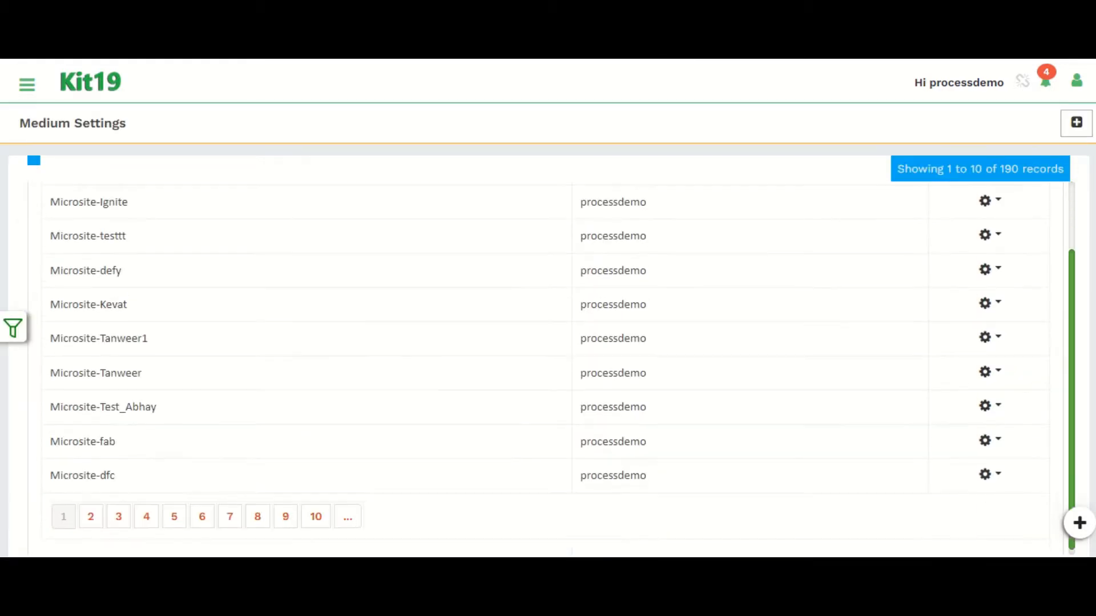
{"action": "scroll", "coordinate": [546, 368], "scroll_direction": "up", "scroll_amount": 2}
{"action": "left_click", "coordinate": [1077, 122]}
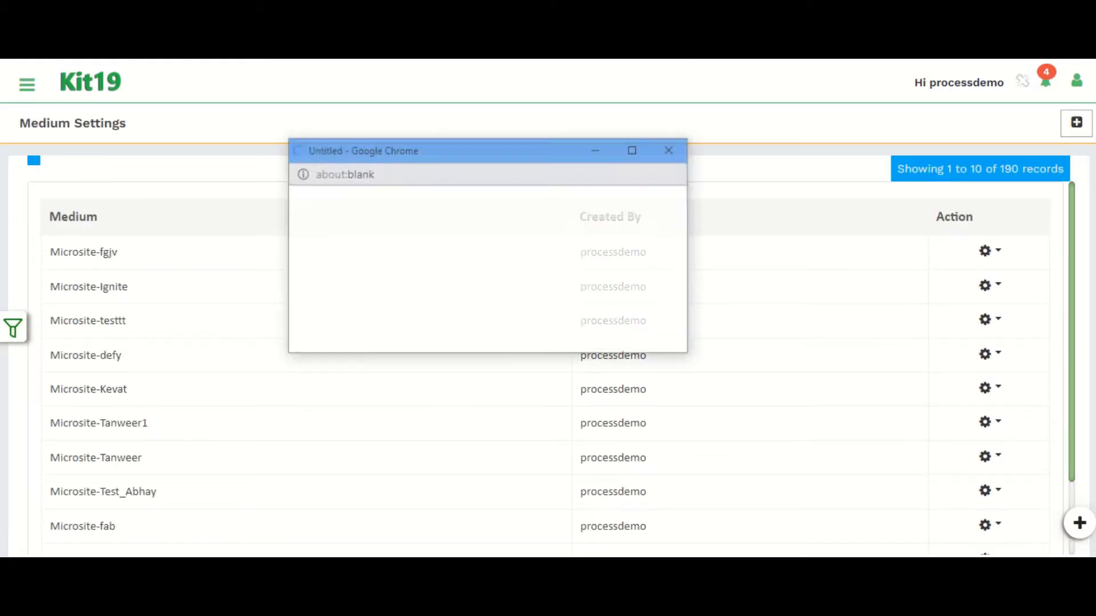
{"action": "left_click", "coordinate": [671, 150]}
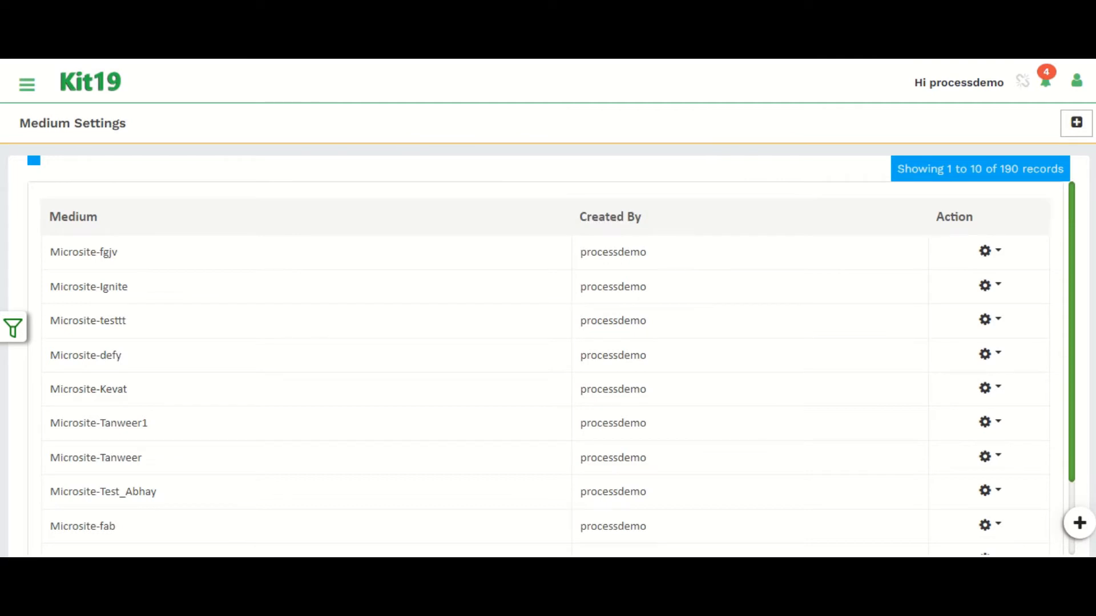
{"action": "key", "text": "ctrl+w"}
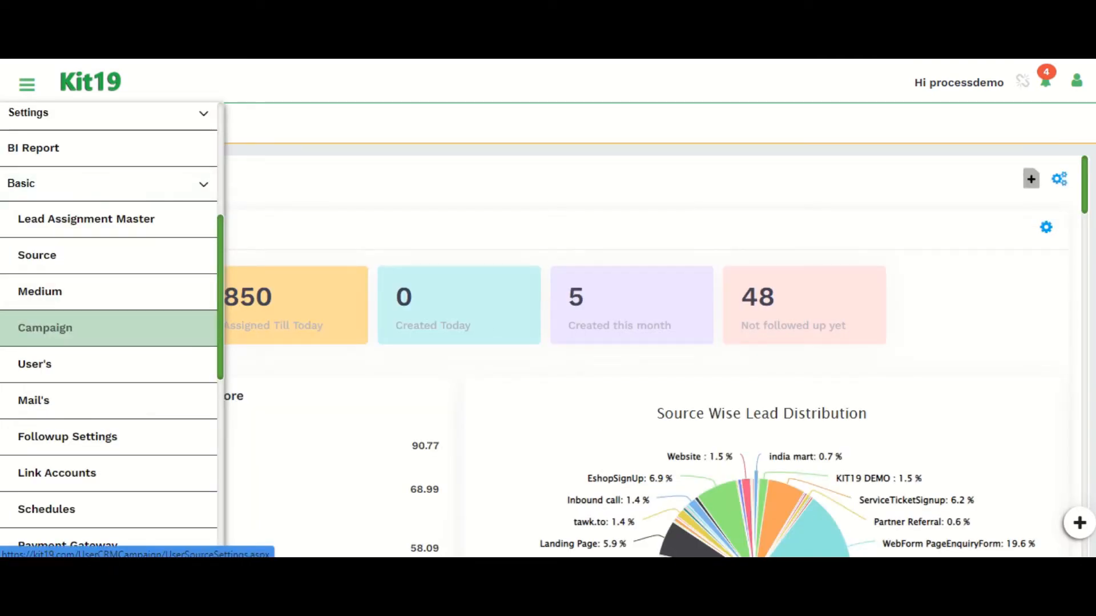
Step: Open Campaign settings and view a campaign's action options and the Add Campaign form
{"action": "left_click", "coordinate": [69, 329]}
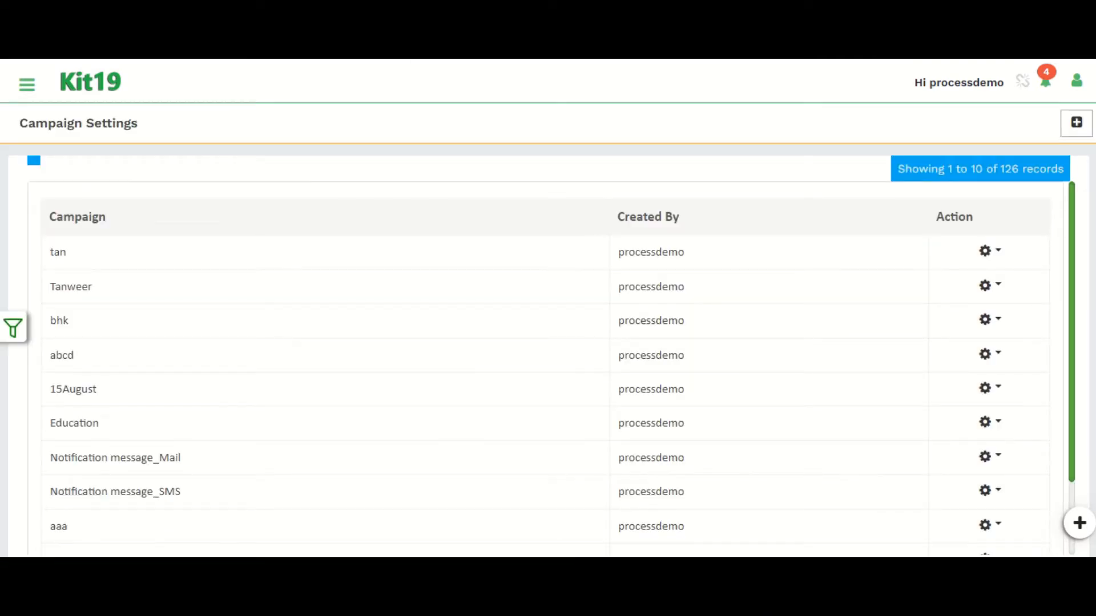
{"action": "left_click", "coordinate": [990, 251]}
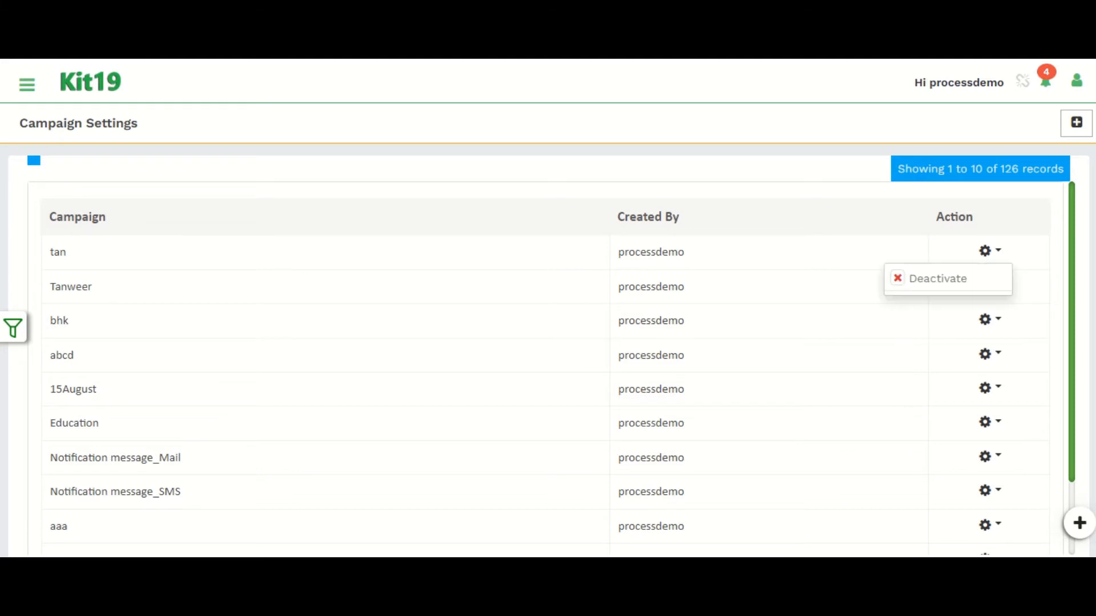
{"action": "left_click", "coordinate": [990, 251]}
{"action": "left_click", "coordinate": [1076, 123]}
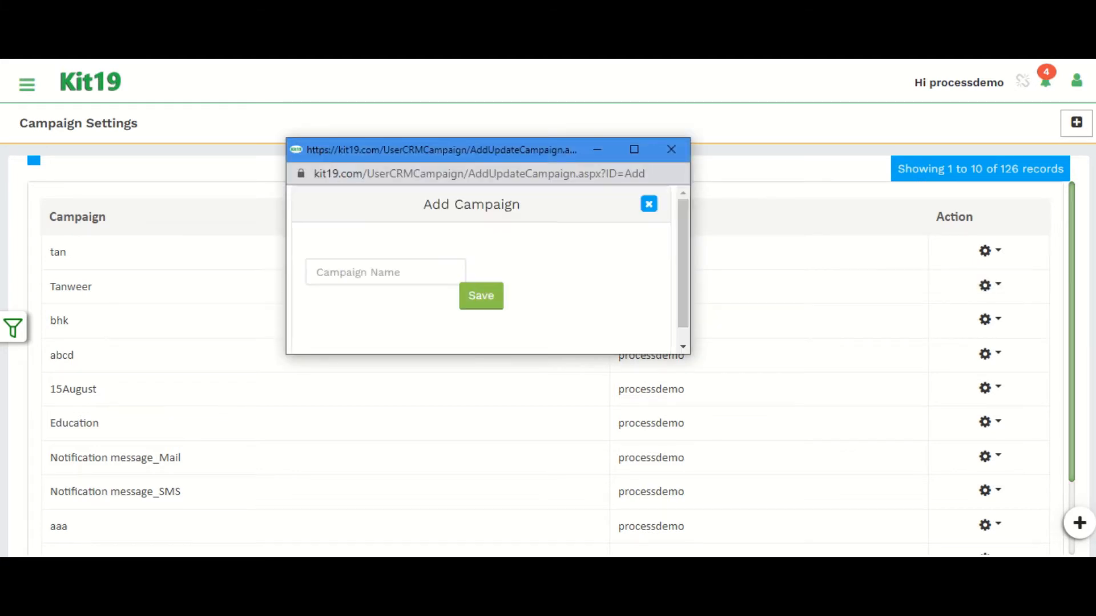
{"action": "left_click", "coordinate": [671, 150]}
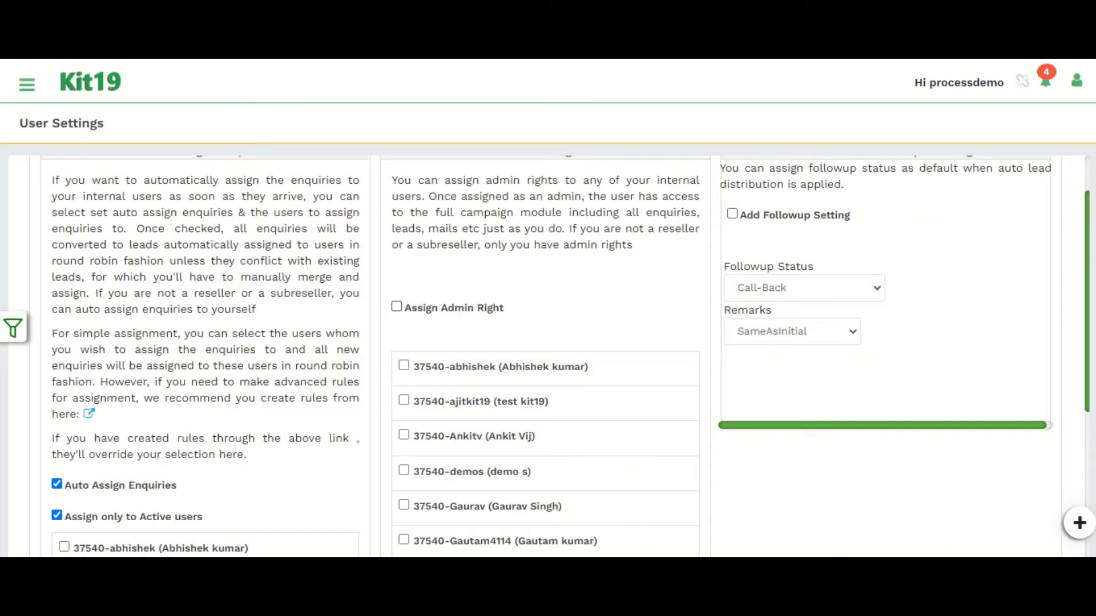
Step: In User Settings, tick the first user and the demos user for auto-assigning enquiries
{"action": "scroll", "coordinate": [545, 357], "scroll_direction": "up", "scroll_amount": 2}
{"action": "left_click_drag", "start_coordinate": [133, 230], "coordinate": [587, 230]}
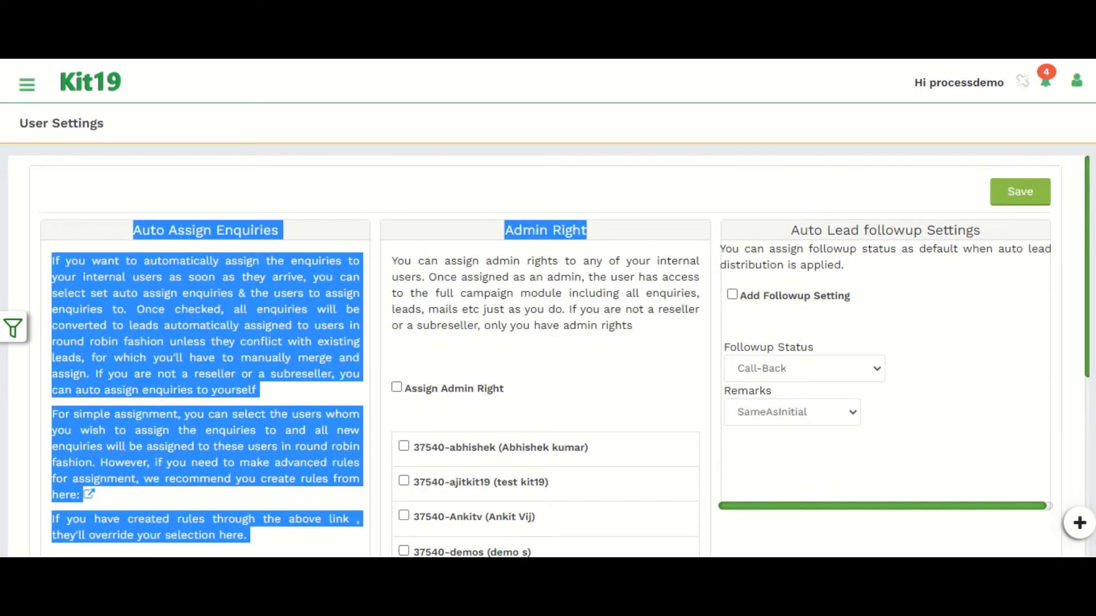
{"action": "left_click", "coordinate": [586, 230]}
{"action": "scroll", "coordinate": [545, 356], "scroll_direction": "down", "scroll_amount": 6}
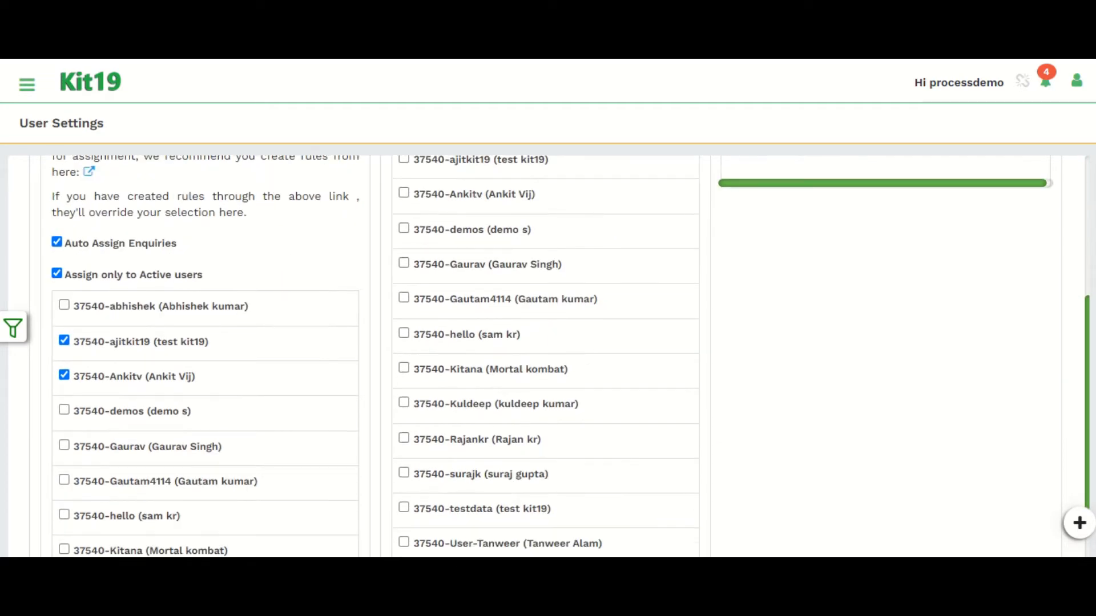
{"action": "left_click", "coordinate": [57, 242]}
{"action": "left_click", "coordinate": [56, 242]}
{"action": "left_click", "coordinate": [64, 305]}
{"action": "left_click", "coordinate": [64, 409]}
Step: Scroll through the auto-assign and admin right user lists
{"action": "scroll", "coordinate": [64, 445], "scroll_direction": "down", "scroll_amount": 3}
{"action": "scroll", "coordinate": [376, 354], "scroll_direction": "down", "scroll_amount": 2}
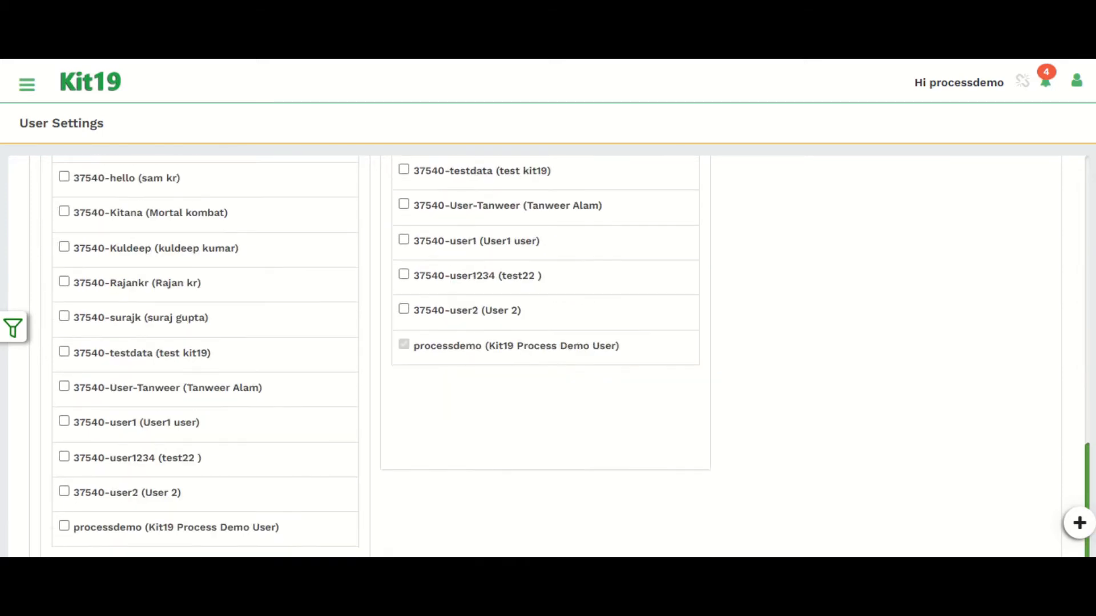
{"action": "scroll", "coordinate": [376, 354], "scroll_direction": "up", "scroll_amount": 10}
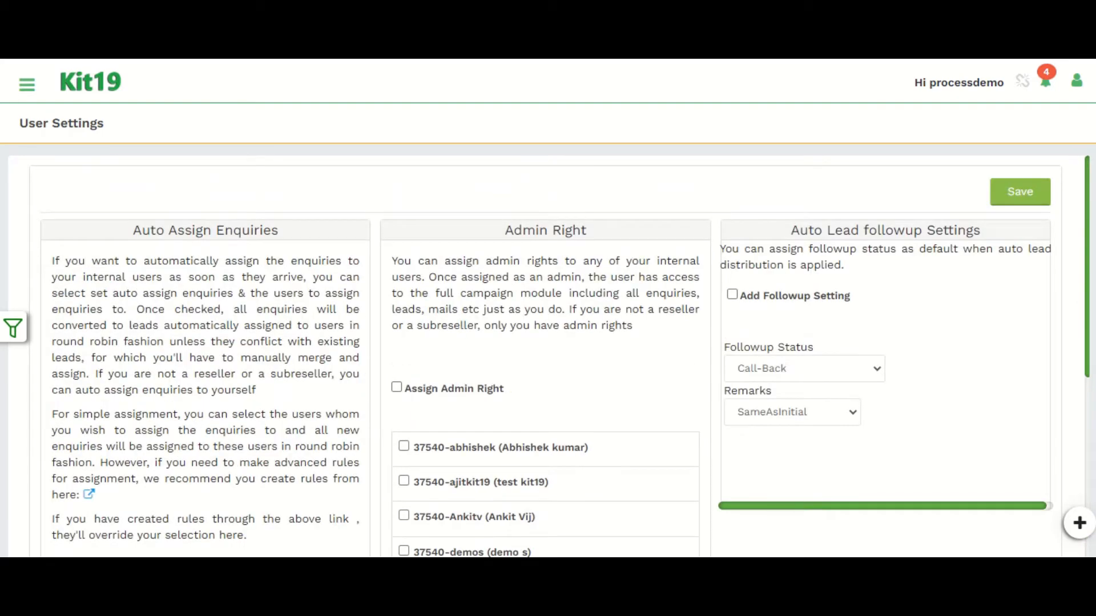
{"action": "scroll", "coordinate": [548, 354], "scroll_direction": "down", "scroll_amount": 4}
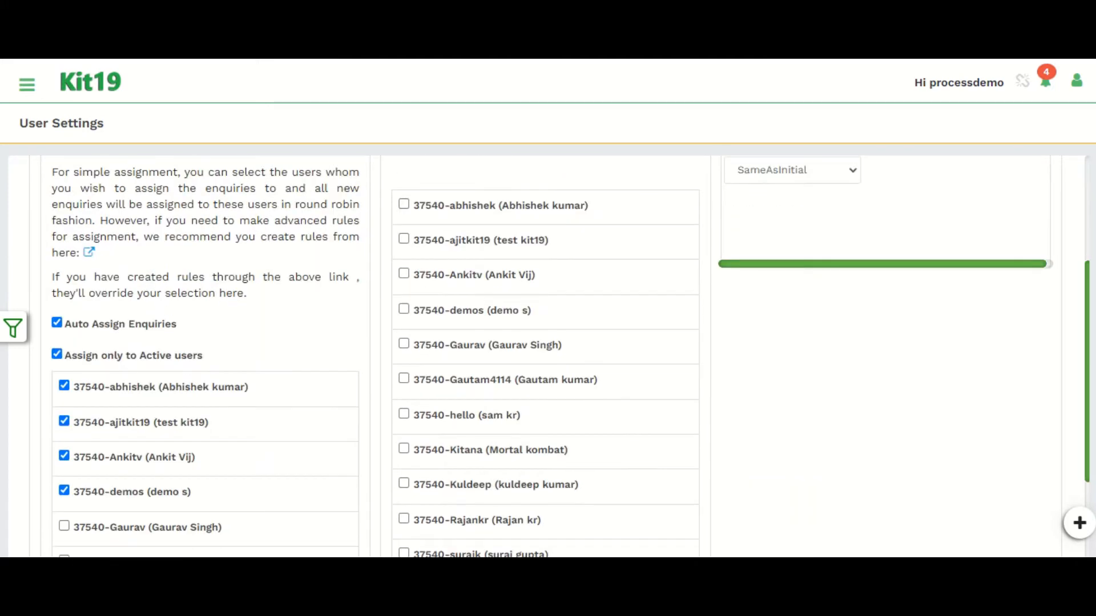
{"action": "scroll", "coordinate": [548, 354], "scroll_direction": "up", "scroll_amount": 4}
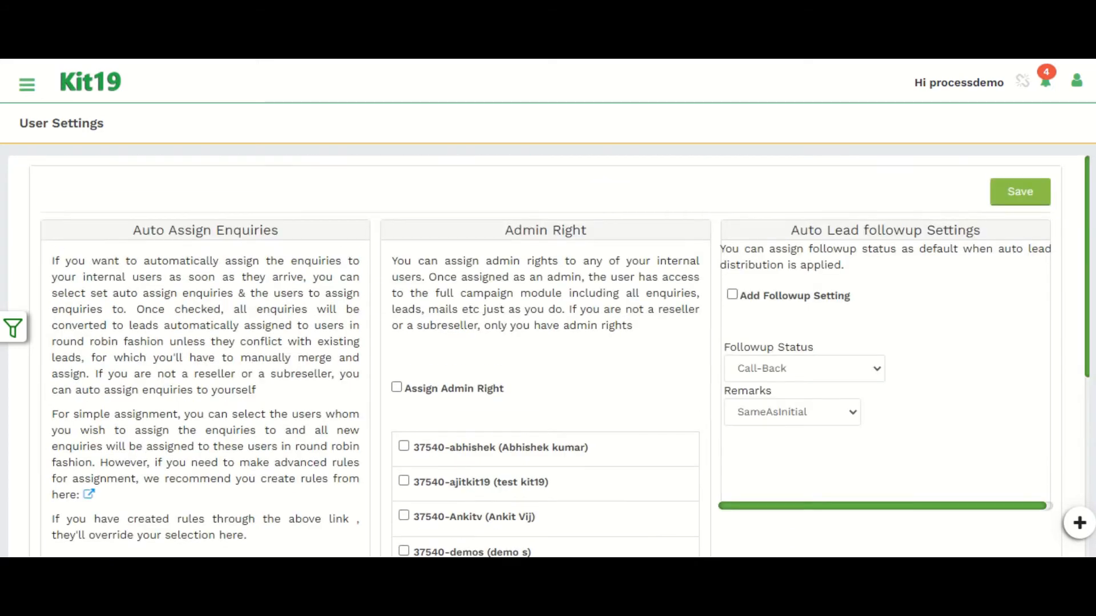
{"action": "scroll", "coordinate": [548, 354], "scroll_direction": "down", "scroll_amount": 4}
{"action": "scroll", "coordinate": [548, 354], "scroll_direction": "up", "scroll_amount": 4}
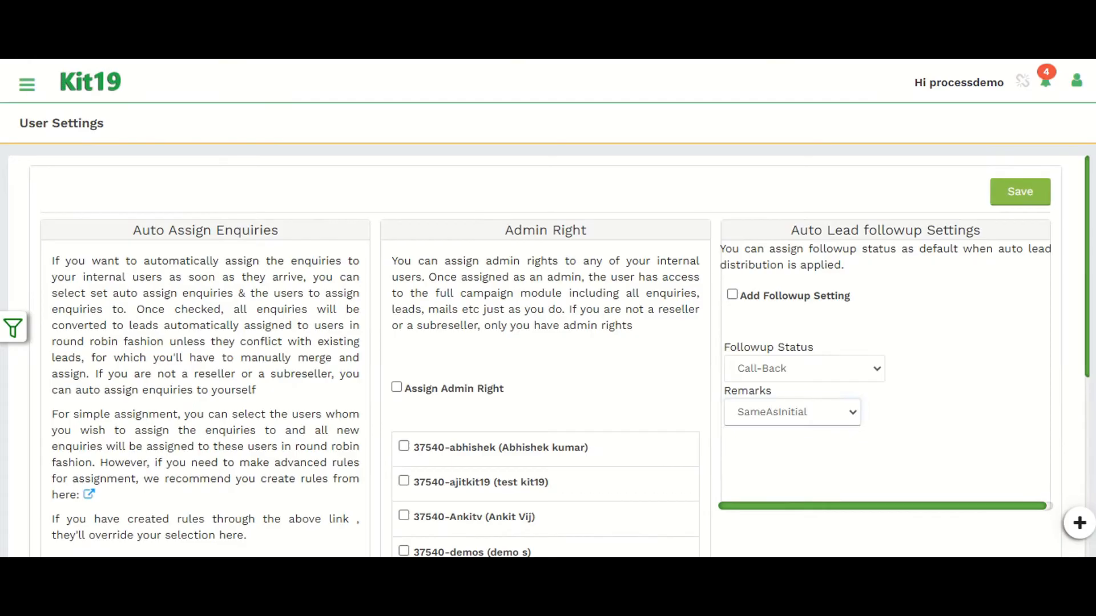
Step: Tick the fifth user in the auto-assign list as another enquiry recipient
{"action": "left_click", "coordinate": [792, 412]}
{"action": "scroll", "coordinate": [545, 357], "scroll_direction": "down", "scroll_amount": 2}
{"action": "scroll", "coordinate": [545, 357], "scroll_direction": "up", "scroll_amount": 3}
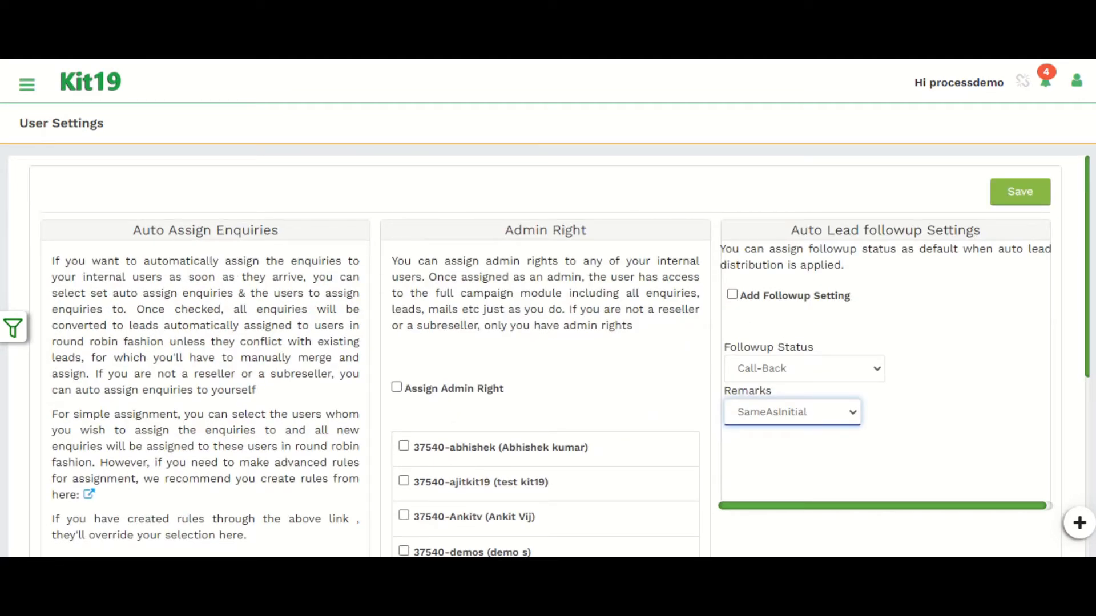
{"action": "scroll", "coordinate": [545, 357], "scroll_direction": "down", "scroll_amount": 3}
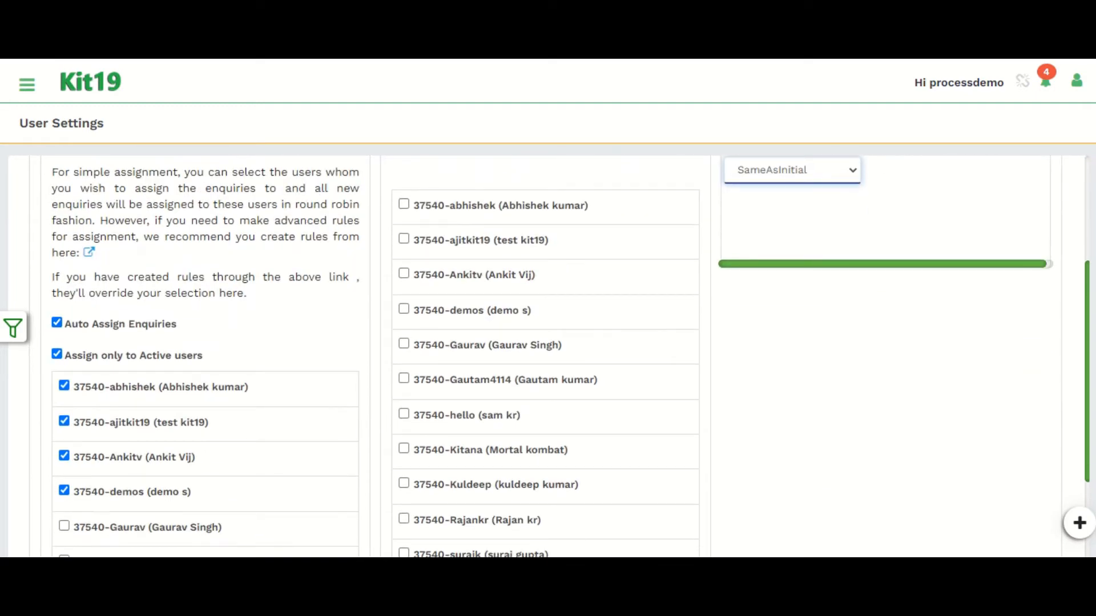
{"action": "scroll", "coordinate": [545, 356], "scroll_direction": "down", "scroll_amount": 1}
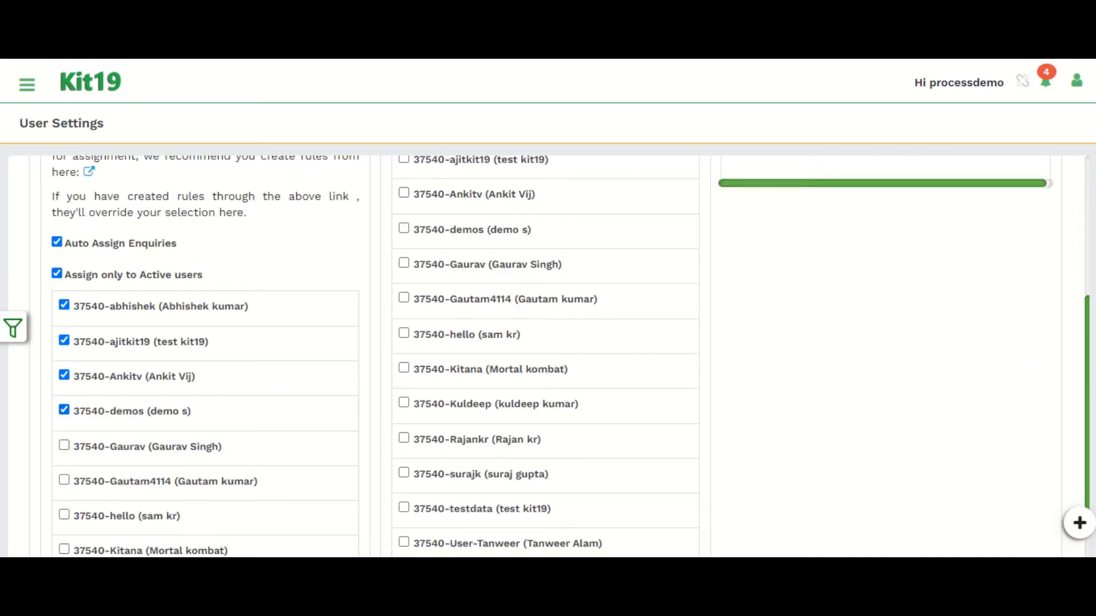
{"action": "left_click", "coordinate": [64, 445]}
{"action": "scroll", "coordinate": [545, 357], "scroll_direction": "up", "scroll_amount": 3}
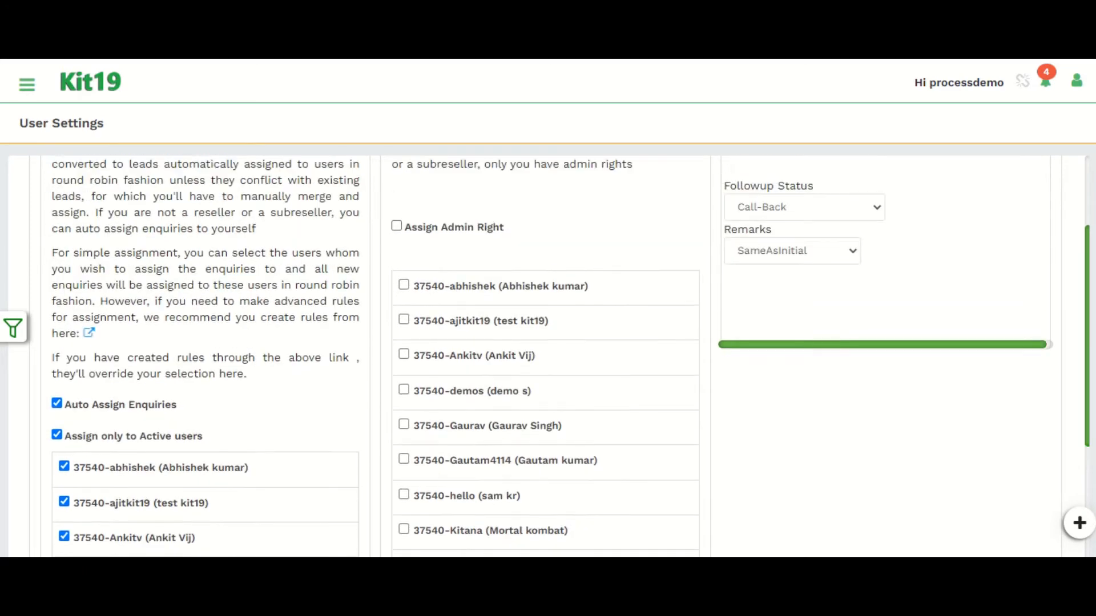
{"action": "scroll", "coordinate": [545, 357], "scroll_direction": "down", "scroll_amount": 3}
{"action": "scroll", "coordinate": [545, 357], "scroll_direction": "up", "scroll_amount": 3}
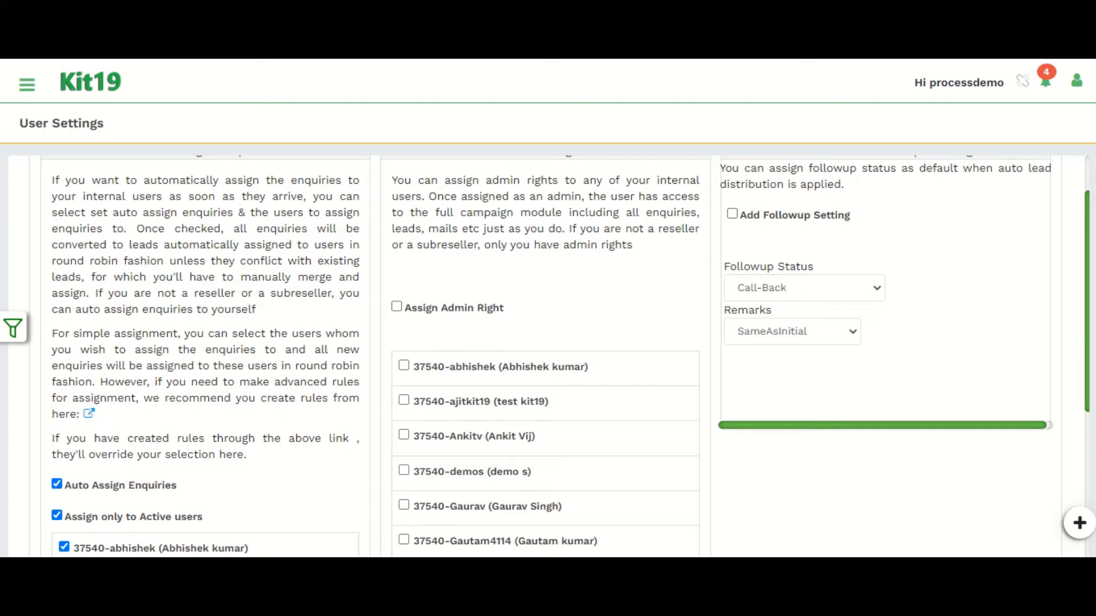
Step: Scroll through the User Settings page and examine the Admin Right section and its user list
{"action": "scroll", "coordinate": [545, 357], "scroll_direction": "down", "scroll_amount": 1}
{"action": "scroll", "coordinate": [545, 356], "scroll_direction": "up", "scroll_amount": 2}
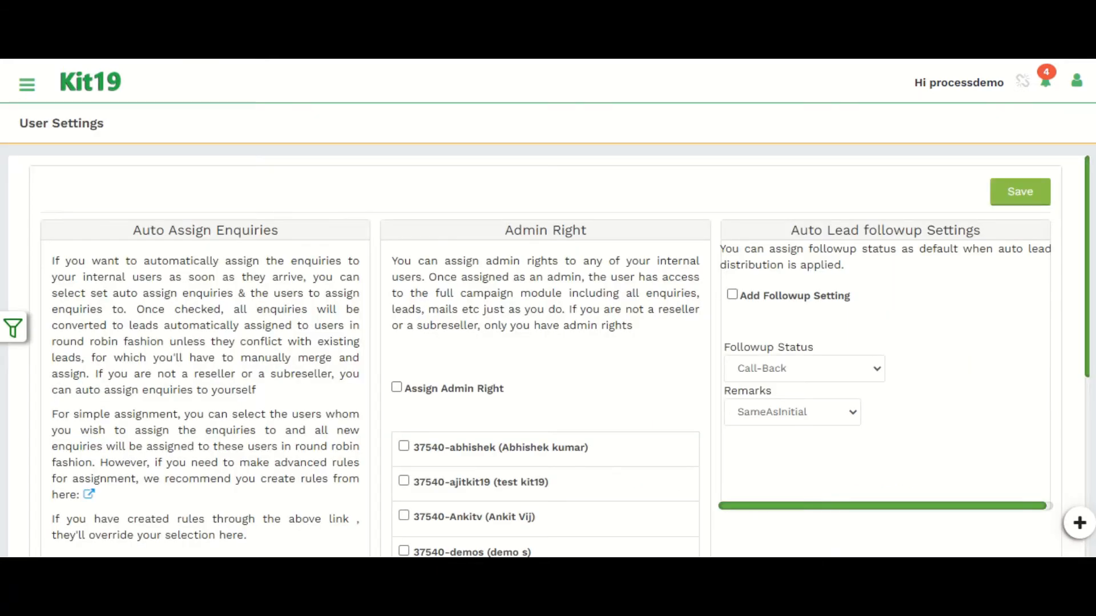
{"action": "left_click_drag", "start_coordinate": [504, 231], "coordinate": [587, 231]}
{"action": "left_click", "coordinate": [588, 230]}
{"action": "scroll", "coordinate": [560, 356], "scroll_direction": "down", "scroll_amount": 2}
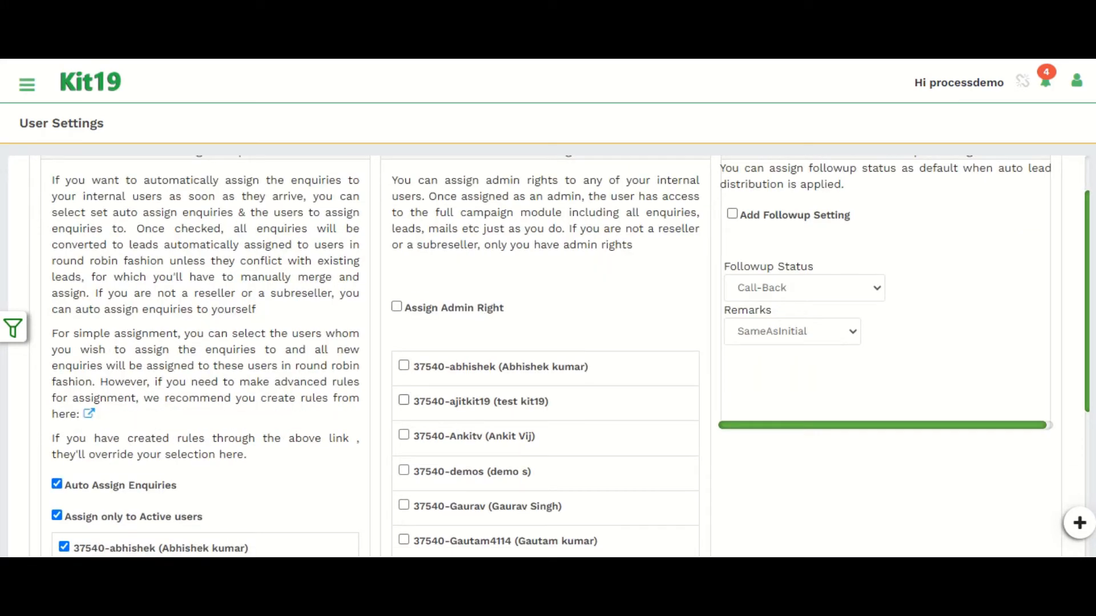
{"action": "left_click", "coordinate": [404, 400]}
{"action": "left_click", "coordinate": [396, 307]}
{"action": "left_click", "coordinate": [396, 307]}
{"action": "left_click", "coordinate": [403, 401]}
Step: Enable Add Followup Setting under Auto Lead followup Settings and set the Followup Status to prospect
{"action": "scroll", "coordinate": [565, 356], "scroll_direction": "up", "scroll_amount": 2}
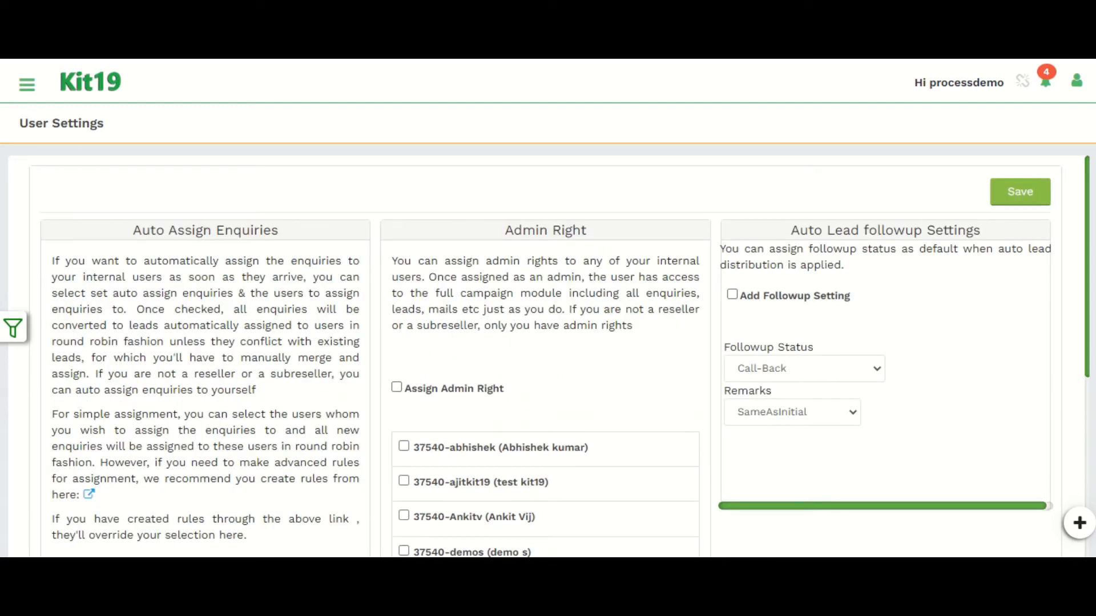
{"action": "left_click_drag", "start_coordinate": [790, 230], "coordinate": [980, 230]}
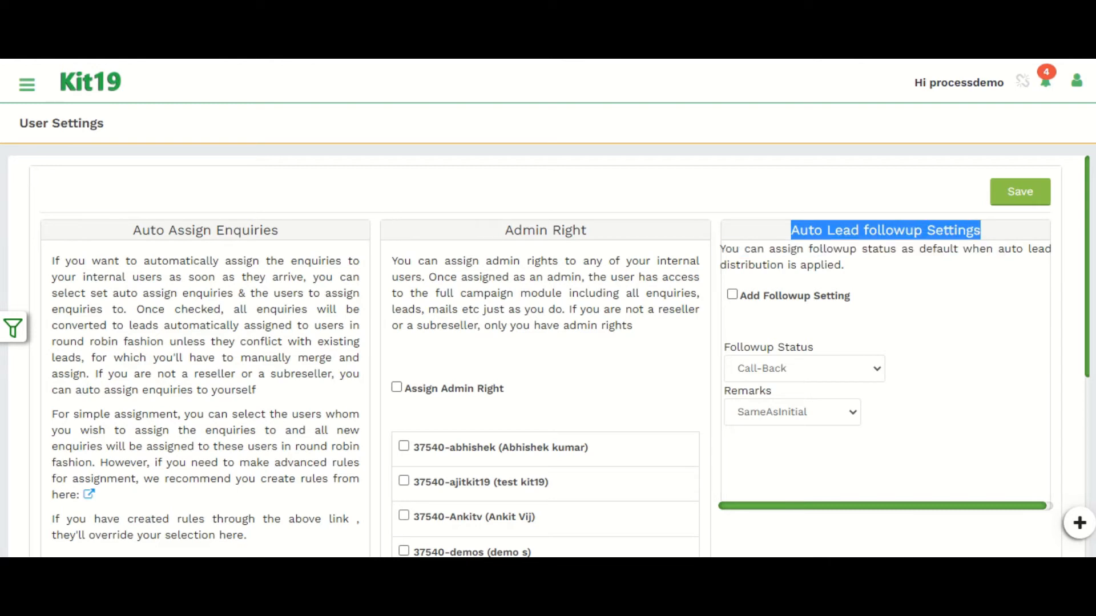
{"action": "left_click", "coordinate": [970, 268]}
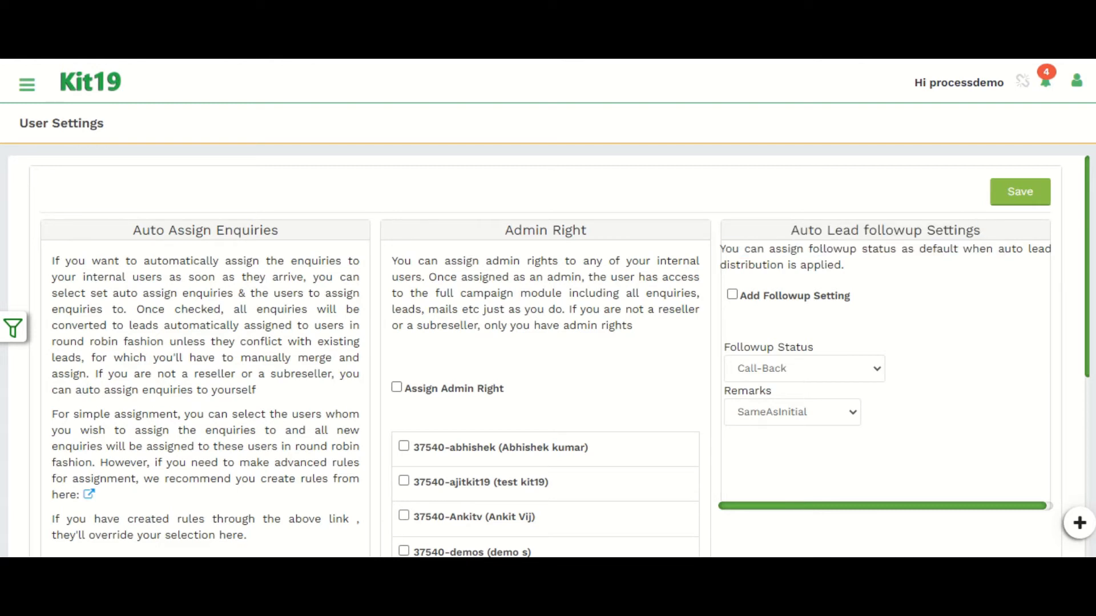
{"action": "left_click", "coordinate": [804, 369]}
{"action": "left_click", "coordinate": [805, 369]}
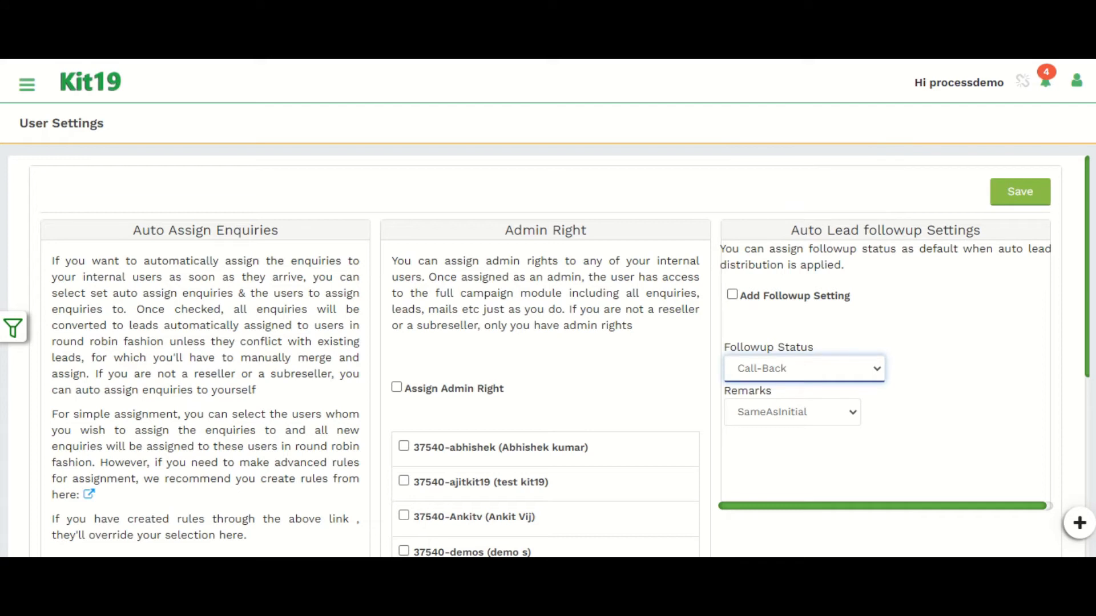
{"action": "left_click", "coordinate": [732, 294]}
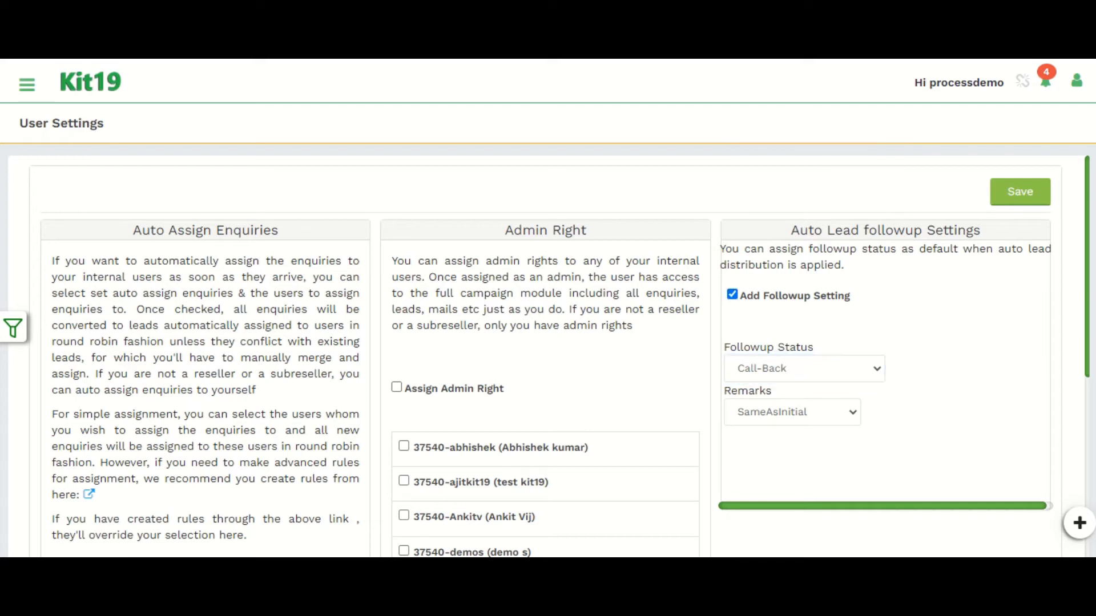
{"action": "left_click", "coordinate": [804, 369]}
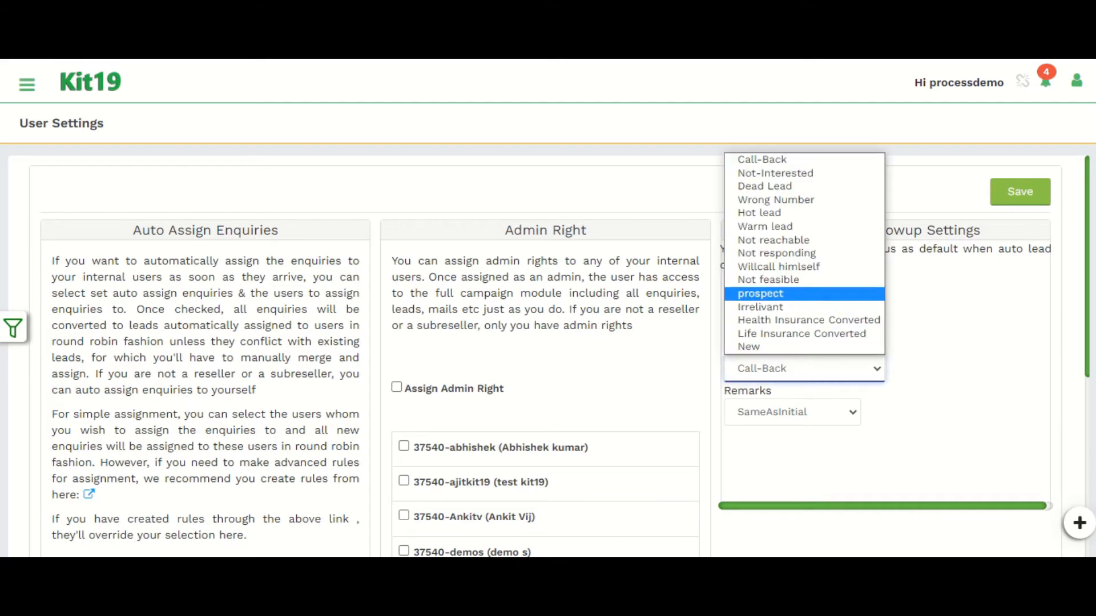
{"action": "left_click", "coordinate": [760, 293]}
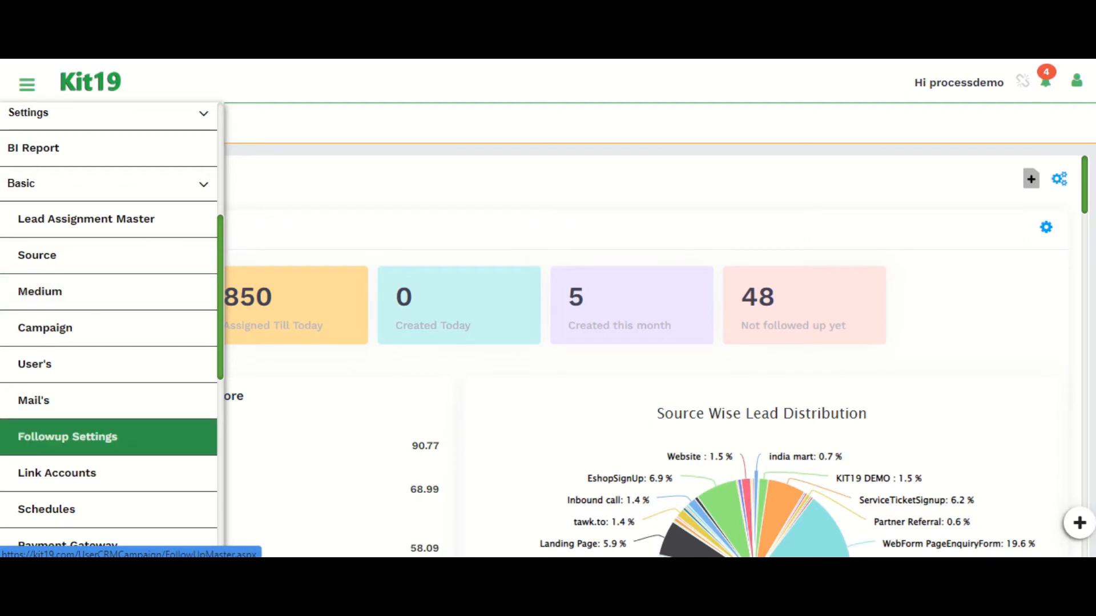
Step: Browse the Basic settings pages for follow-up statuses, linked accounts and schedules
{"action": "right_click", "coordinate": [69, 400]}
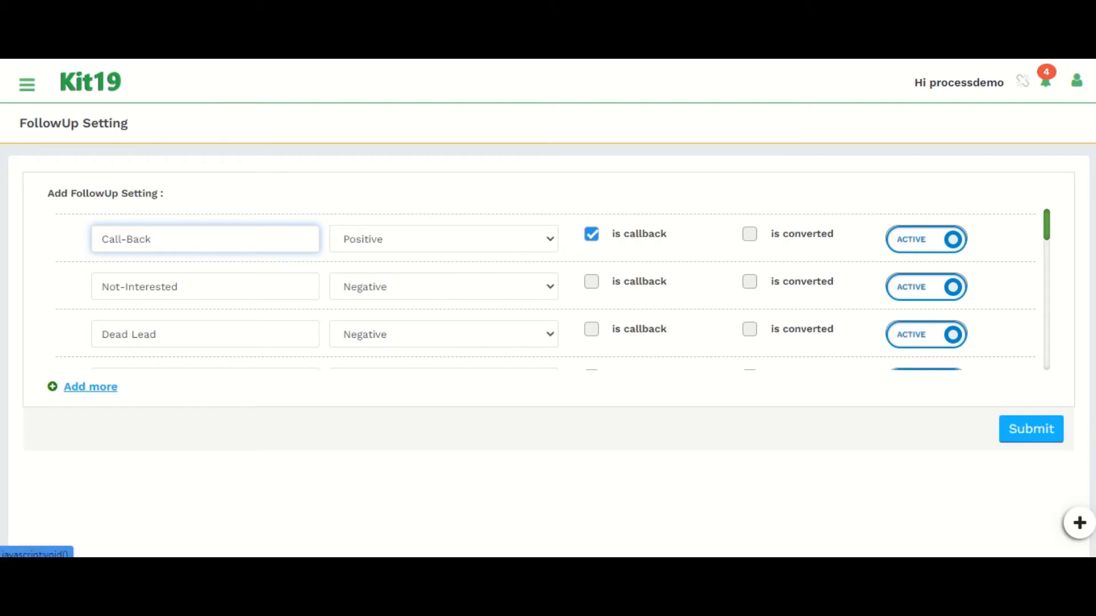
{"action": "left_click_drag", "start_coordinate": [127, 388], "coordinate": [62, 388]}
{"action": "left_click", "coordinate": [135, 390]}
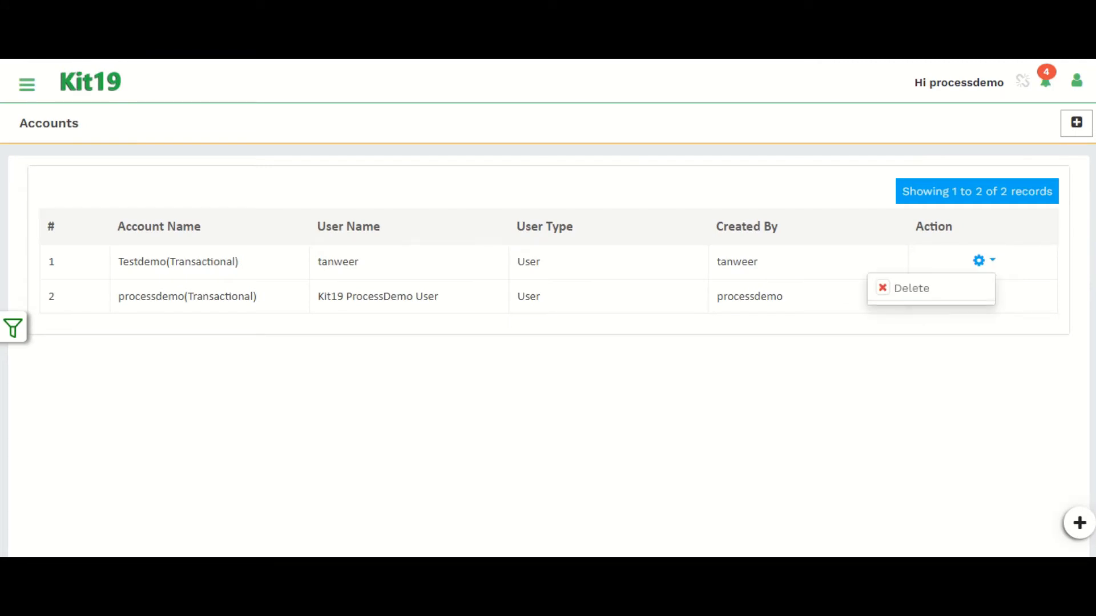
{"action": "left_click", "coordinate": [1077, 123]}
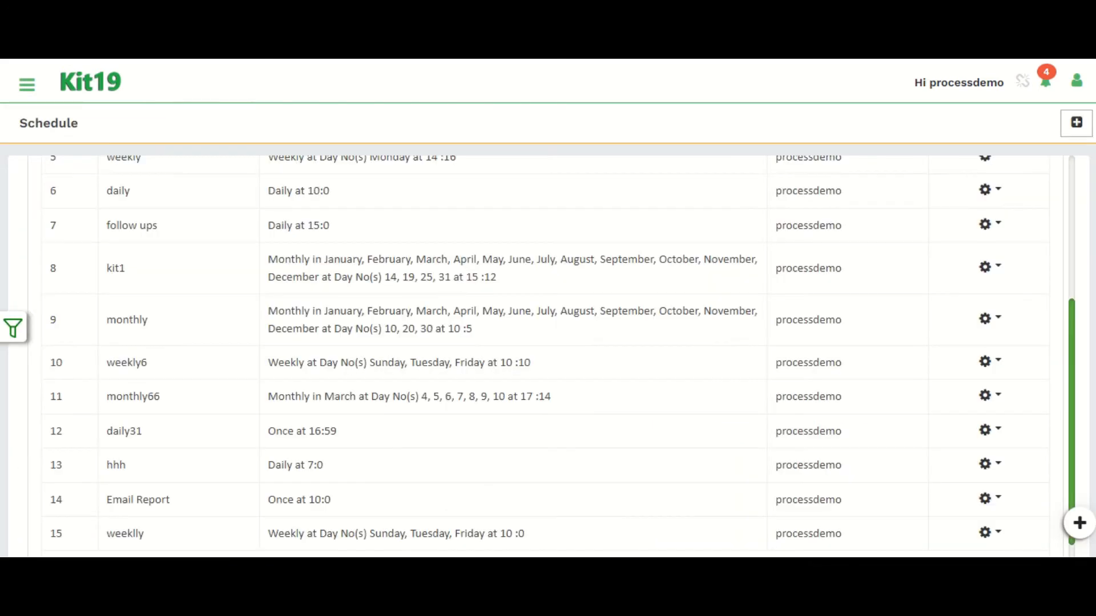
{"action": "scroll", "coordinate": [33, 146], "scroll_direction": "down", "scroll_amount": 1}
{"action": "scroll", "coordinate": [33, 146], "scroll_direction": "up", "scroll_amount": 5}
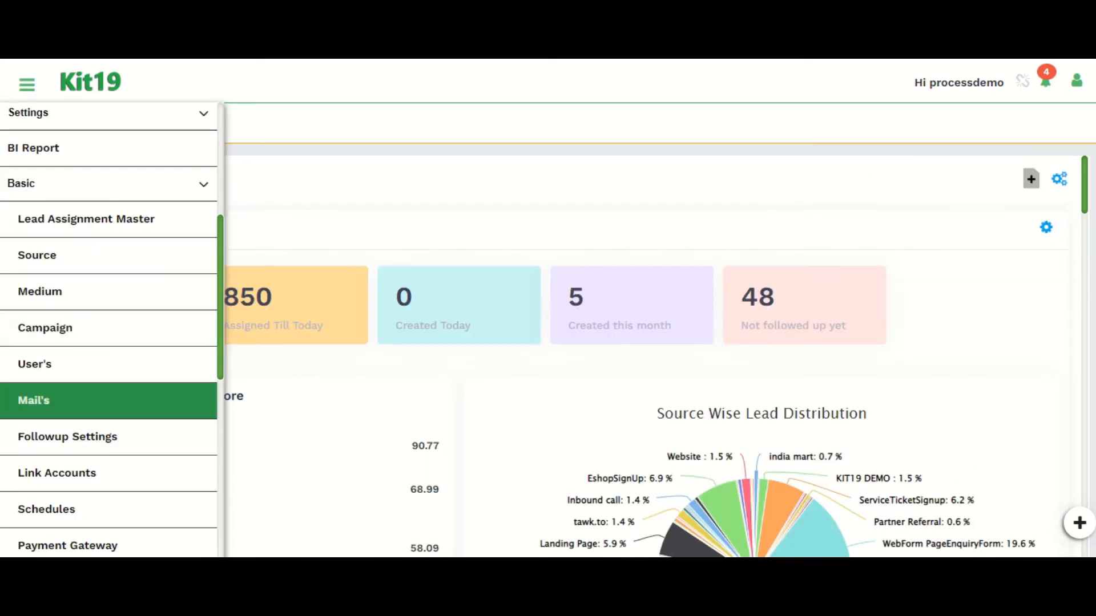
Step: Open the Product list and the Product Segmentation call log outcome page to review them
{"action": "scroll", "coordinate": [85, 474], "scroll_direction": "down", "scroll_amount": 2}
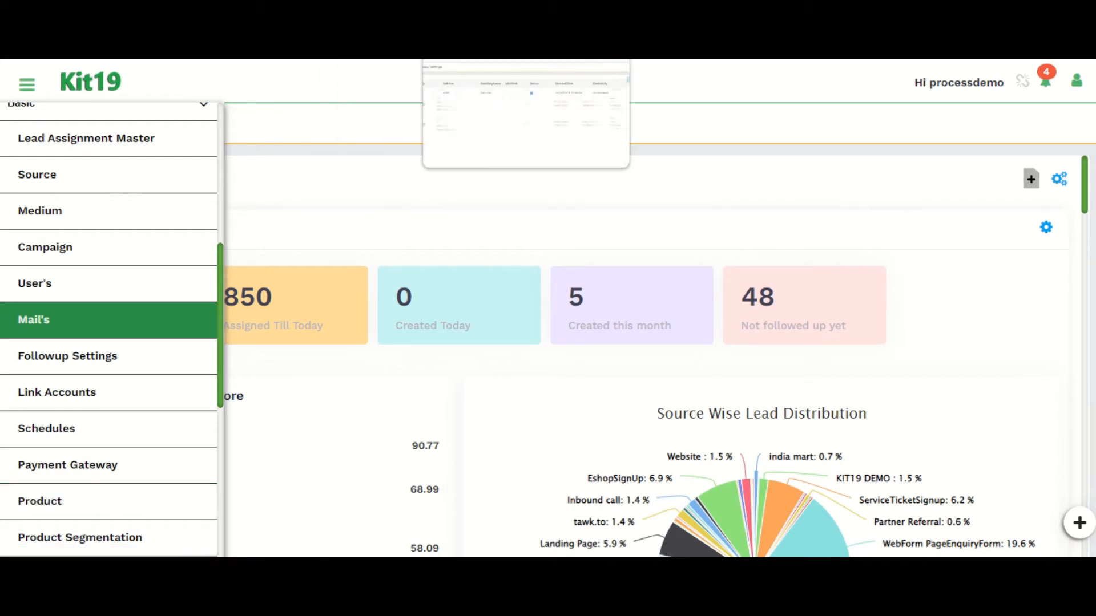
{"action": "left_click", "coordinate": [522, 13]}
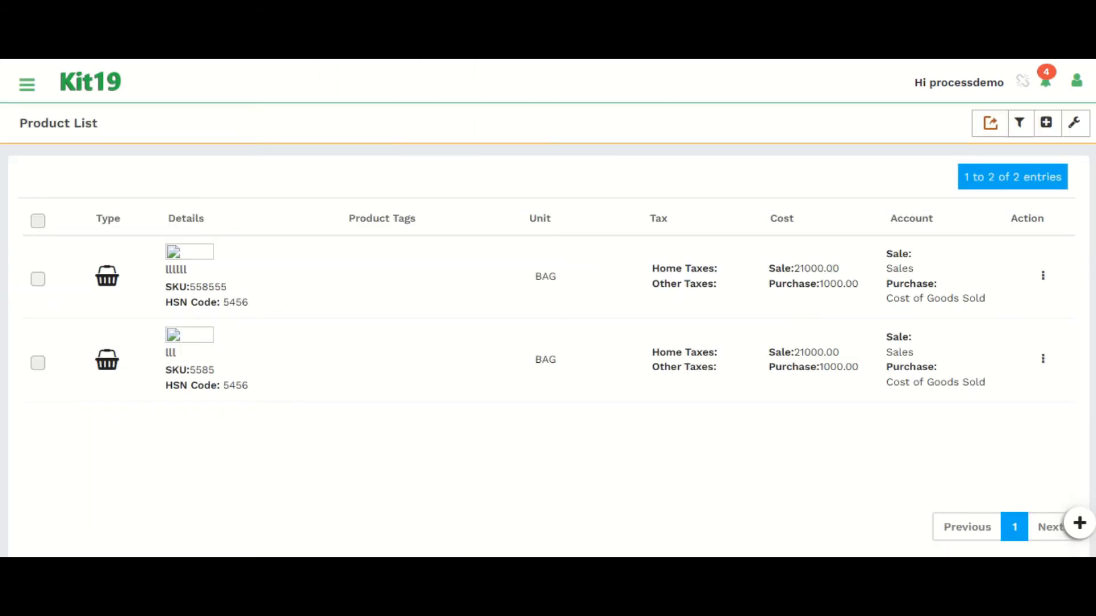
{"action": "left_click", "coordinate": [1046, 123]}
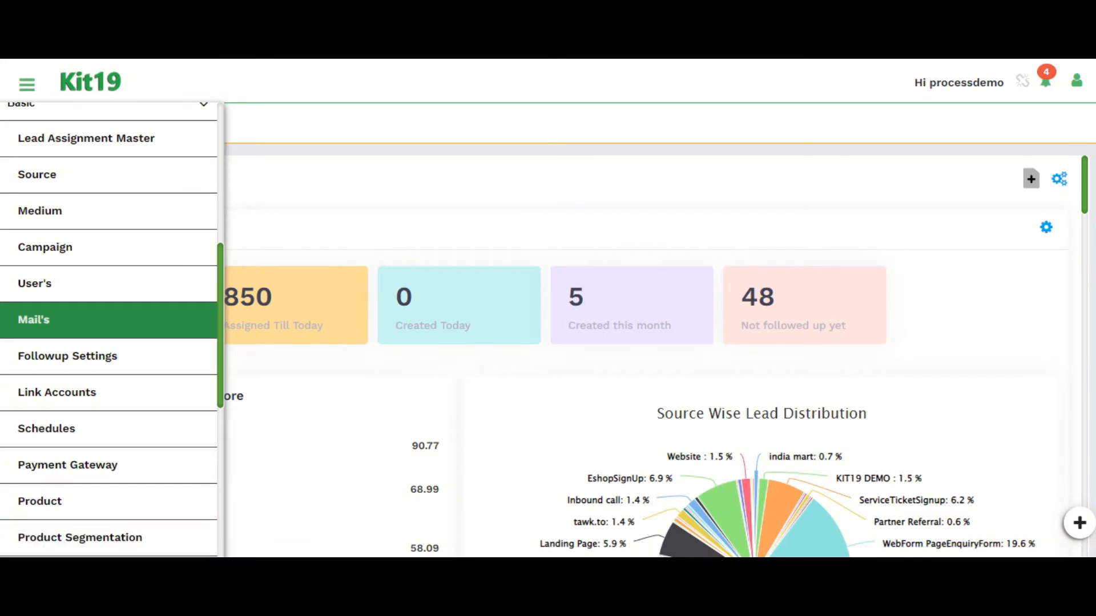
{"action": "left_click", "coordinate": [80, 537]}
{"action": "scroll", "coordinate": [86, 456], "scroll_direction": "down", "scroll_amount": 2}
{"action": "left_click", "coordinate": [60, 493]}
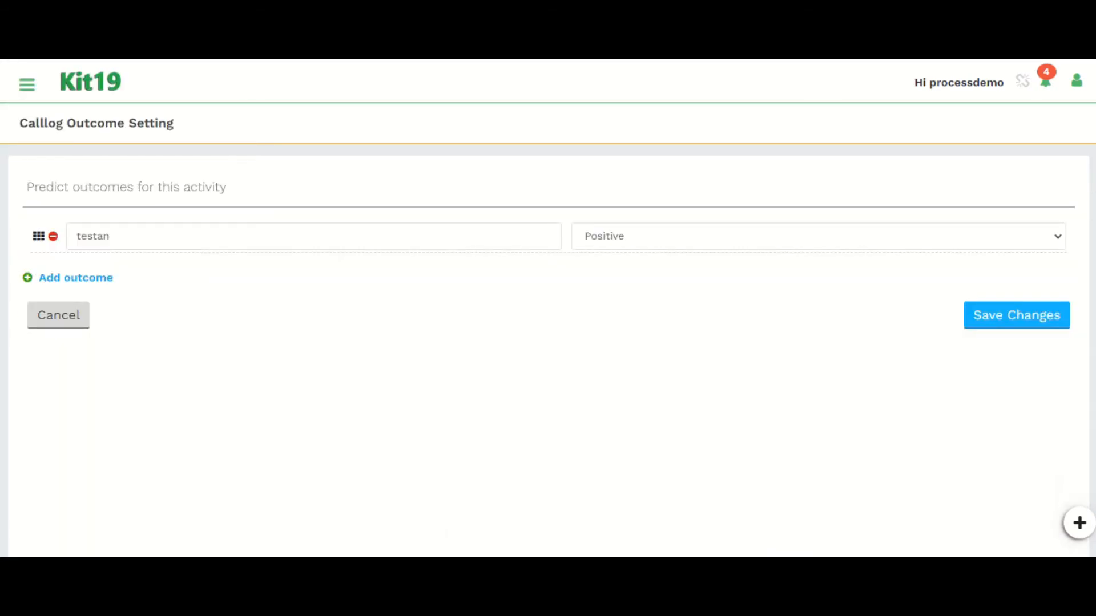
{"action": "left_click", "coordinate": [109, 236]}
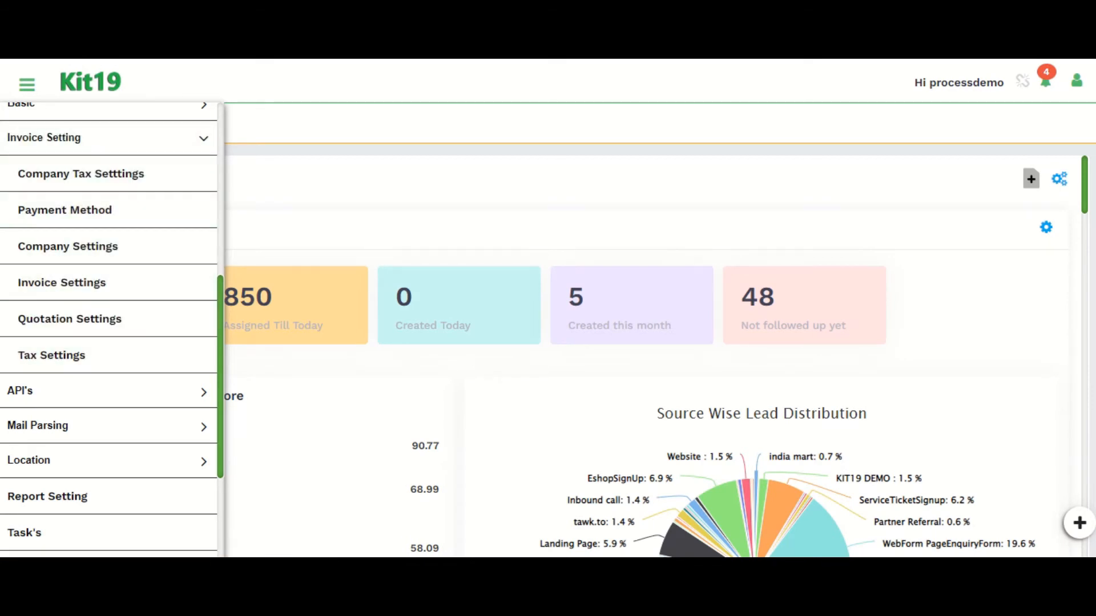
Step: Review the Invoice Setting pages for company tax, company details, quotation settings and tax rates
{"action": "left_click", "coordinate": [137, 23]}
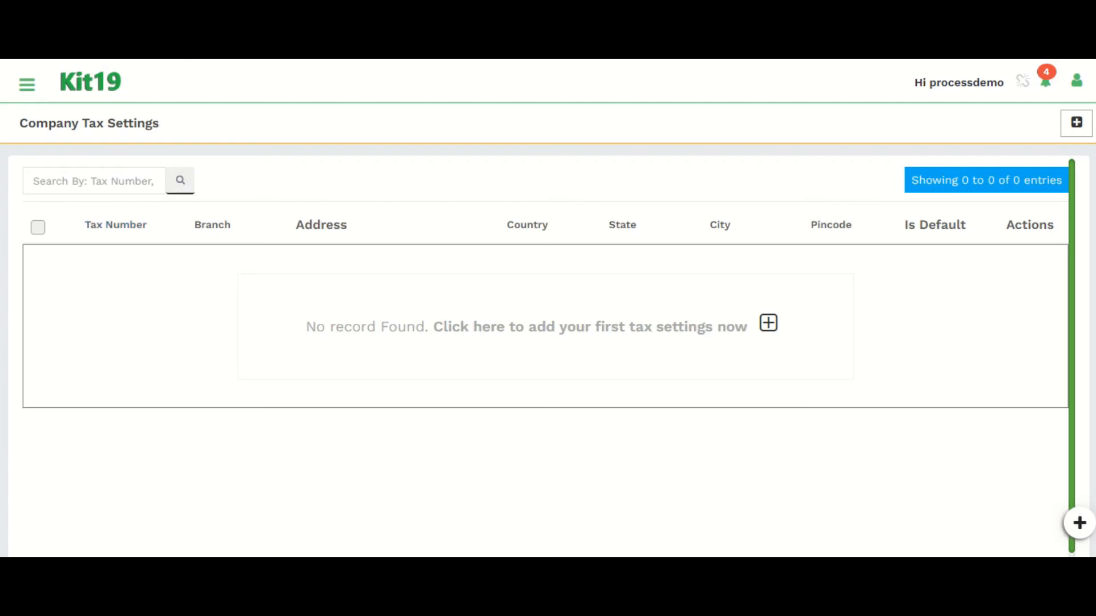
{"action": "key", "text": "ctrl+shift+Tab"}
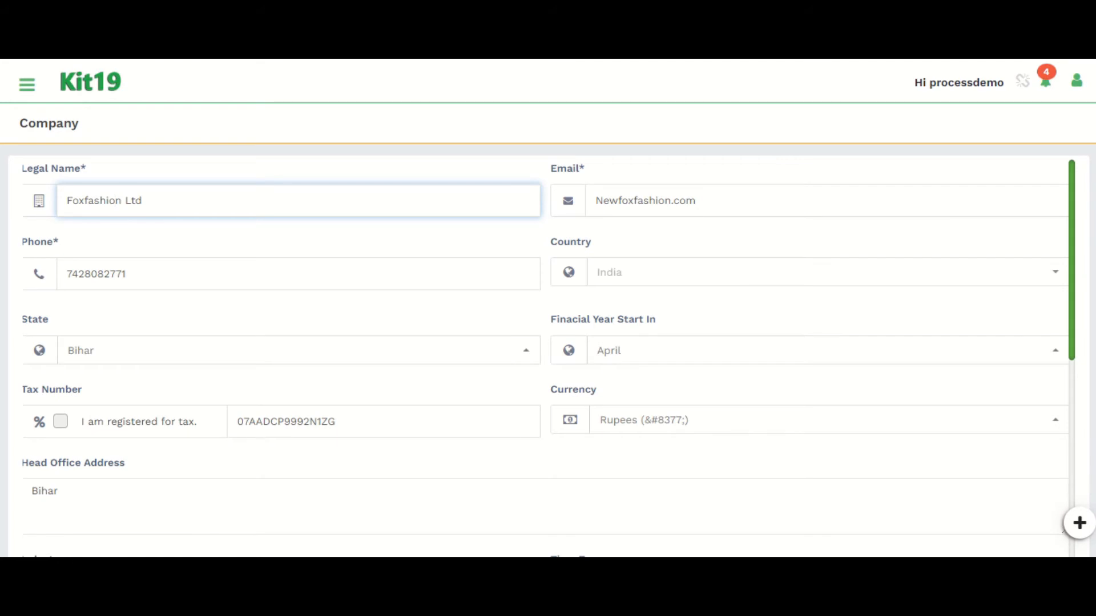
{"action": "scroll", "coordinate": [545, 354], "scroll_direction": "down", "scroll_amount": 2}
{"action": "scroll", "coordinate": [545, 354], "scroll_direction": "up", "scroll_amount": 2}
{"action": "key", "text": "ctrl+Tab"}
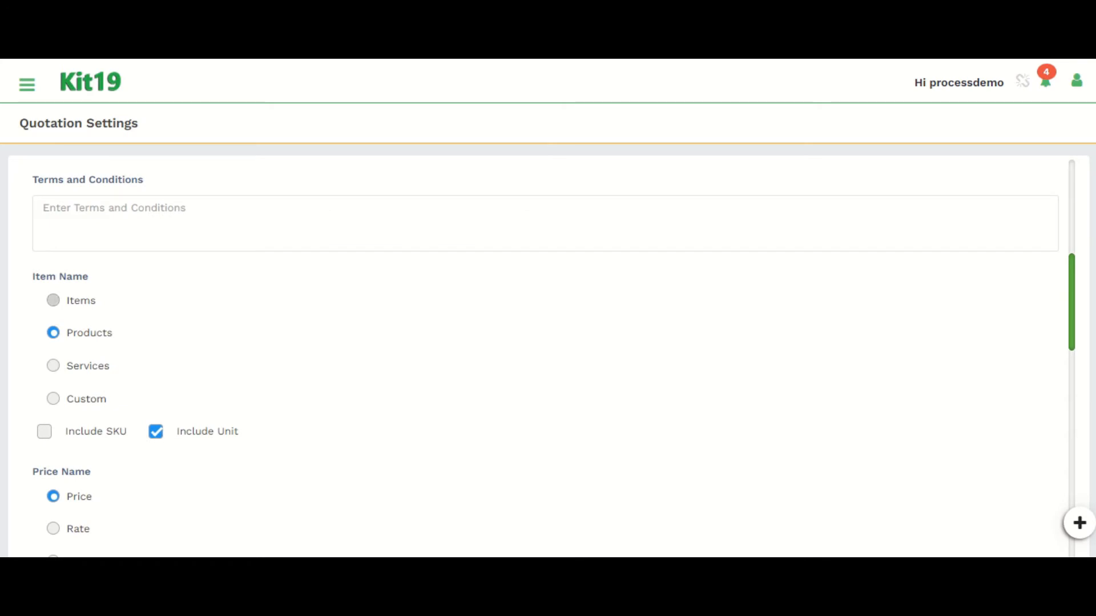
{"action": "scroll", "coordinate": [545, 353], "scroll_direction": "down", "scroll_amount": 7}
{"action": "scroll", "coordinate": [545, 354], "scroll_direction": "down", "scroll_amount": 5}
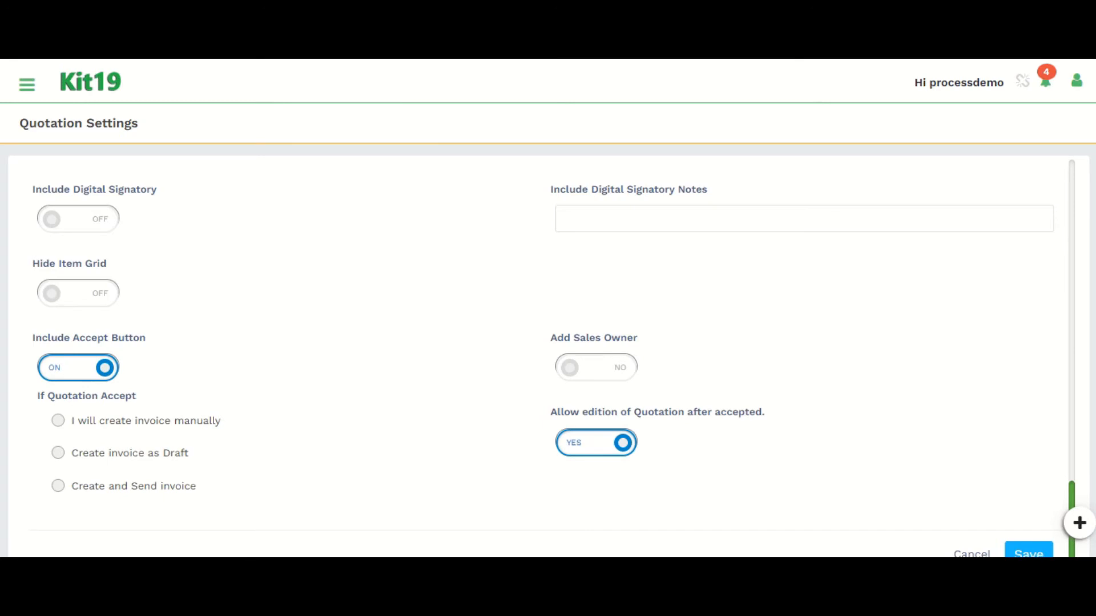
{"action": "key", "text": "ctrl+Tab"}
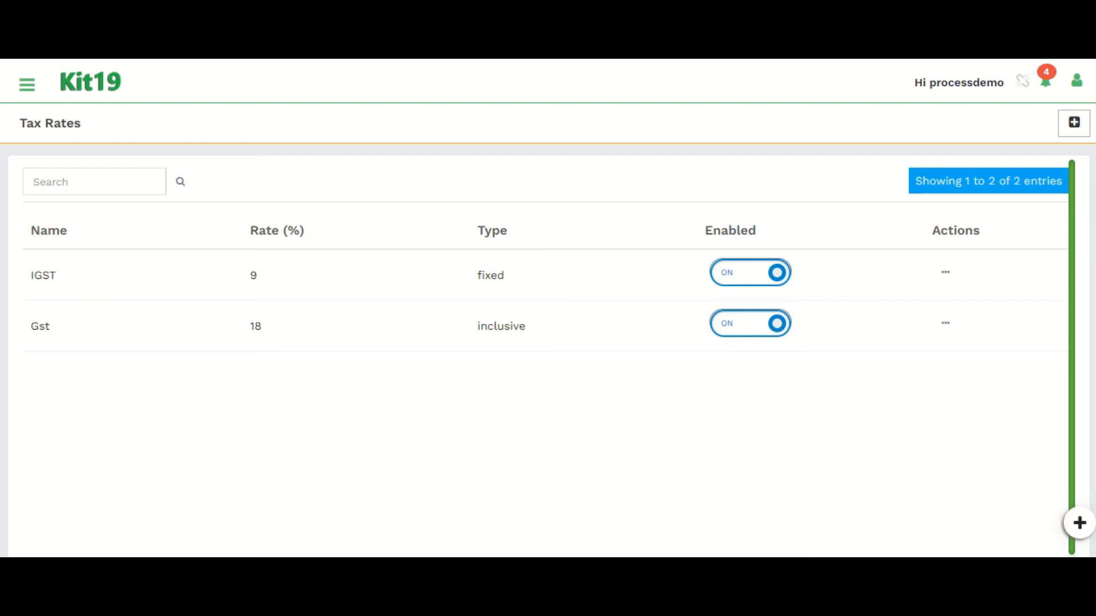
{"action": "key", "text": "ctrl+Tab"}
{"action": "key", "text": "ctrl+Tab"}
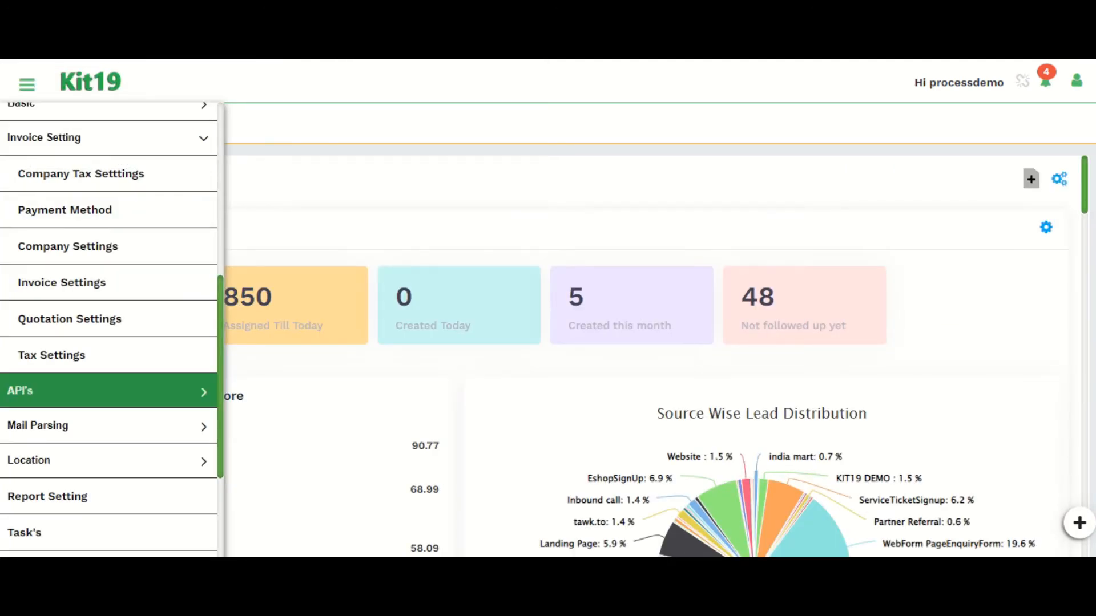
Step: Open the Trade India API and India Mart API pages under the API's section
{"action": "left_click", "coordinate": [108, 391]}
{"action": "scroll", "coordinate": [109, 391], "scroll_direction": "down", "scroll_amount": 1}
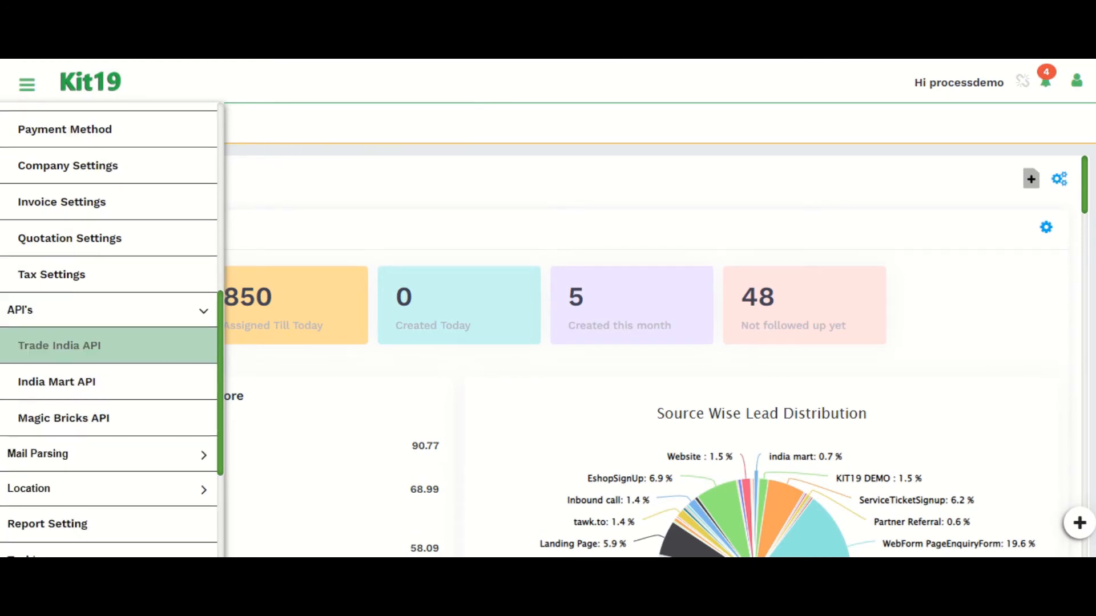
{"action": "left_click", "coordinate": [59, 346]}
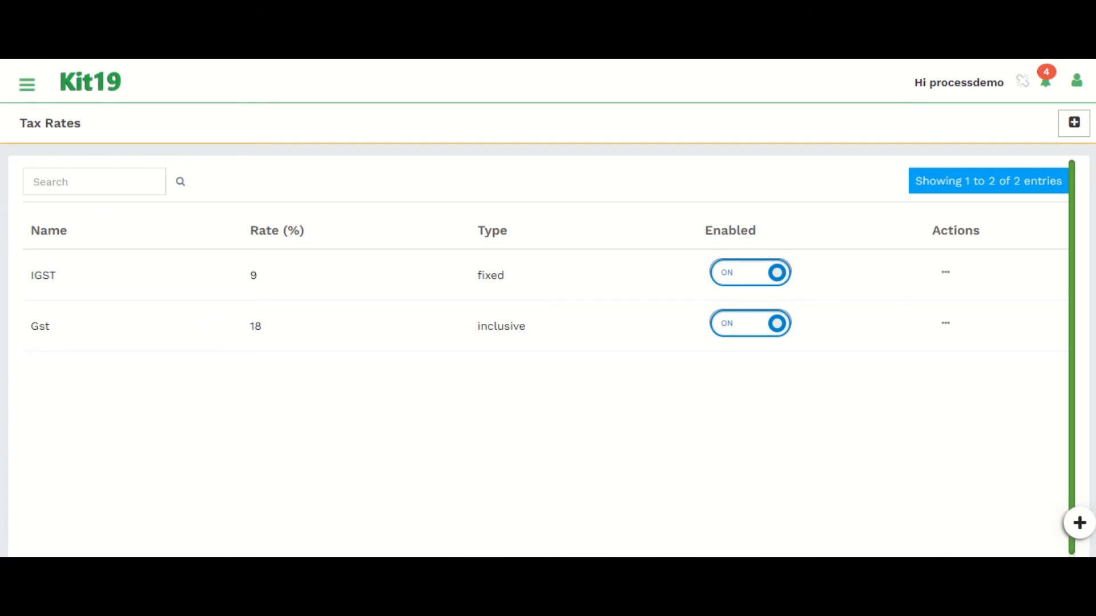
{"action": "key", "text": "ctrl+Tab"}
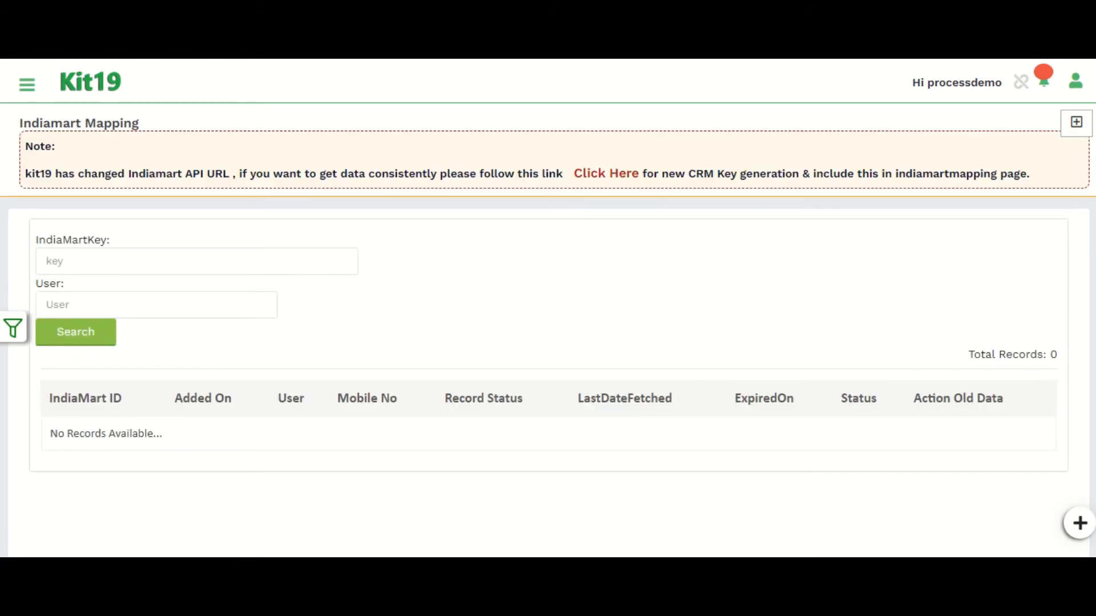
{"action": "key", "text": "ctrl+Tab"}
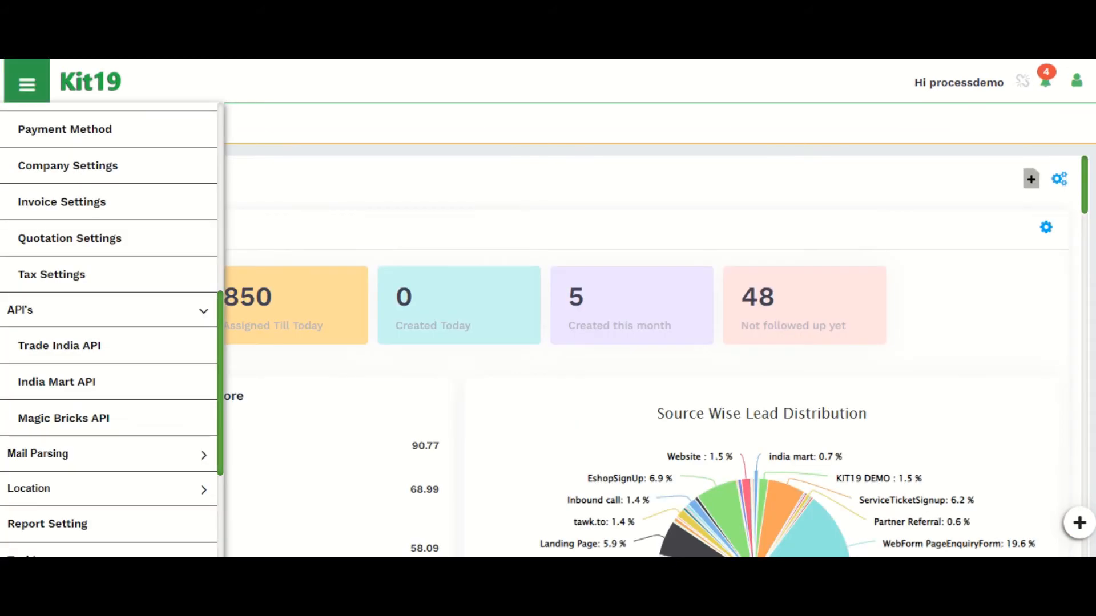
Step: Review the Mail Parsing filter list, the parsed mails and the Location section's pages
{"action": "left_click", "coordinate": [38, 453]}
{"action": "scroll", "coordinate": [86, 435], "scroll_direction": "down", "scroll_amount": 3}
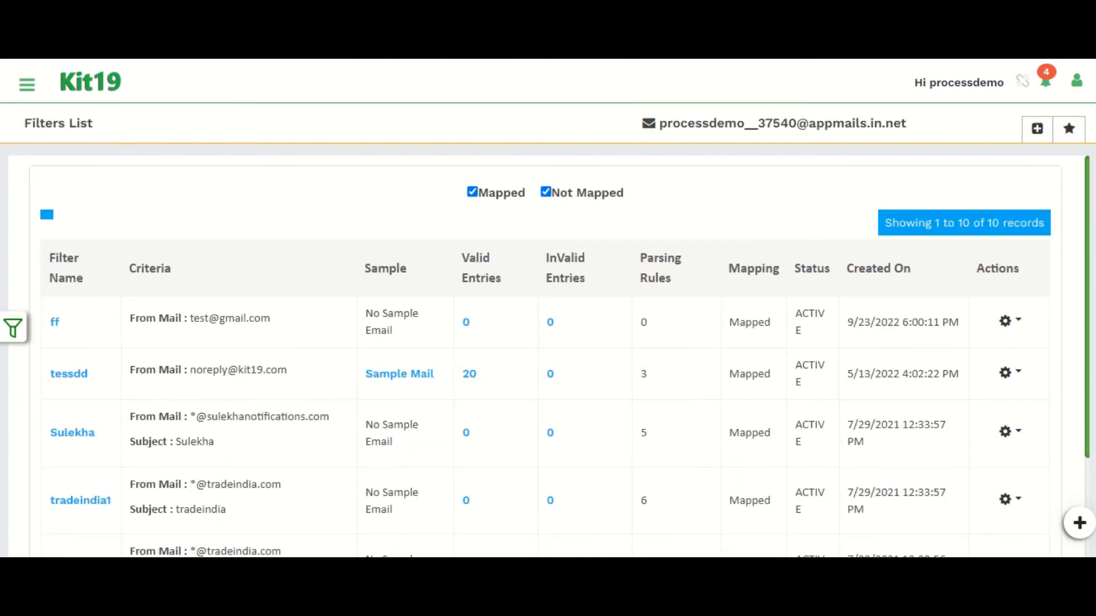
{"action": "scroll", "coordinate": [547, 354], "scroll_direction": "down", "scroll_amount": 5}
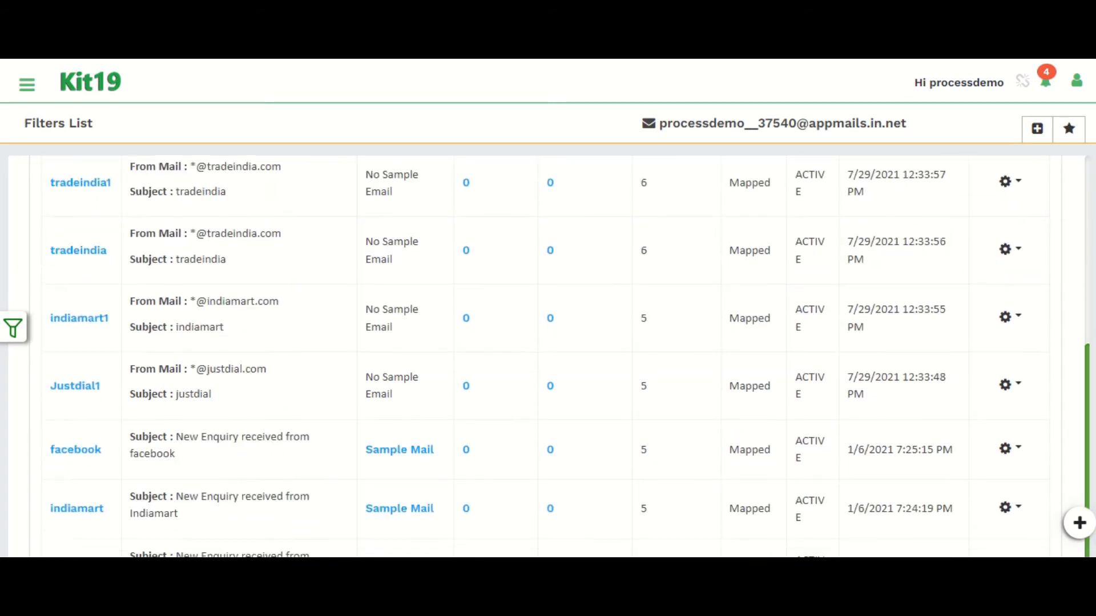
{"action": "scroll", "coordinate": [548, 353], "scroll_direction": "up", "scroll_amount": 5}
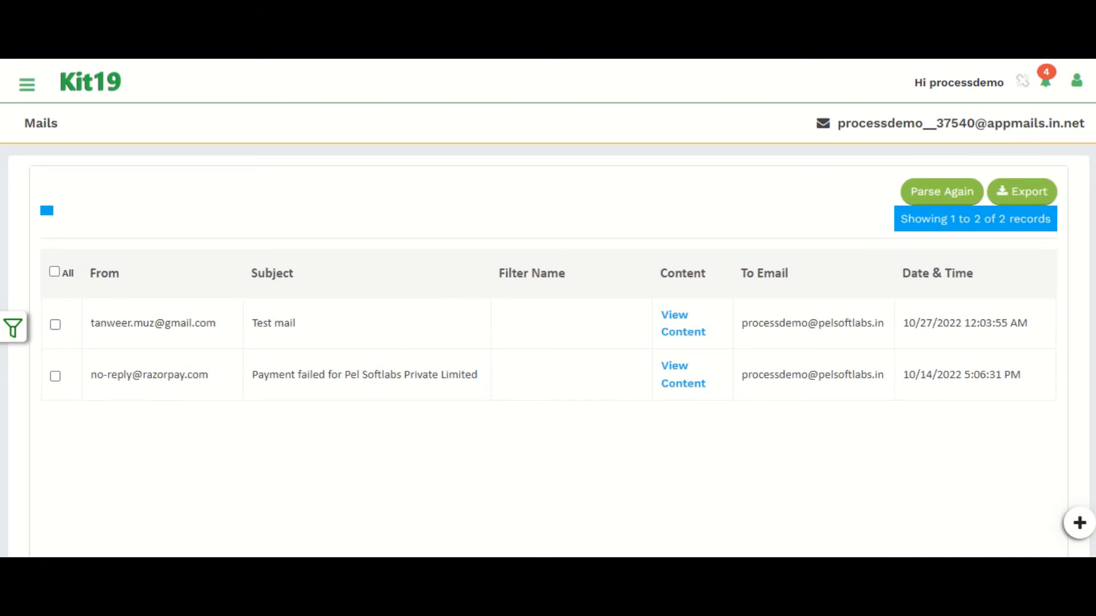
{"action": "left_click_drag", "start_coordinate": [94, 323], "coordinate": [441, 375]}
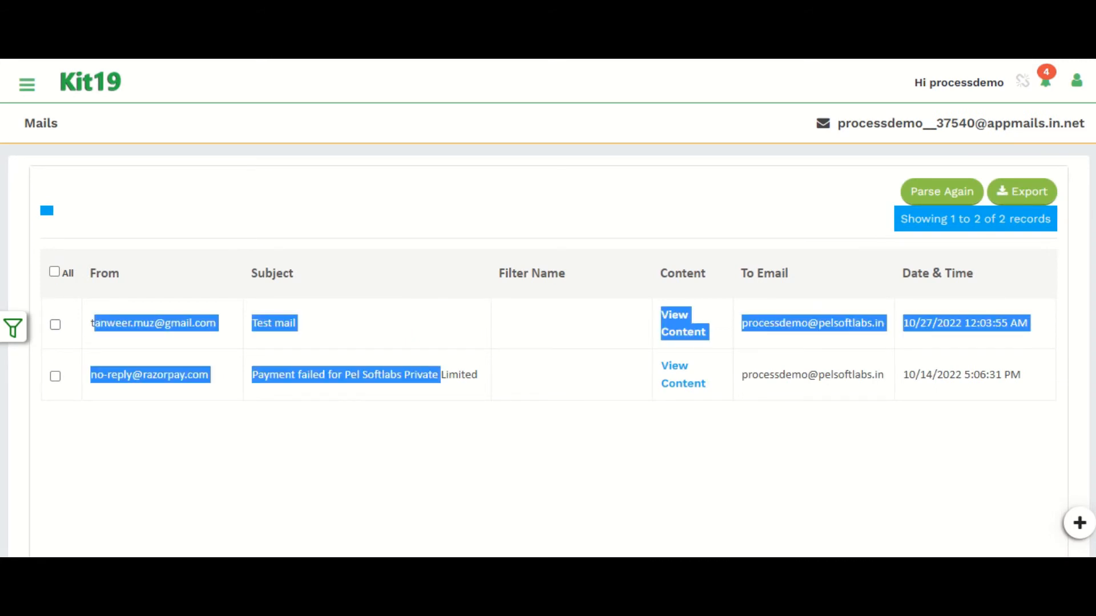
{"action": "left_click", "coordinate": [440, 377]}
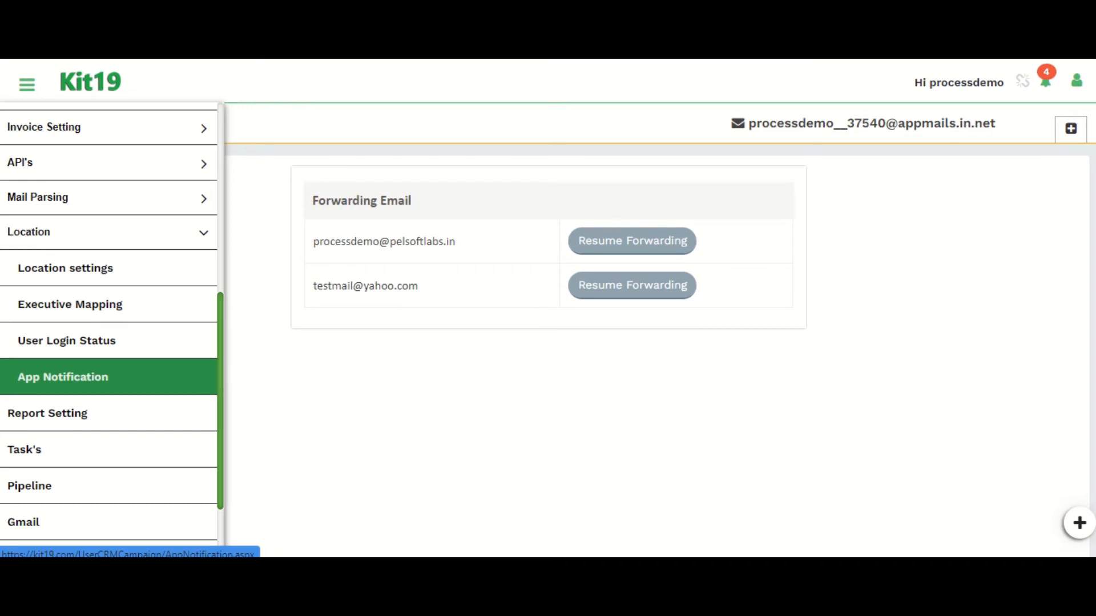
{"action": "left_click", "coordinate": [86, 237]}
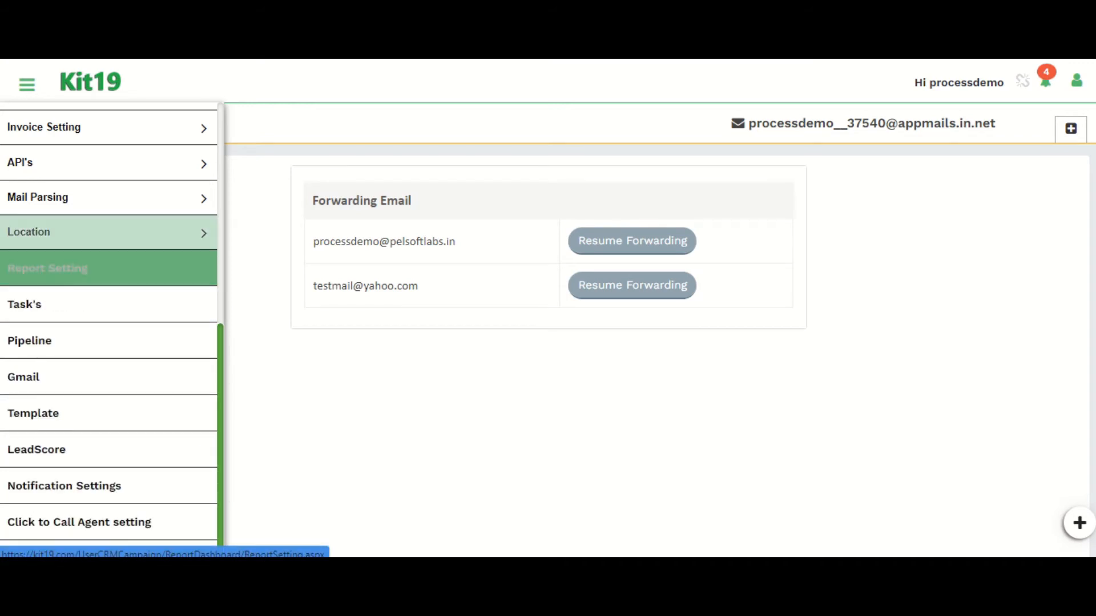
{"action": "left_click", "coordinate": [85, 233]}
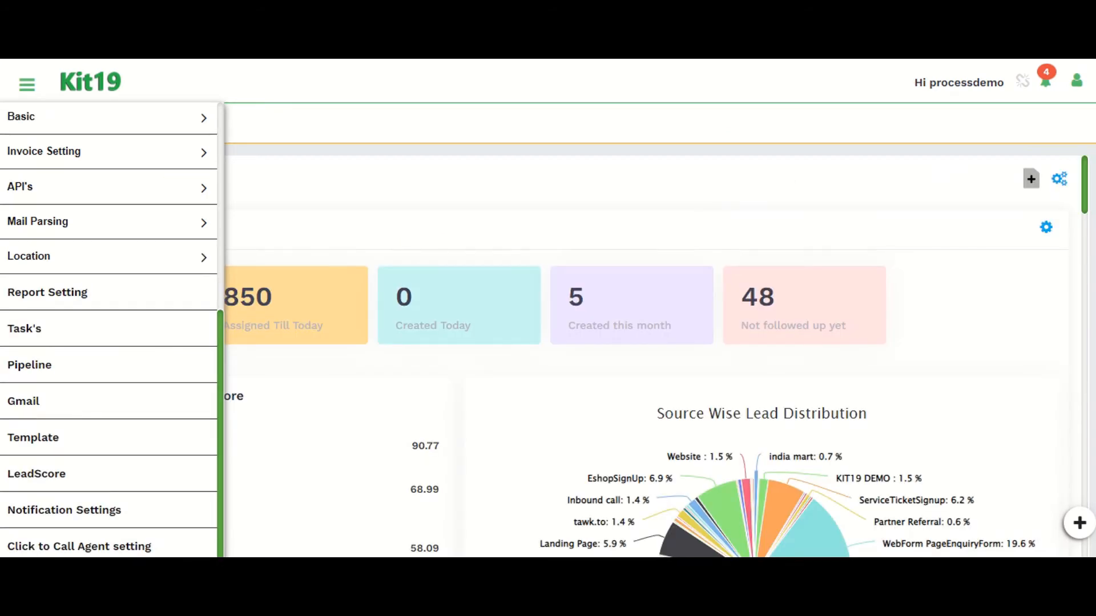
Step: Open Report Setting and start a new WhatsApp report setting to review its form fields
{"action": "left_click", "coordinate": [48, 292]}
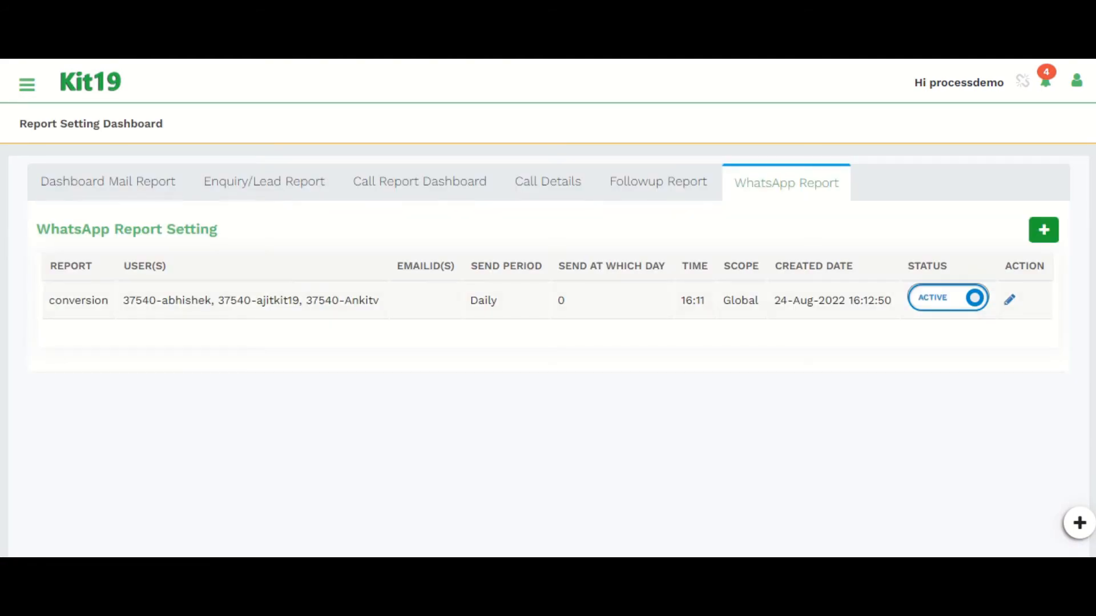
{"action": "left_click_drag", "start_coordinate": [47, 297], "coordinate": [48, 266]}
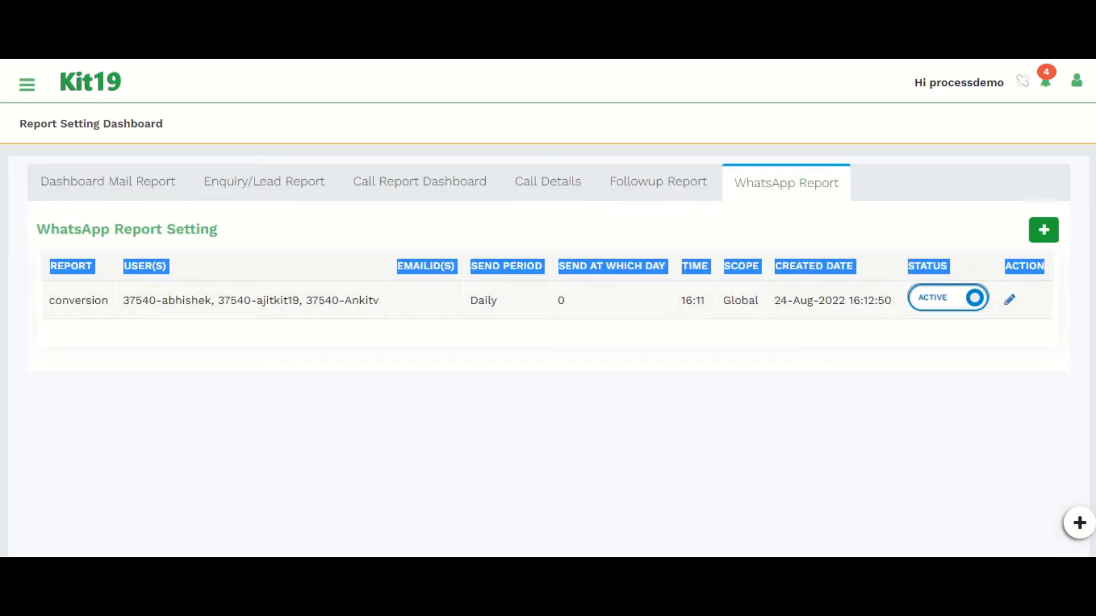
{"action": "left_click", "coordinate": [548, 337]}
{"action": "left_click", "coordinate": [1043, 230]}
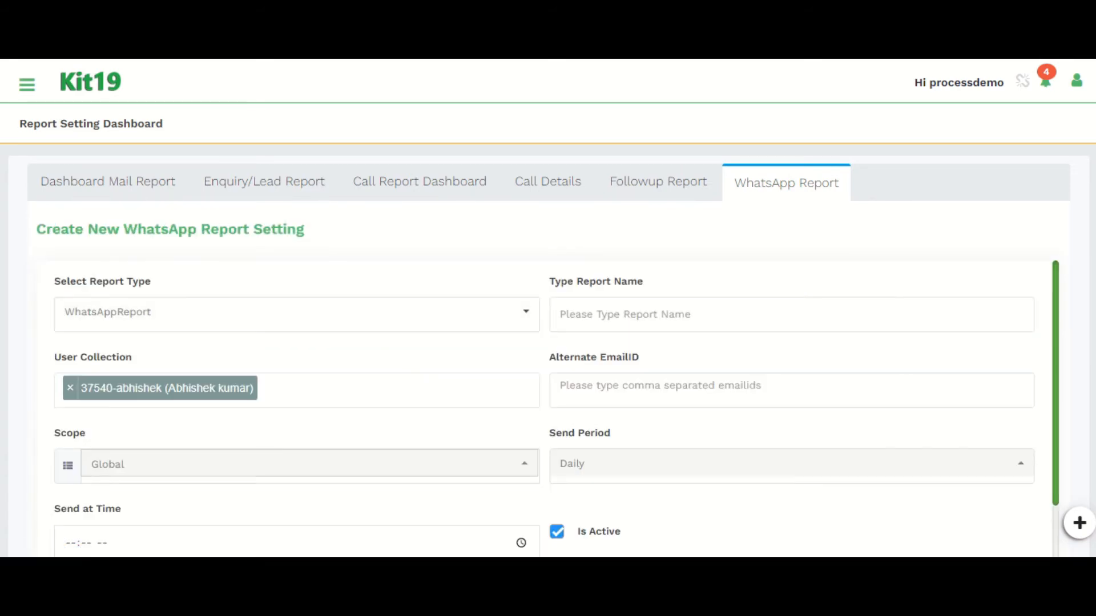
{"action": "scroll", "coordinate": [552, 409], "scroll_direction": "down", "scroll_amount": 2}
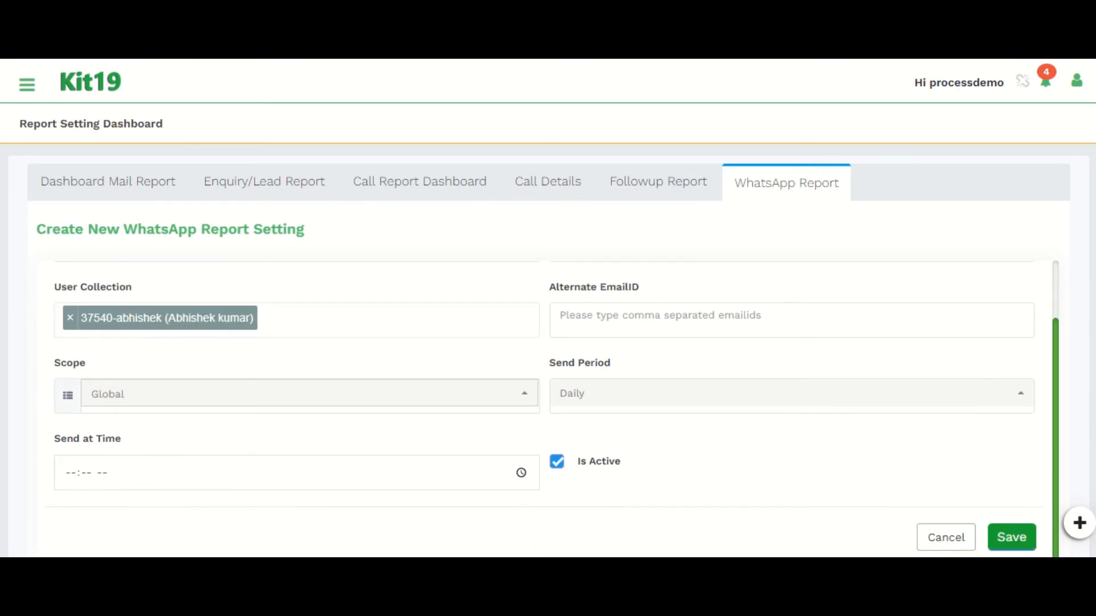
{"action": "scroll", "coordinate": [552, 409], "scroll_direction": "up", "scroll_amount": 2}
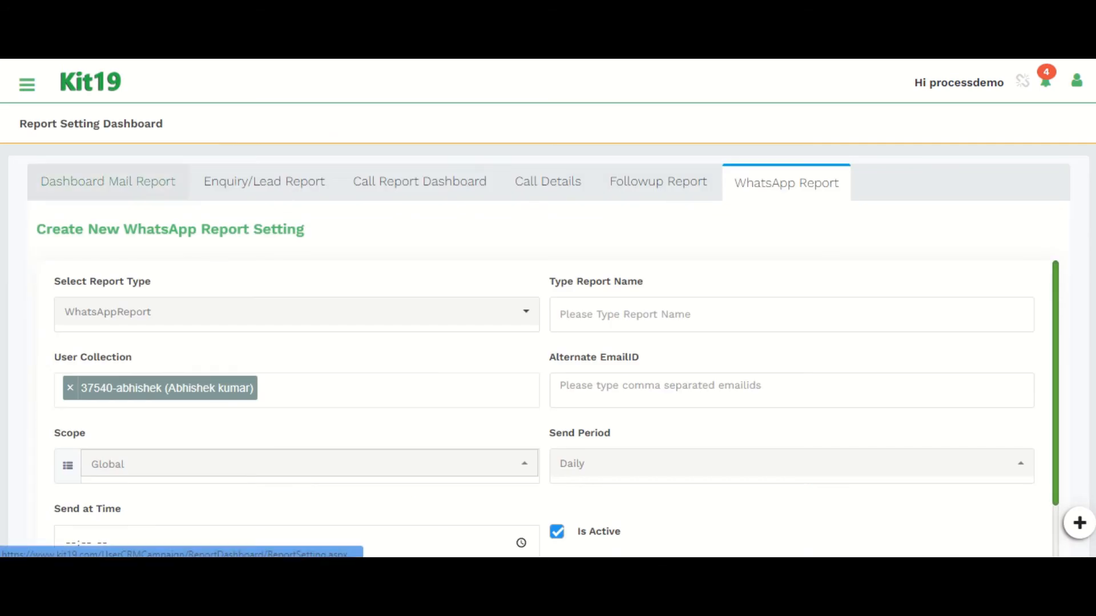
Step: Review the Dashboard Mail Report, Enquiry/Lead Report, Call Report Dashboard, Call Details, Followup Report and WhatsApp Report tabs
{"action": "left_click", "coordinate": [108, 181]}
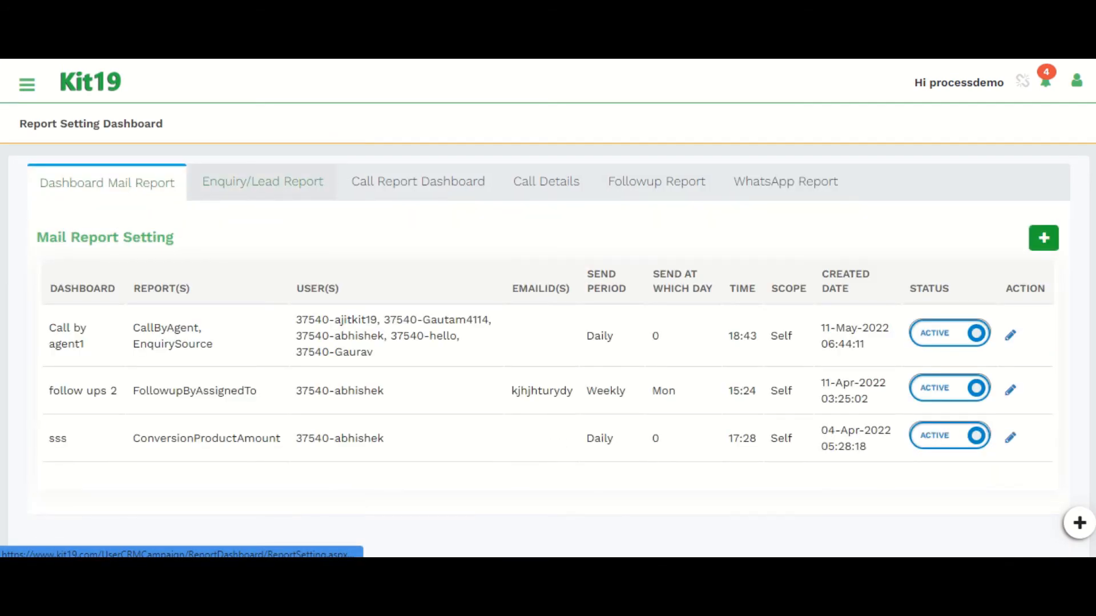
{"action": "left_click", "coordinate": [263, 182]}
{"action": "left_click", "coordinate": [418, 181]}
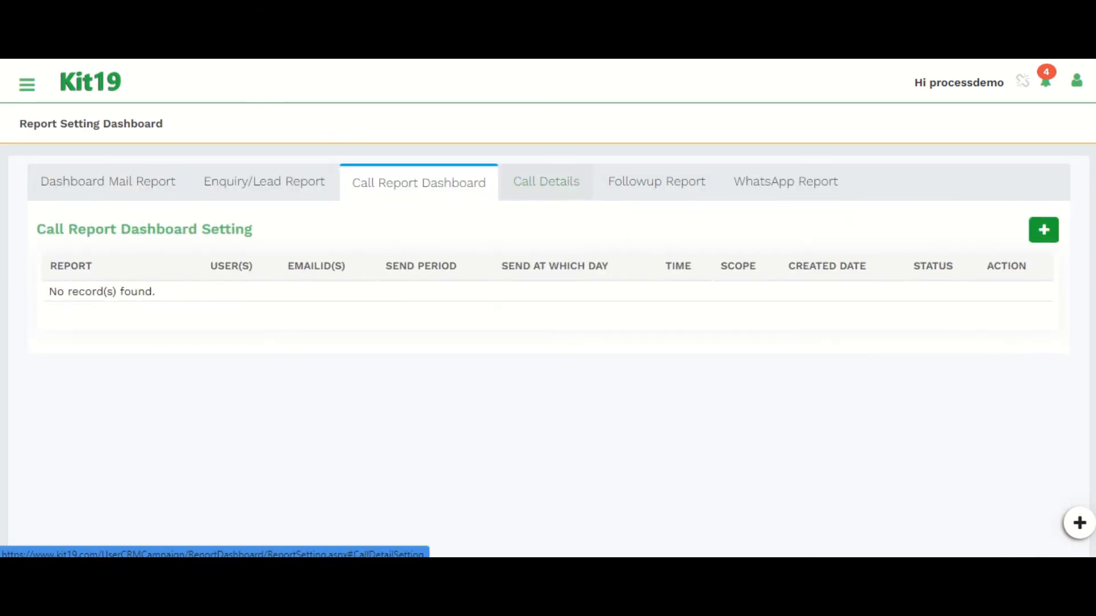
{"action": "left_click", "coordinate": [547, 181]}
{"action": "left_click", "coordinate": [656, 181]}
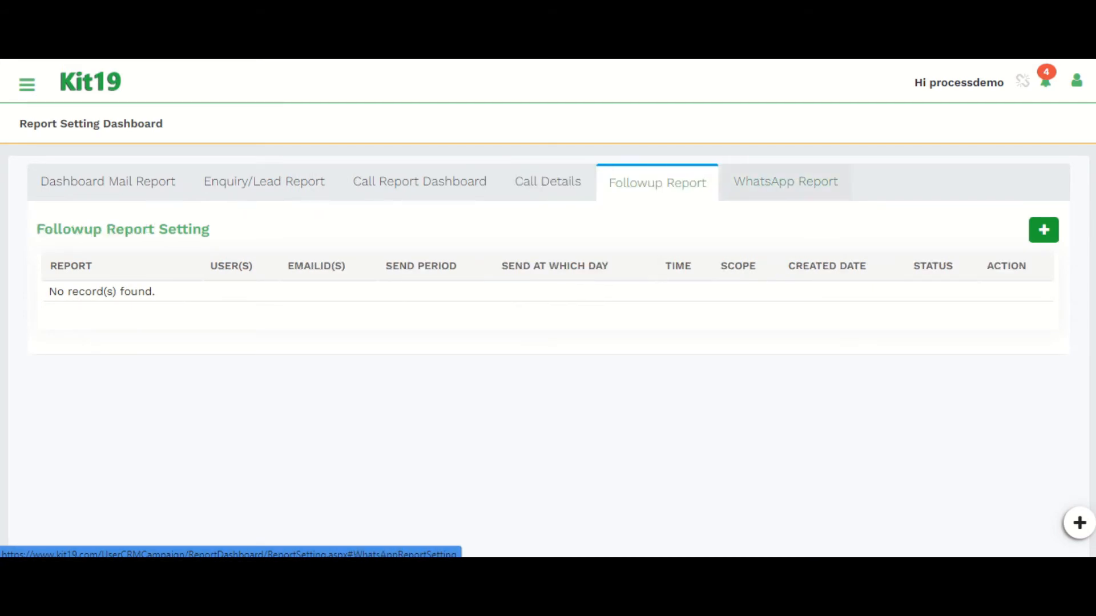
{"action": "left_click", "coordinate": [786, 181]}
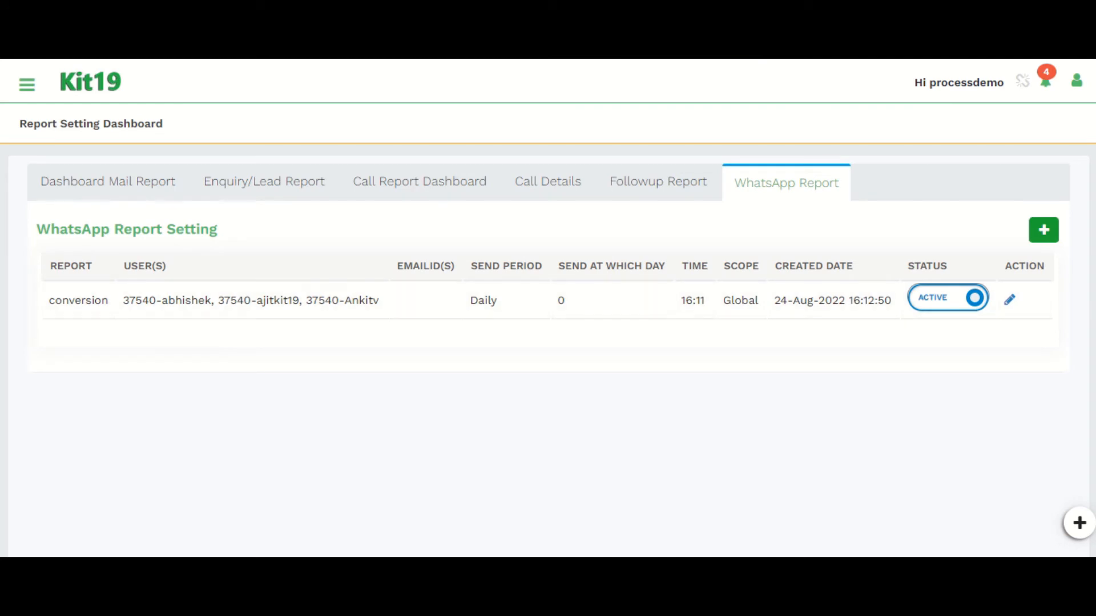
{"action": "left_click", "coordinate": [1044, 230]}
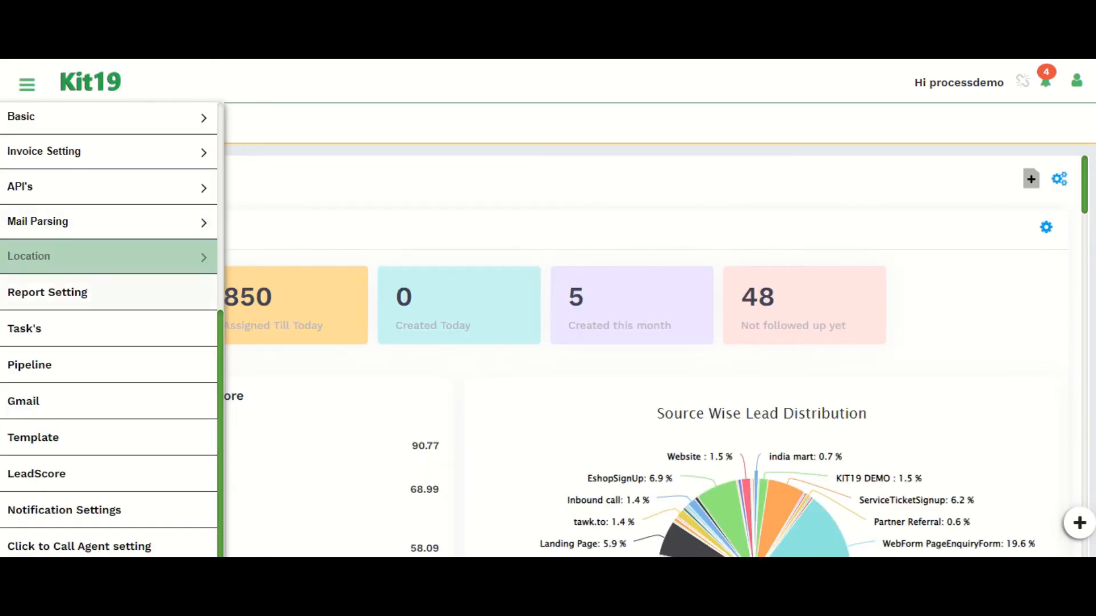
Step: Open the Task's activity page and the Create Sales Activity panel, then close the panel
{"action": "left_click", "coordinate": [24, 328]}
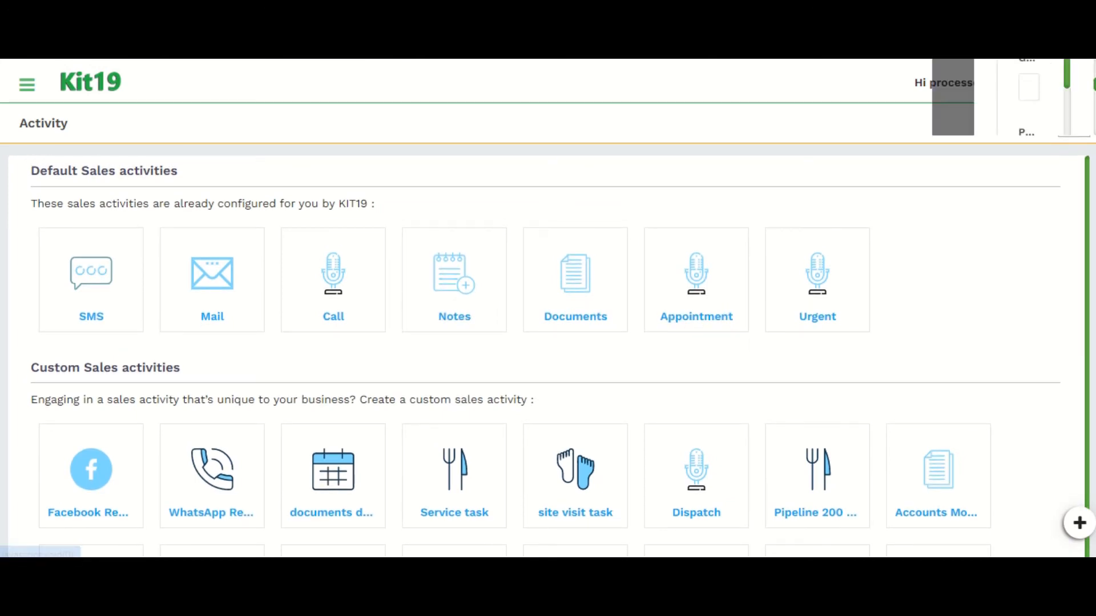
{"action": "left_click", "coordinate": [1074, 122]}
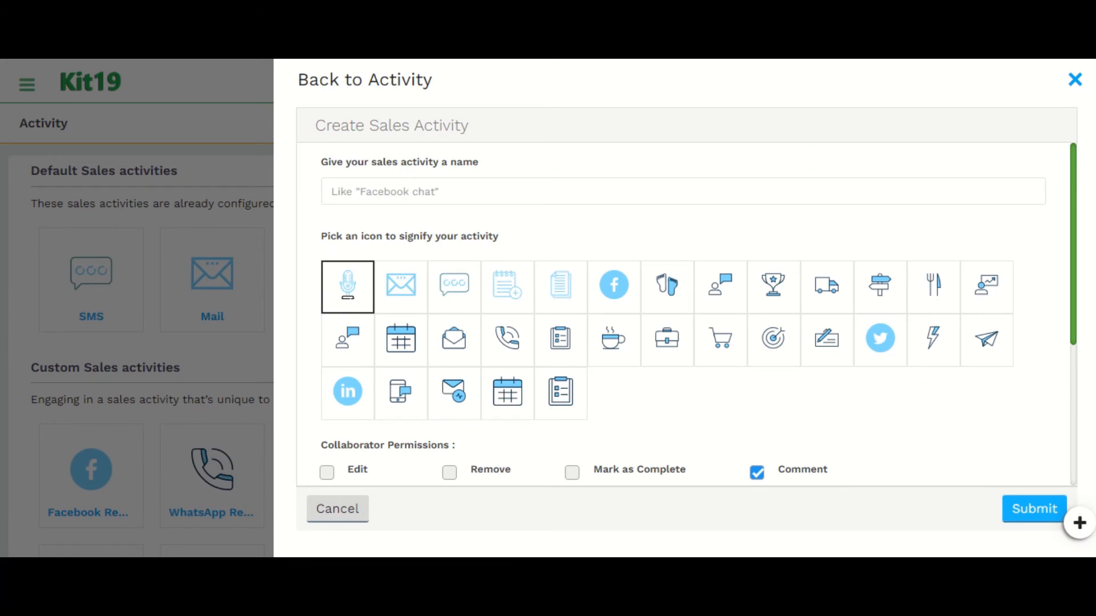
{"action": "left_click", "coordinate": [1075, 79]}
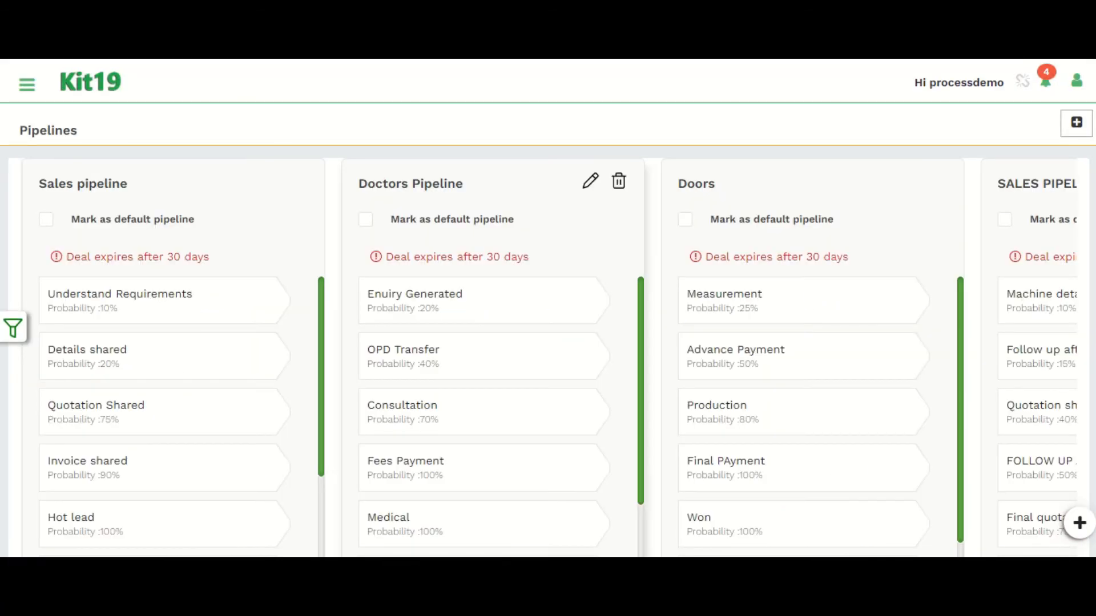
Step: Review the Pipelines page and open the panel for adding a new pipeline
{"action": "scroll", "coordinate": [491, 417], "scroll_direction": "down", "scroll_amount": 2}
{"action": "scroll", "coordinate": [491, 417], "scroll_direction": "up", "scroll_amount": 2}
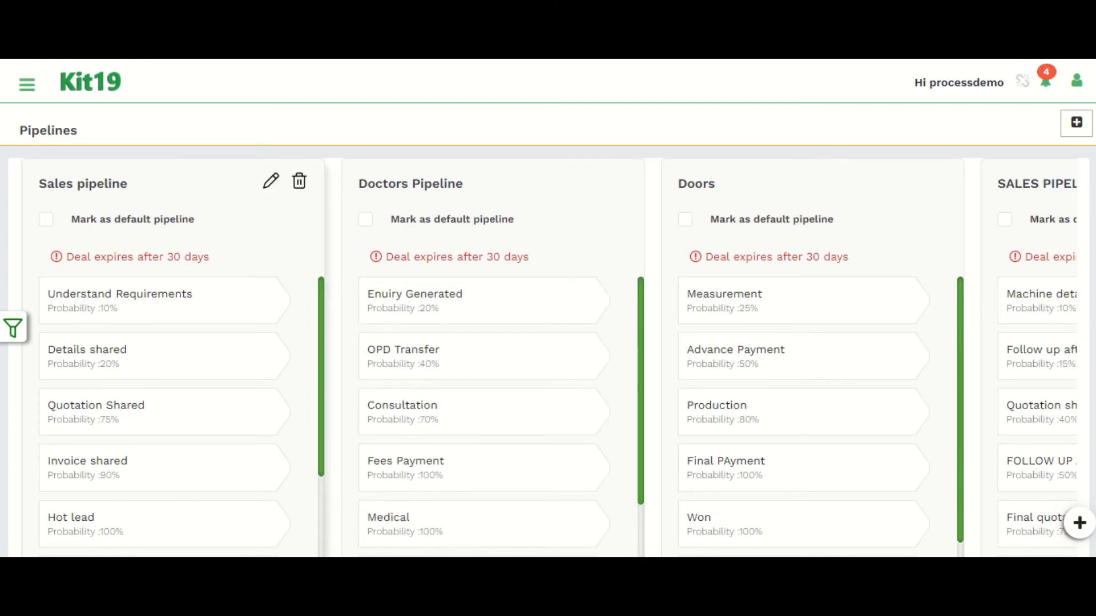
{"action": "left_click", "coordinate": [26, 84]}
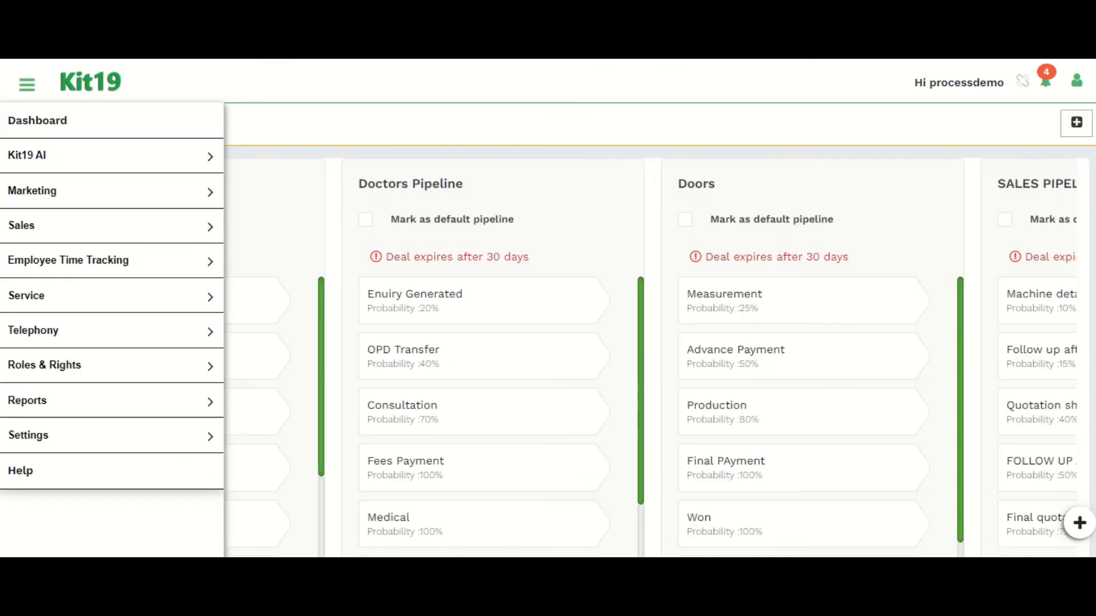
{"action": "left_click", "coordinate": [1076, 123]}
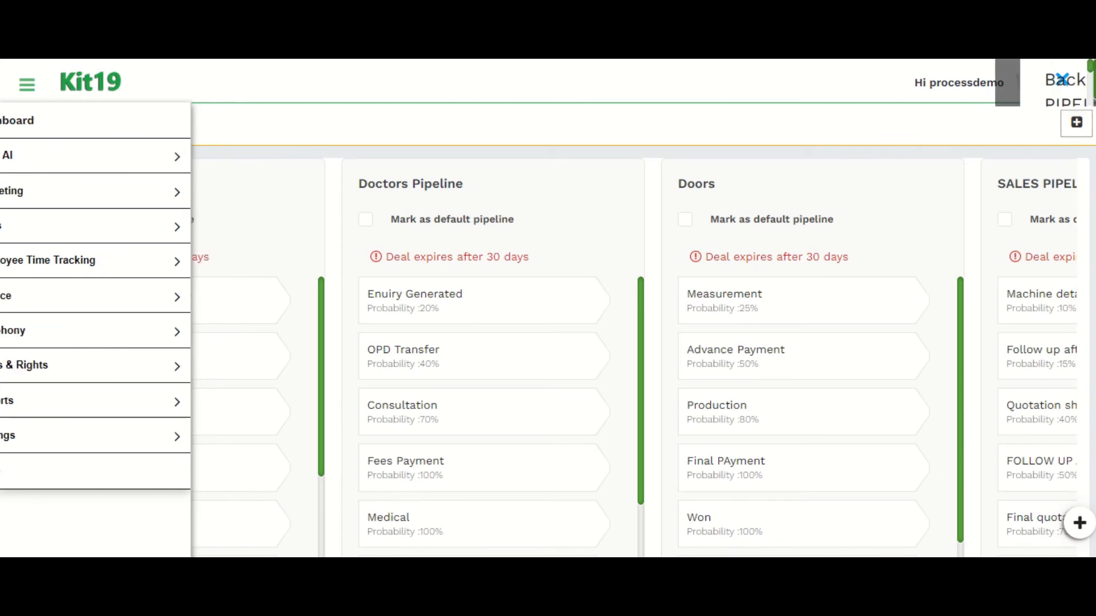
{"action": "scroll", "coordinate": [684, 308], "scroll_direction": "down", "scroll_amount": 1}
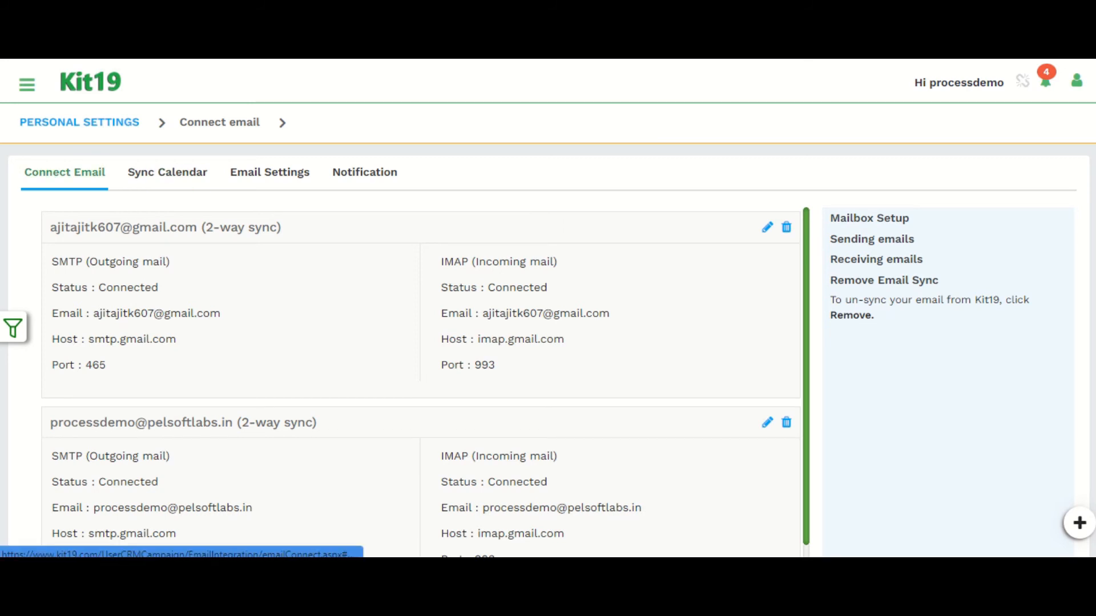
Step: Open the first connected Gmail account's SMTP settings for editing, then close the panel without changes
{"action": "scroll", "coordinate": [406, 382], "scroll_direction": "down", "scroll_amount": 1}
{"action": "scroll", "coordinate": [405, 383], "scroll_direction": "up", "scroll_amount": 1}
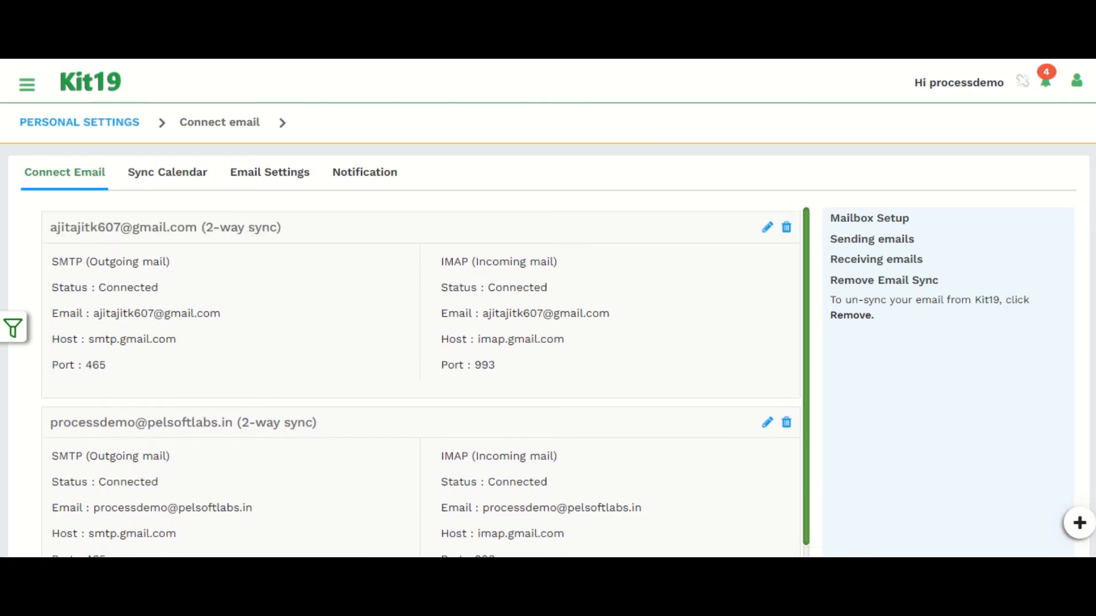
{"action": "left_click", "coordinate": [767, 227]}
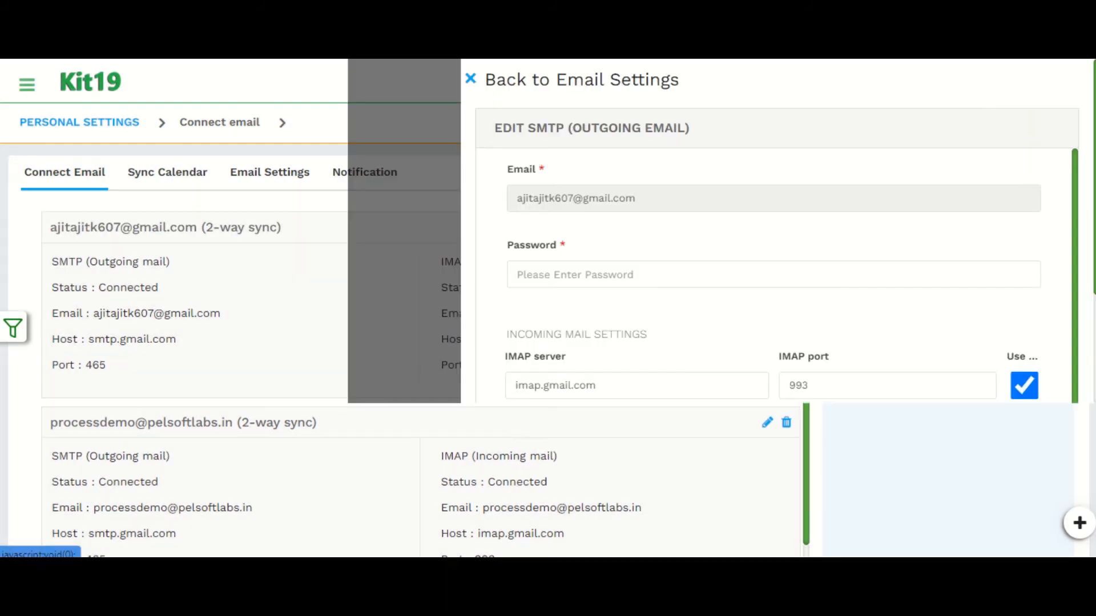
{"action": "scroll", "coordinate": [646, 332], "scroll_direction": "down", "scroll_amount": 1}
{"action": "scroll", "coordinate": [646, 332], "scroll_direction": "up", "scroll_amount": 1}
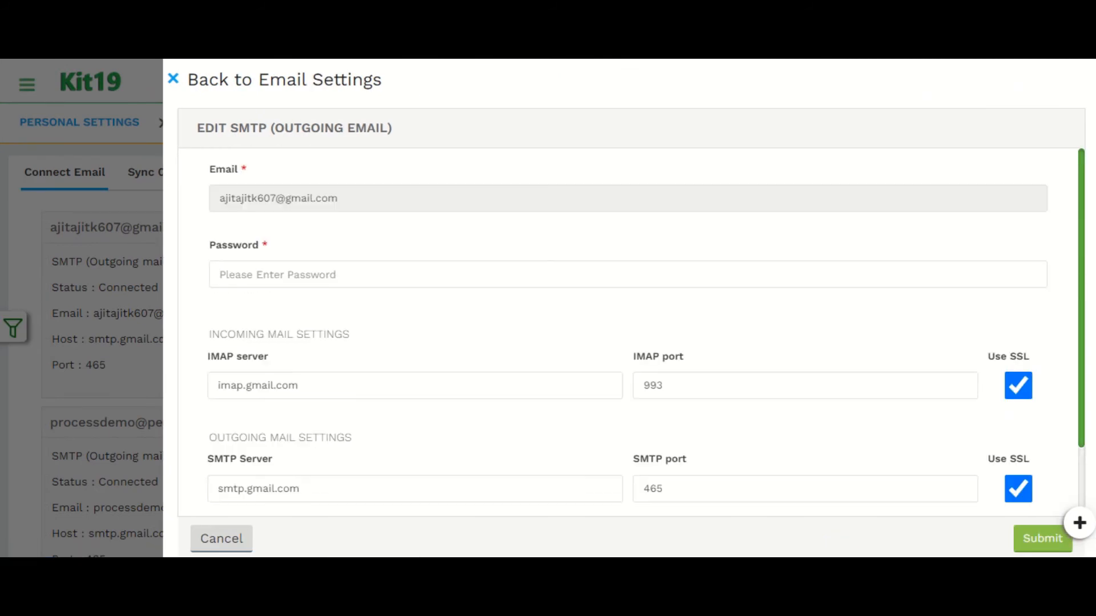
{"action": "left_click", "coordinate": [173, 80]}
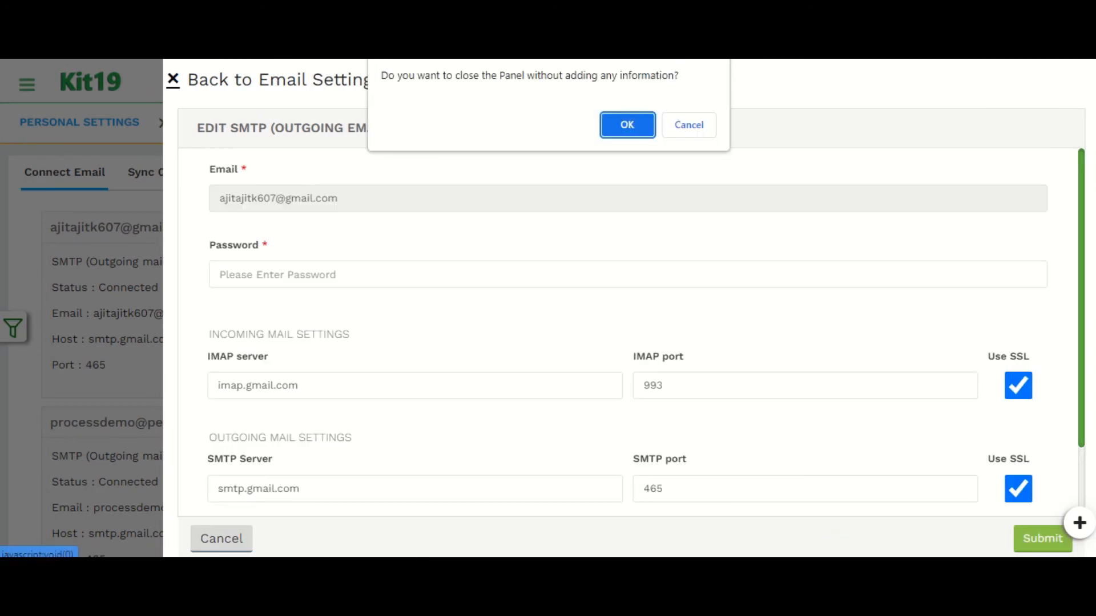
{"action": "left_click", "coordinate": [627, 125]}
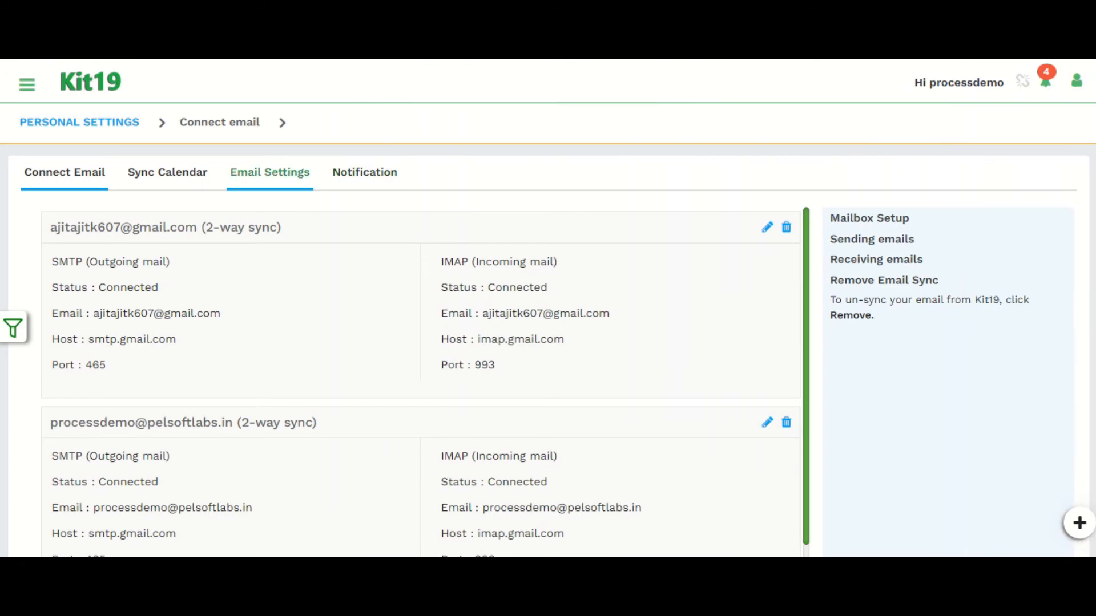
Step: Open the Sync Calendar tab and then the Email Settings tab
{"action": "left_click", "coordinate": [167, 173]}
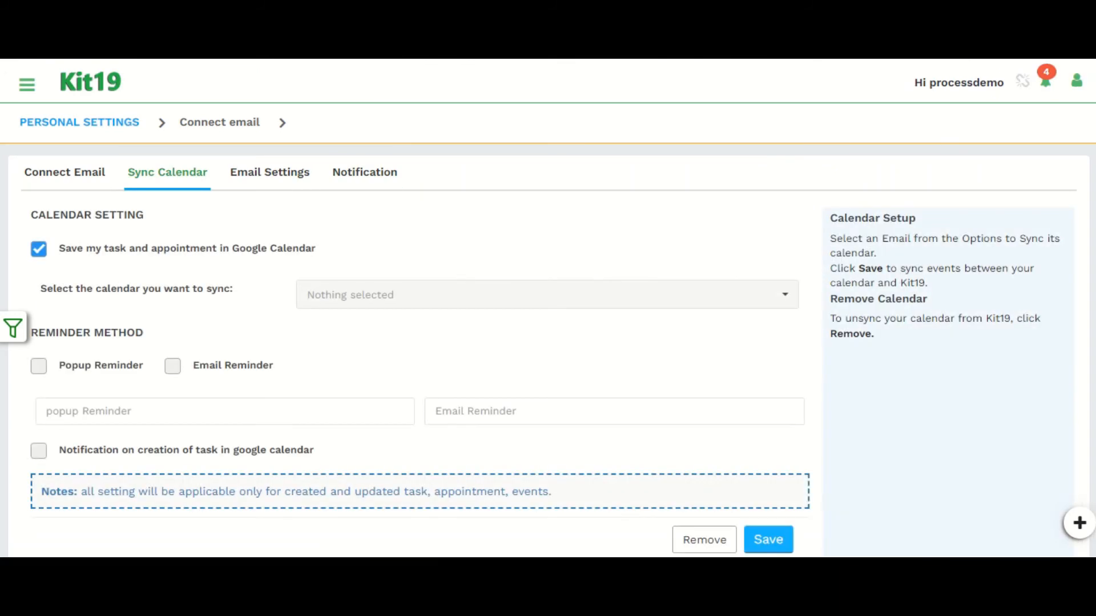
{"action": "left_click", "coordinate": [269, 172]}
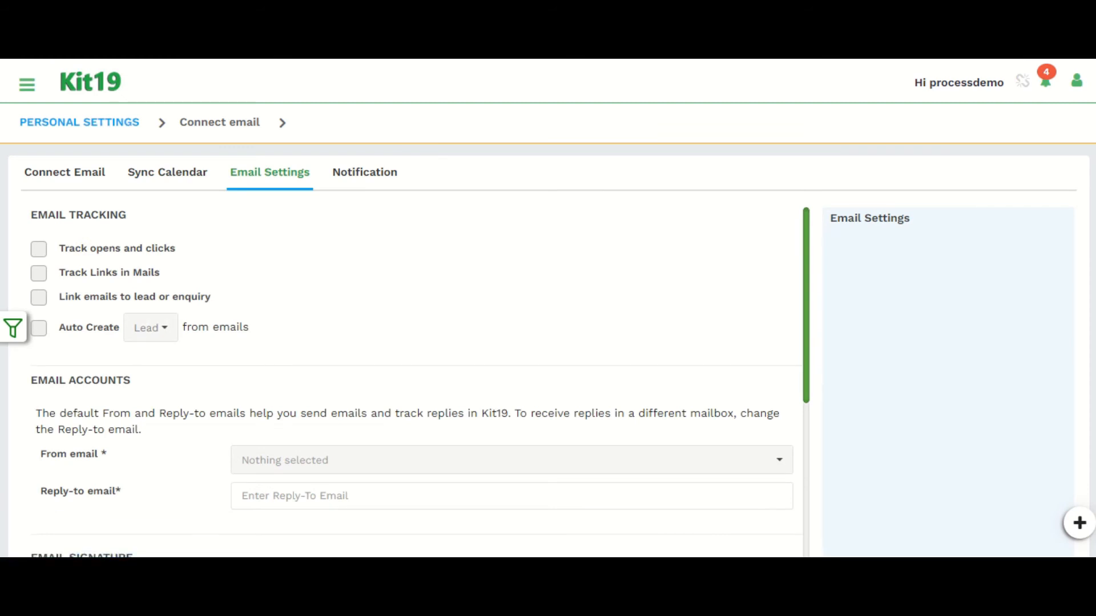
{"action": "left_click", "coordinate": [39, 250]}
{"action": "left_click", "coordinate": [39, 273]}
{"action": "left_click", "coordinate": [39, 298]}
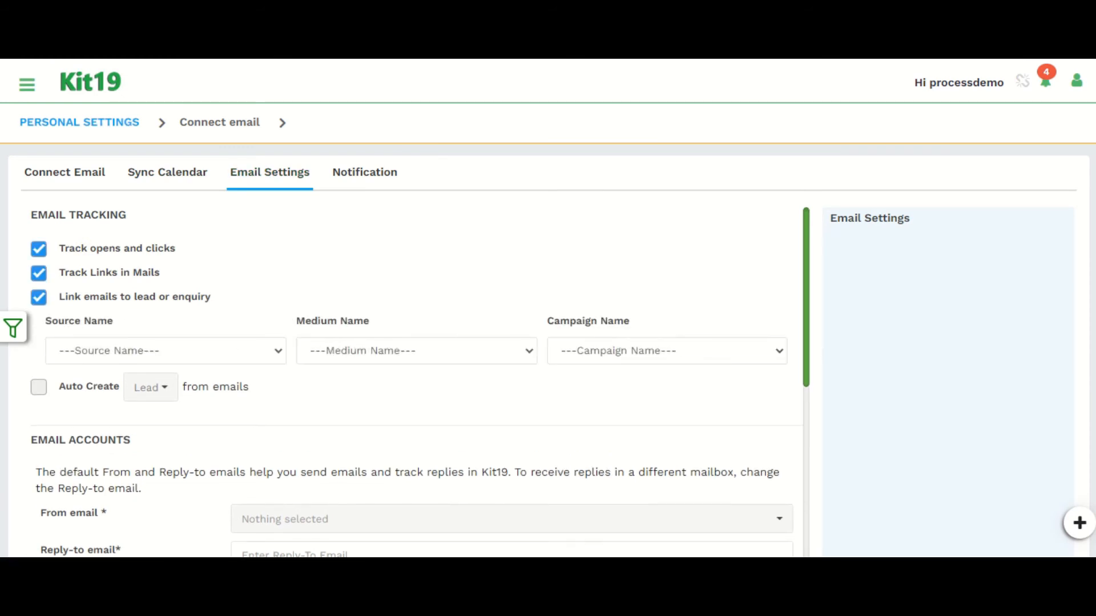
{"action": "left_click", "coordinate": [39, 297]}
{"action": "left_click", "coordinate": [38, 250]}
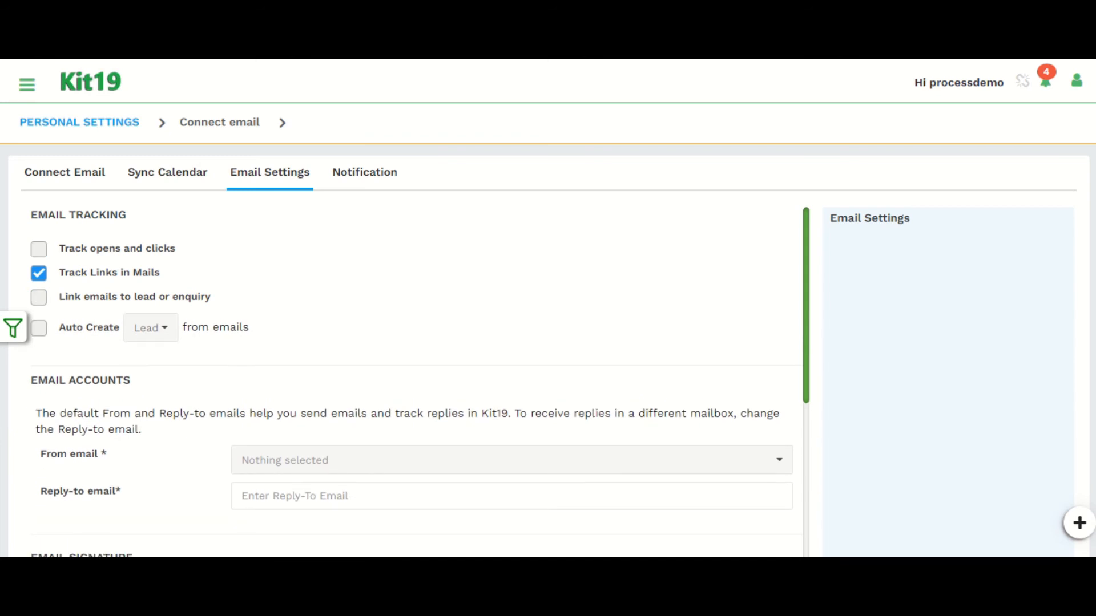
{"action": "left_click", "coordinate": [39, 273]}
Step: Enable Auto Create Lead from emails and scroll through the email accounts and signature settings
{"action": "left_click", "coordinate": [39, 328]}
{"action": "left_click", "coordinate": [150, 328]}
{"action": "left_click", "coordinate": [151, 328]}
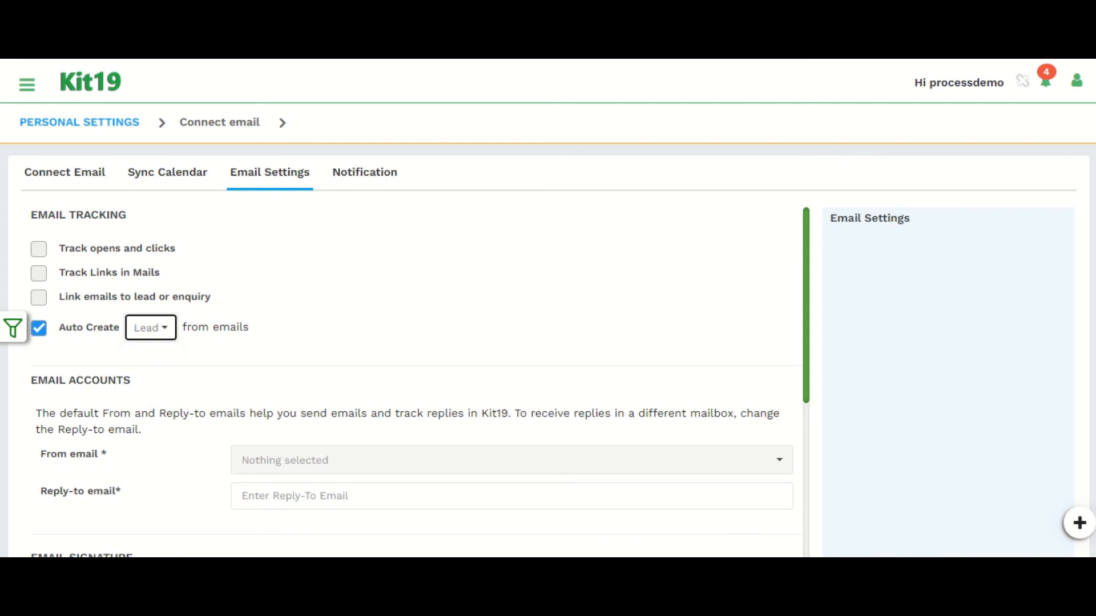
{"action": "scroll", "coordinate": [405, 371], "scroll_direction": "down", "scroll_amount": 3}
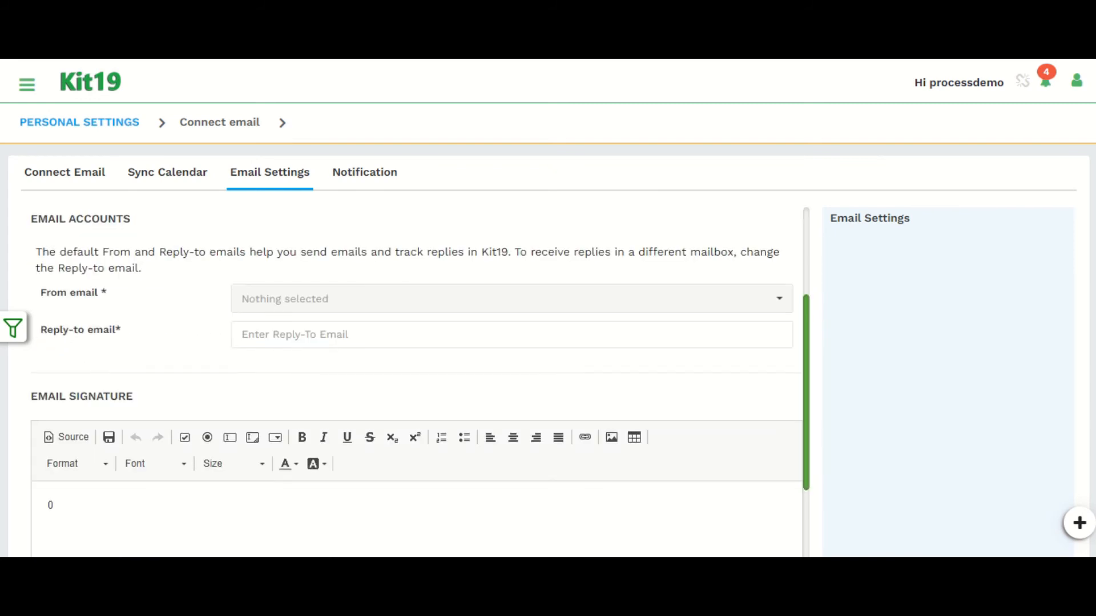
{"action": "scroll", "coordinate": [405, 371], "scroll_direction": "down", "scroll_amount": 3}
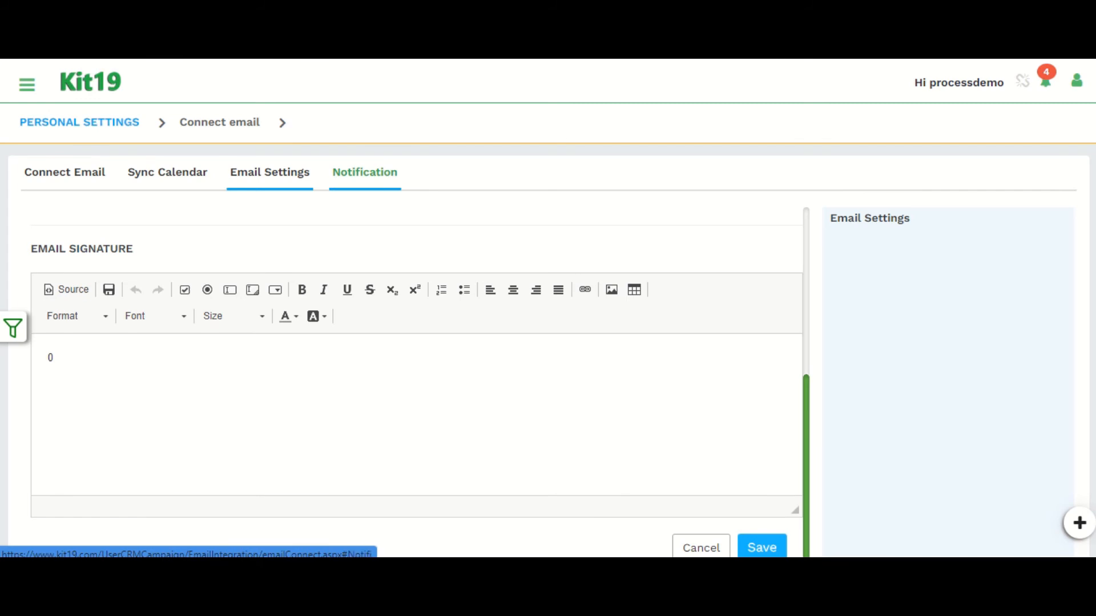
{"action": "scroll", "coordinate": [405, 371], "scroll_direction": "up", "scroll_amount": 5}
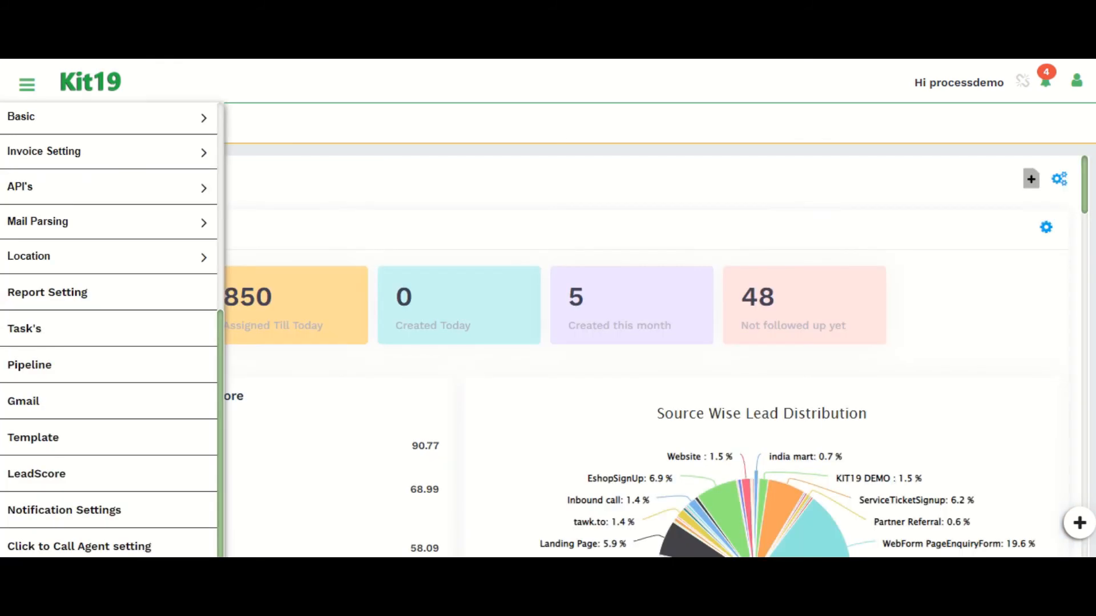
Step: Open the Template and LeadScore settings pages in new tabs
{"action": "right_click", "coordinate": [55, 293]}
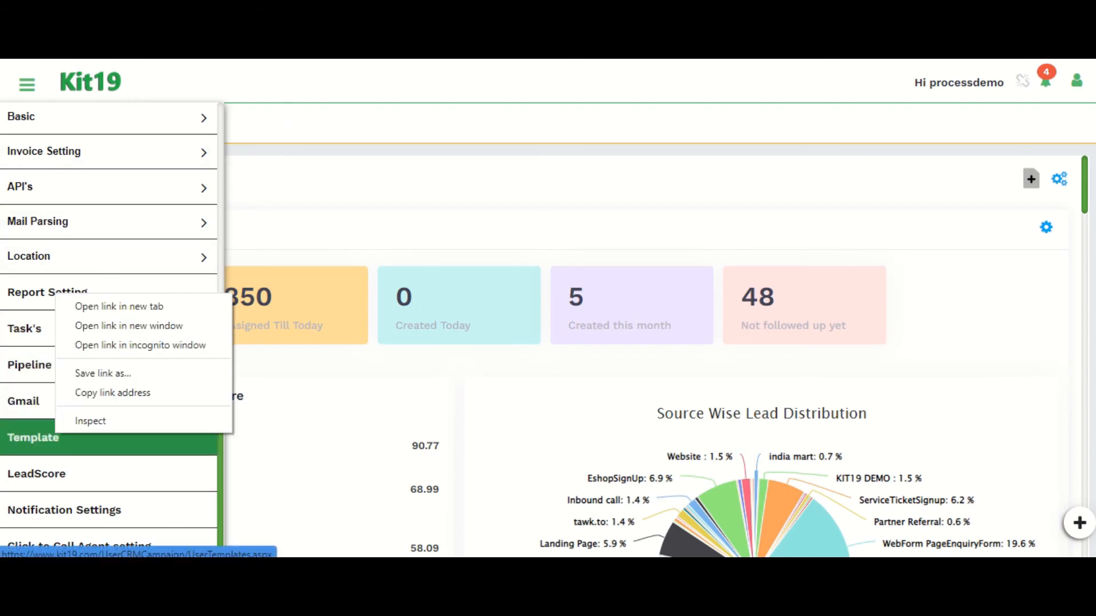
{"action": "left_click", "coordinate": [110, 305]}
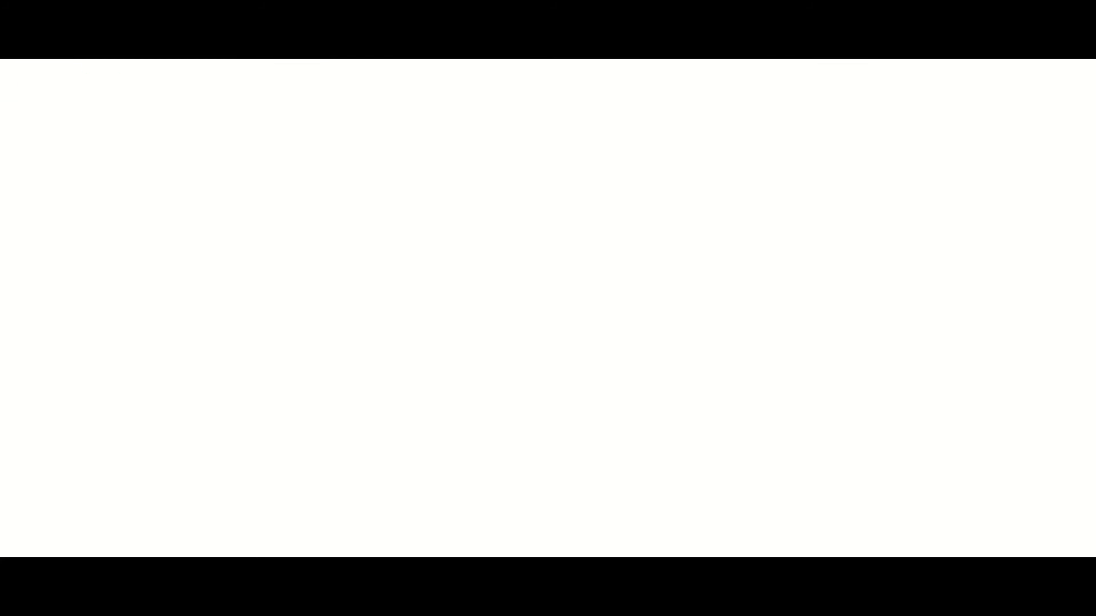
{"action": "scroll", "coordinate": [547, 354], "scroll_direction": "down", "scroll_amount": 4}
{"action": "scroll", "coordinate": [548, 354], "scroll_direction": "up", "scroll_amount": 4}
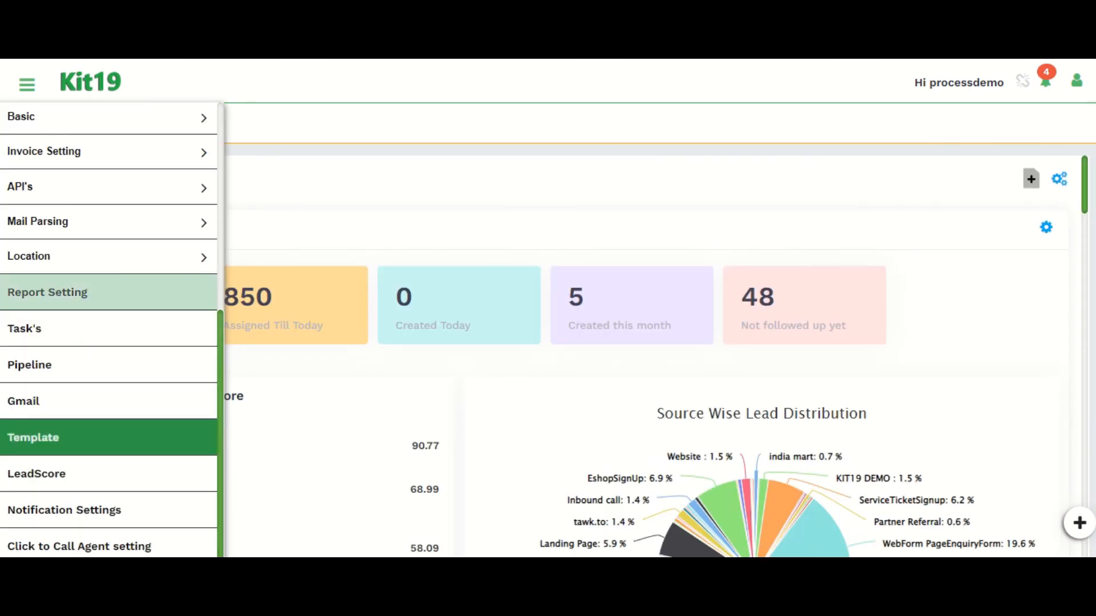
{"action": "right_click", "coordinate": [71, 471]}
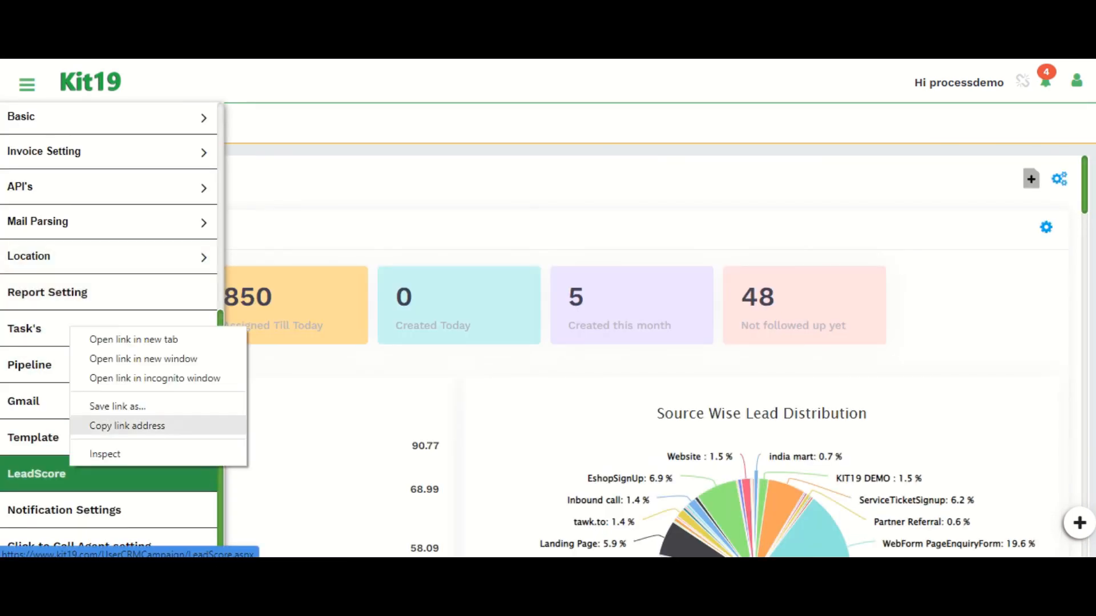
{"action": "left_click", "coordinate": [114, 338]}
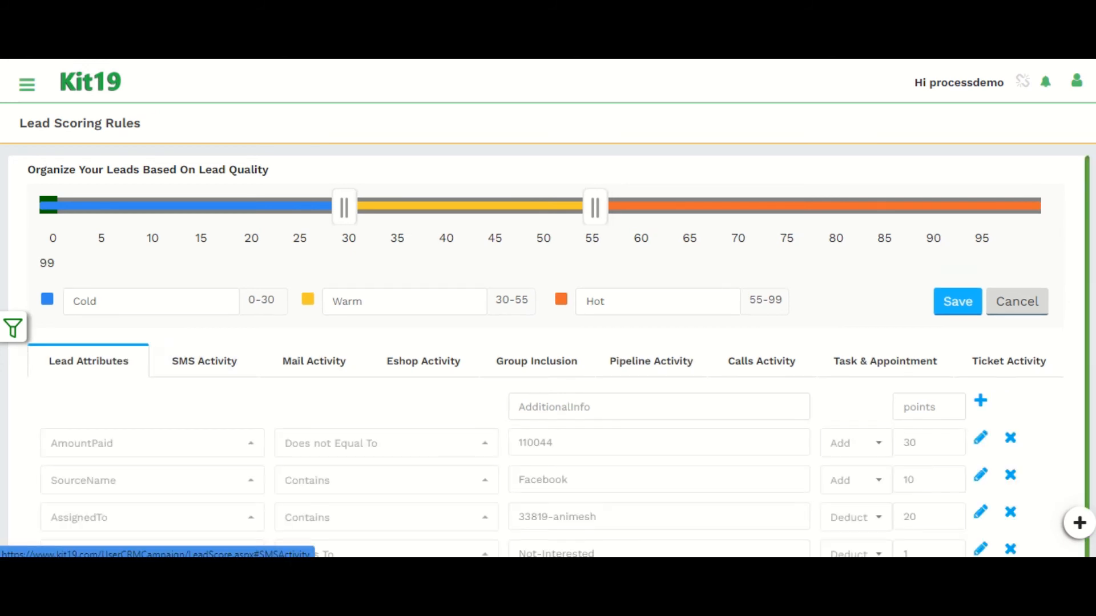
Step: Review the lead scoring rules and open the SMS Activity and Mail Activity tabs
{"action": "scroll", "coordinate": [548, 354], "scroll_direction": "down", "scroll_amount": 1}
{"action": "scroll", "coordinate": [548, 353], "scroll_direction": "up", "scroll_amount": 1}
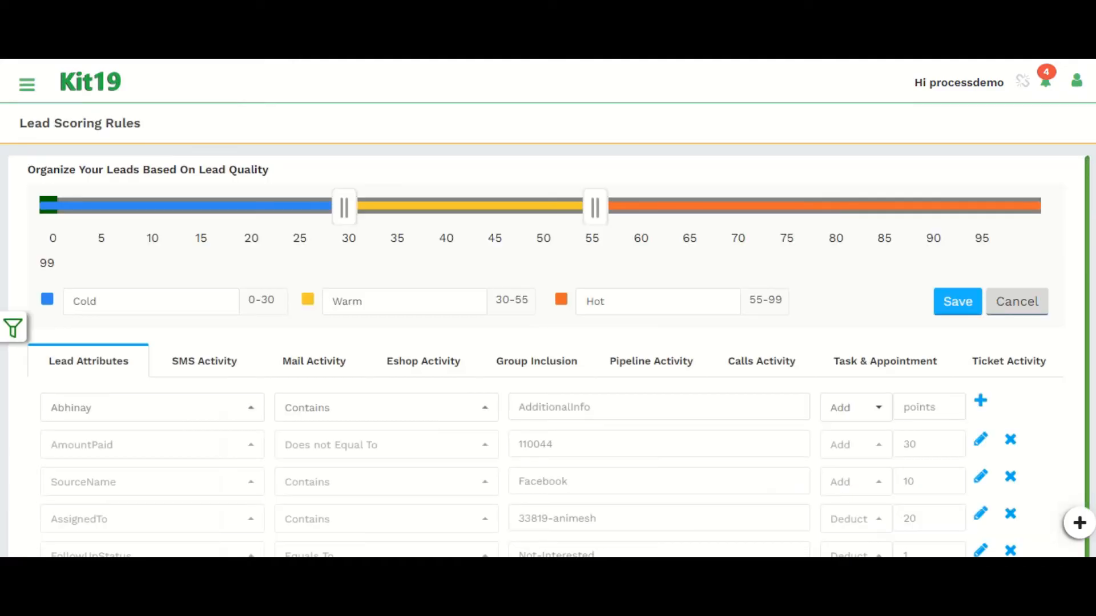
{"action": "scroll", "coordinate": [548, 366], "scroll_direction": "down", "scroll_amount": 2}
{"action": "scroll", "coordinate": [548, 365], "scroll_direction": "up", "scroll_amount": 1}
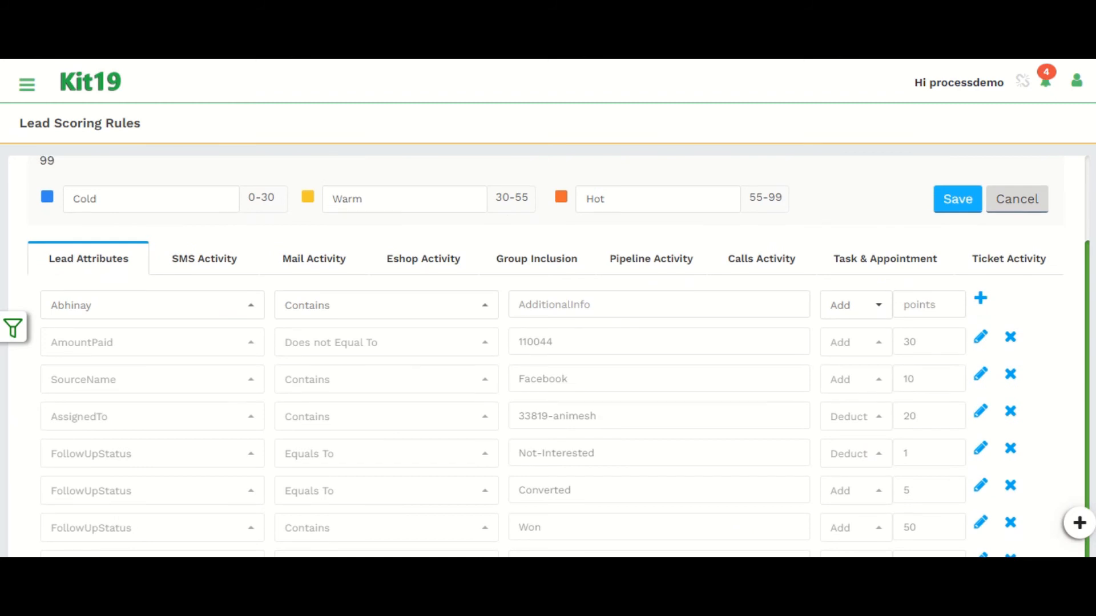
{"action": "scroll", "coordinate": [548, 365], "scroll_direction": "up", "scroll_amount": 1}
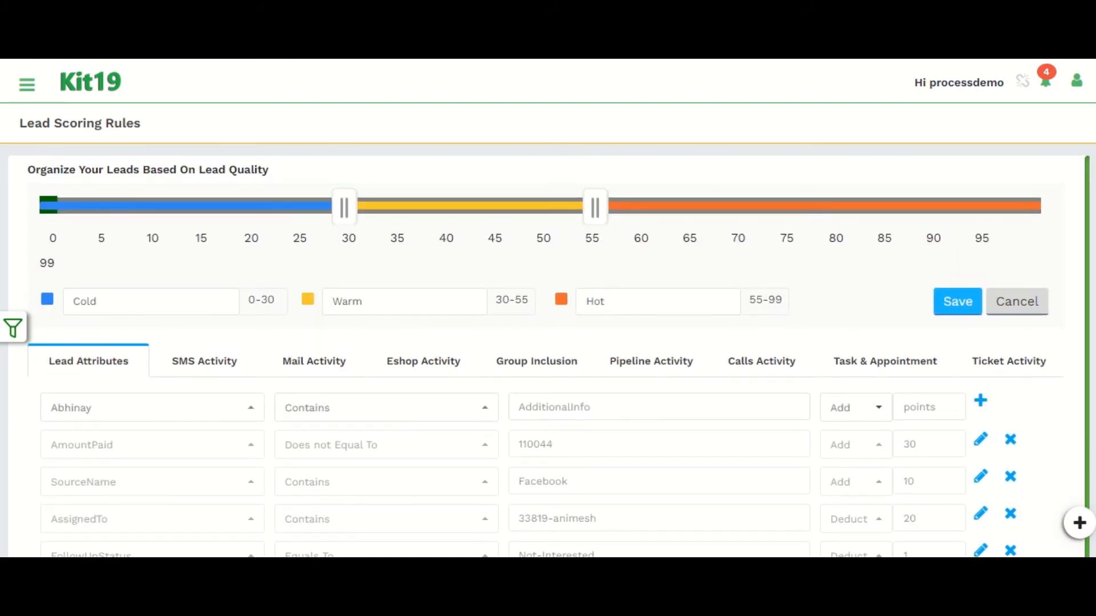
{"action": "left_click", "coordinate": [204, 361]}
{"action": "left_click", "coordinate": [315, 335]}
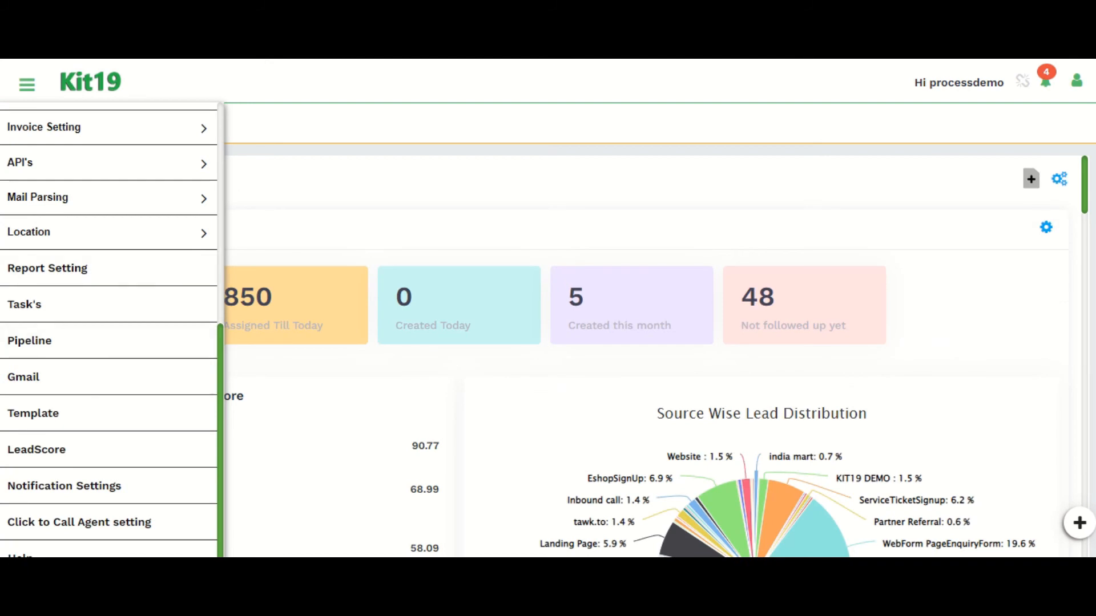
Step: Open Notification Settings and examine the events and the delivery modes of SMS sent to lead
{"action": "left_click", "coordinate": [64, 486]}
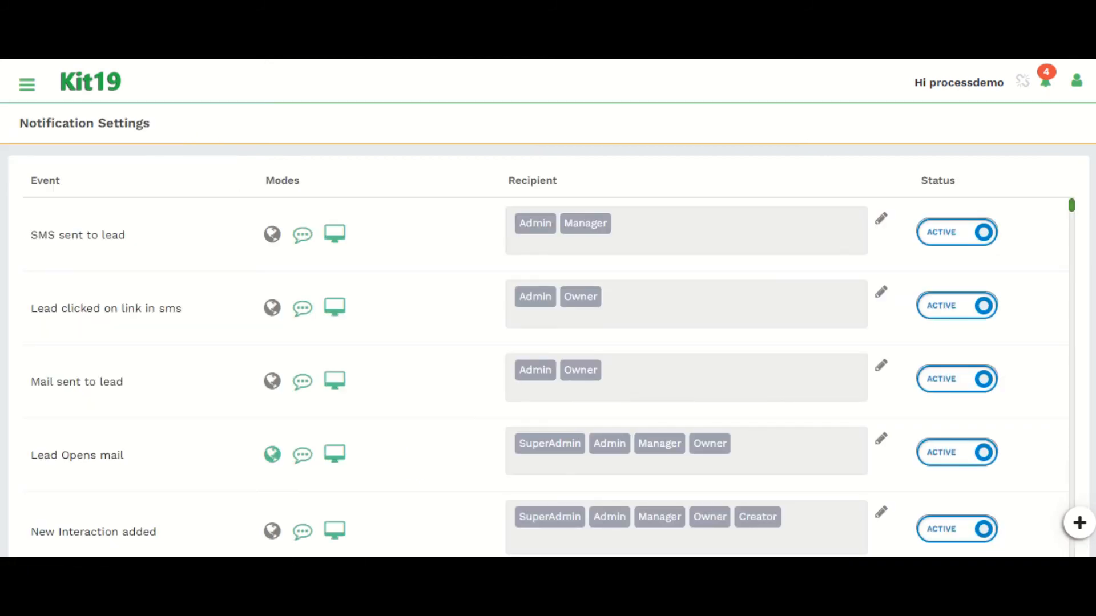
{"action": "scroll", "coordinate": [548, 377], "scroll_direction": "down", "scroll_amount": 2}
{"action": "scroll", "coordinate": [548, 376], "scroll_direction": "up", "scroll_amount": 2}
{"action": "mouse_move", "coordinate": [354, 234]}
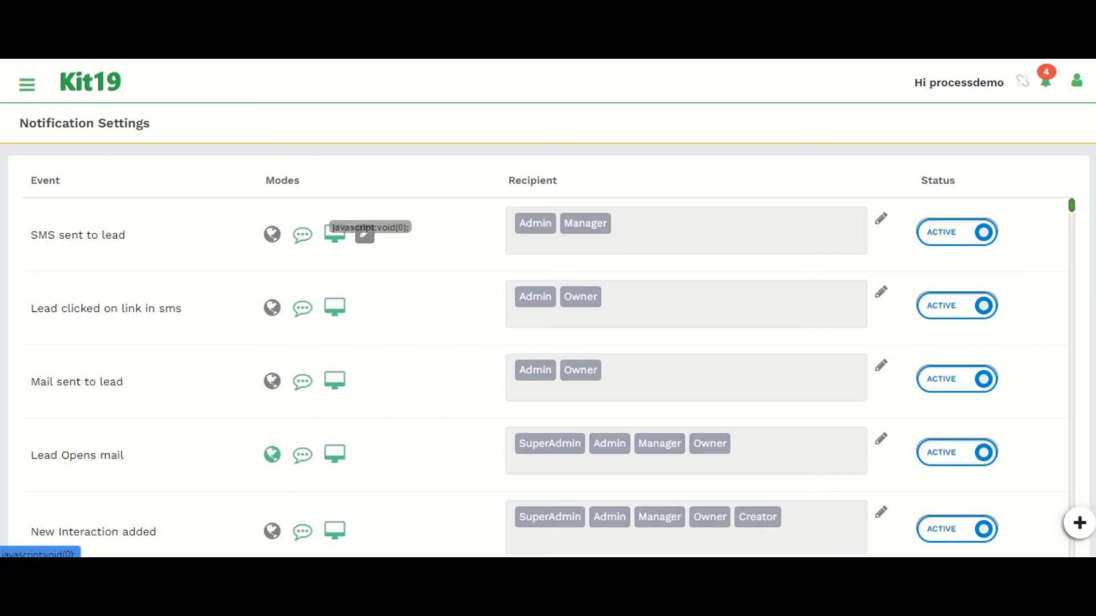
{"action": "triple_click", "coordinate": [78, 235]}
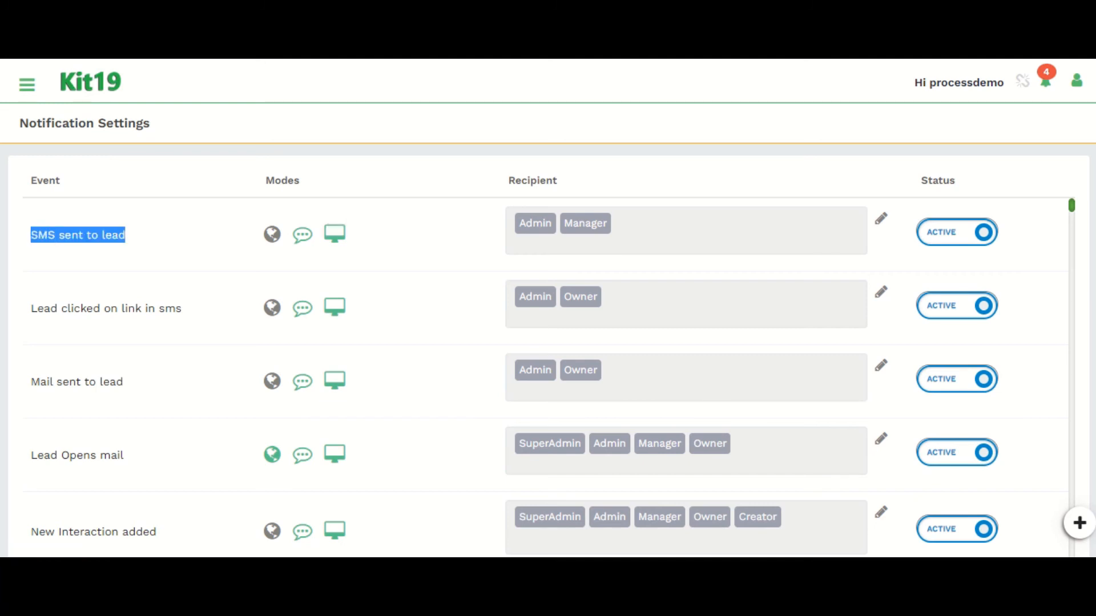
{"action": "left_click_drag", "start_coordinate": [31, 309], "coordinate": [164, 308]}
{"action": "left_click", "coordinate": [165, 309]}
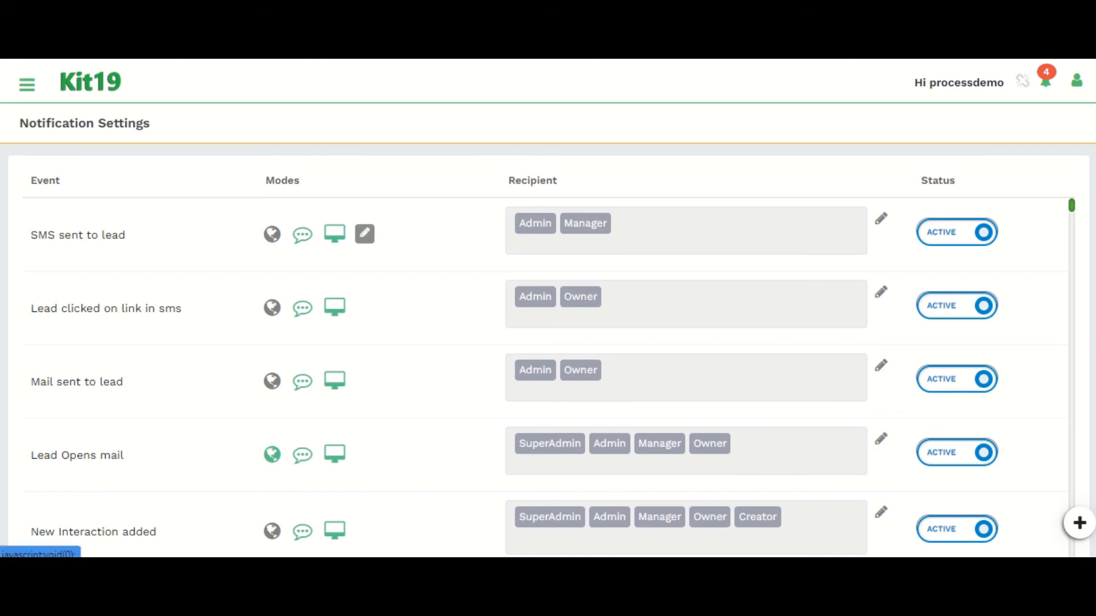
{"action": "left_click", "coordinate": [365, 234]}
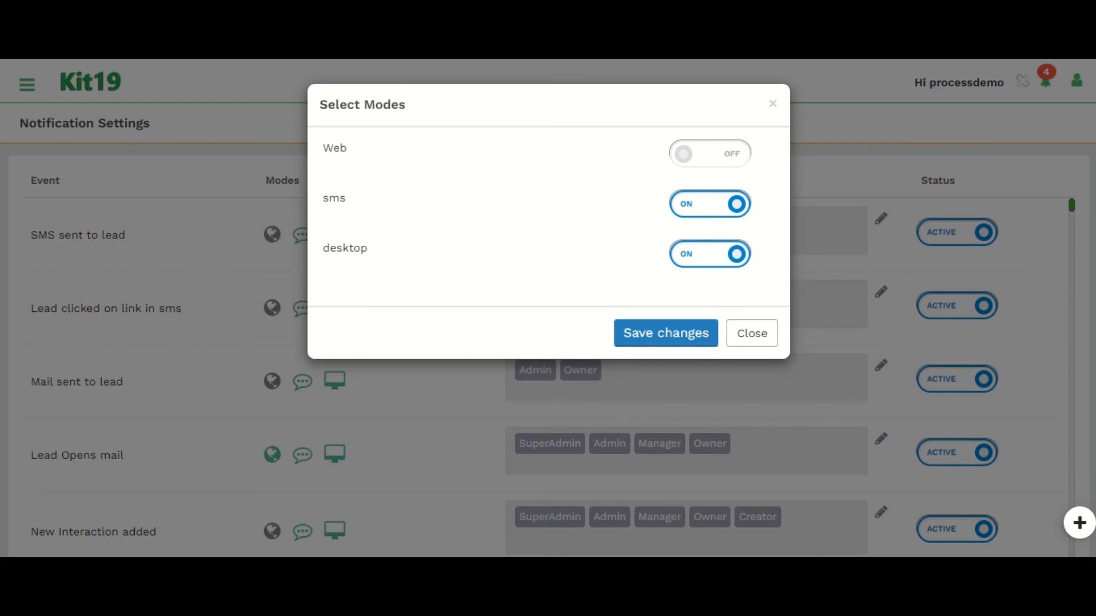
{"action": "left_click", "coordinate": [752, 333]}
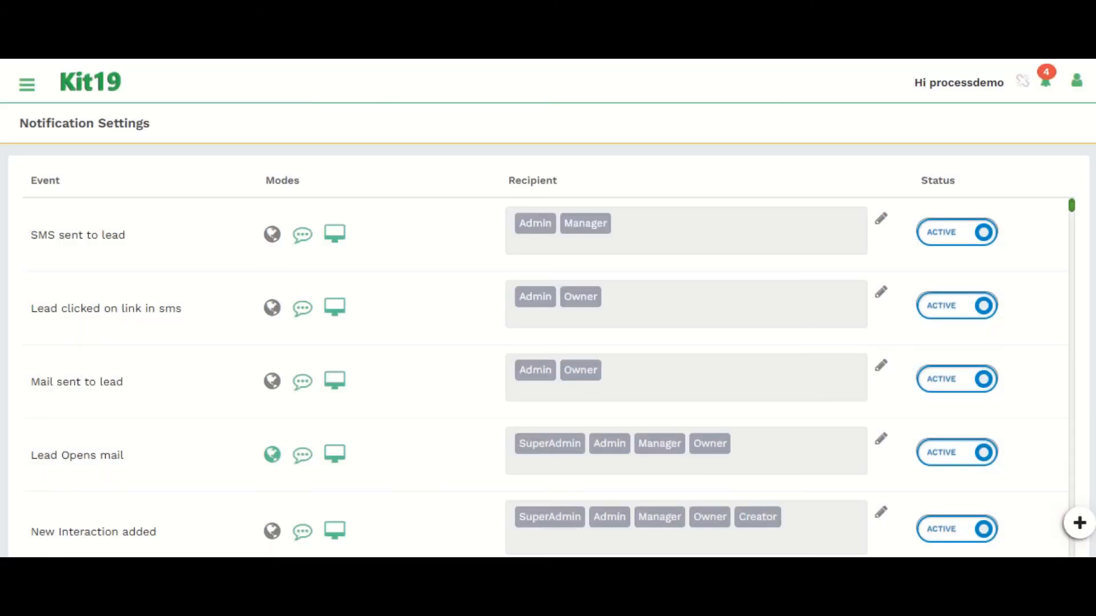
Step: Edit the recipients of SMS sent to lead and save them with Admin and Manager selected
{"action": "left_click", "coordinate": [880, 218]}
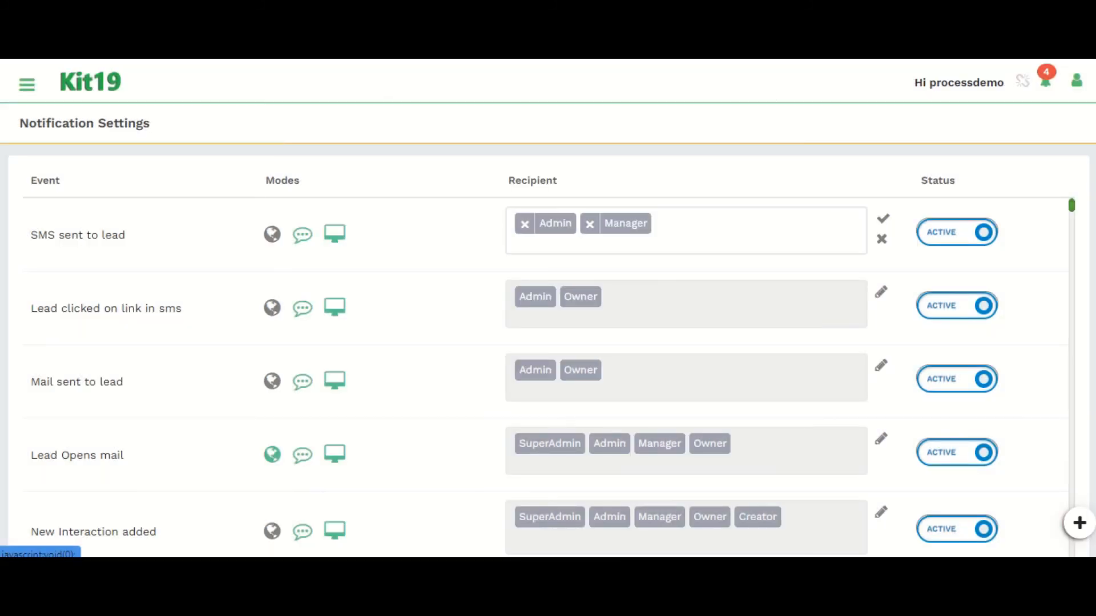
{"action": "left_click", "coordinate": [696, 232]}
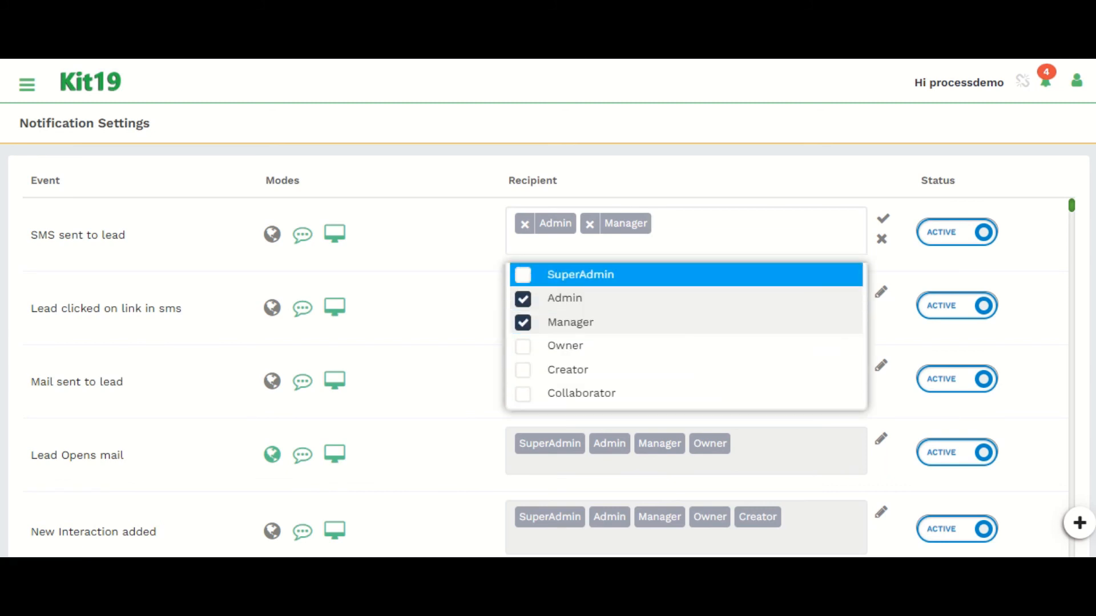
{"action": "left_click", "coordinate": [883, 219]}
{"action": "key", "text": "Return"}
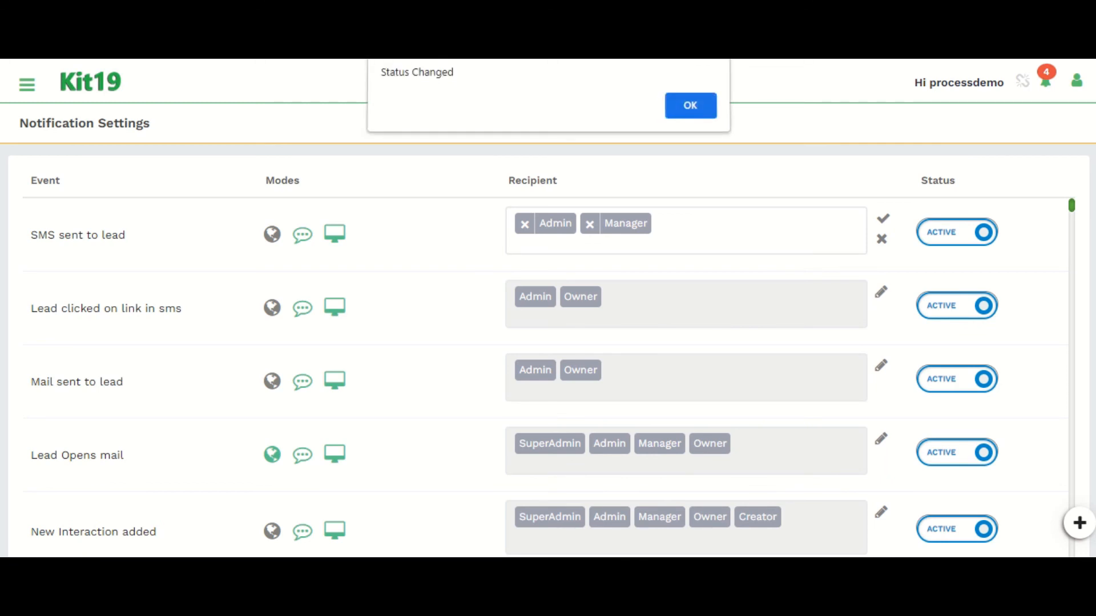
{"action": "key", "text": "Return"}
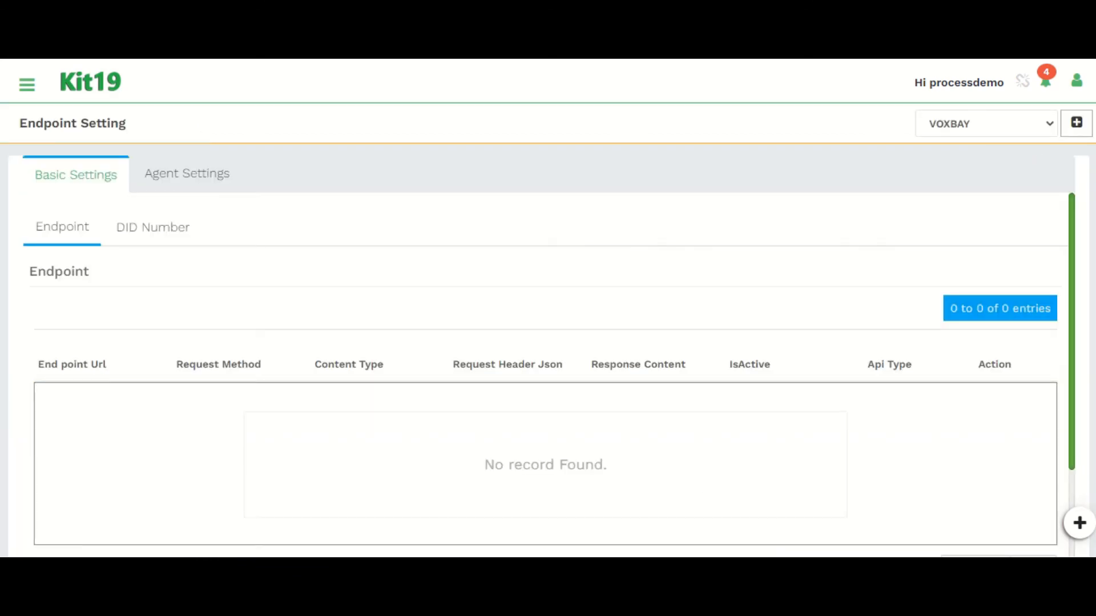
Step: Open the Agent Settings tab of the Endpoint Setting page and examine the agent columns
{"action": "left_click", "coordinate": [187, 173]}
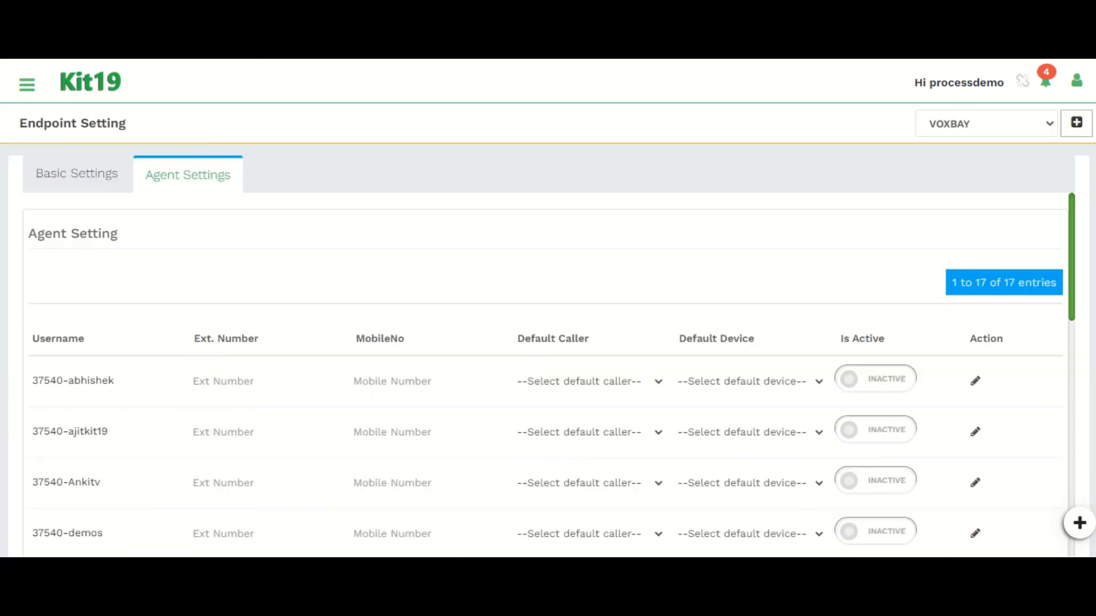
{"action": "triple_click", "coordinate": [226, 338]}
{"action": "left_click_drag", "start_coordinate": [226, 338], "coordinate": [271, 338]}
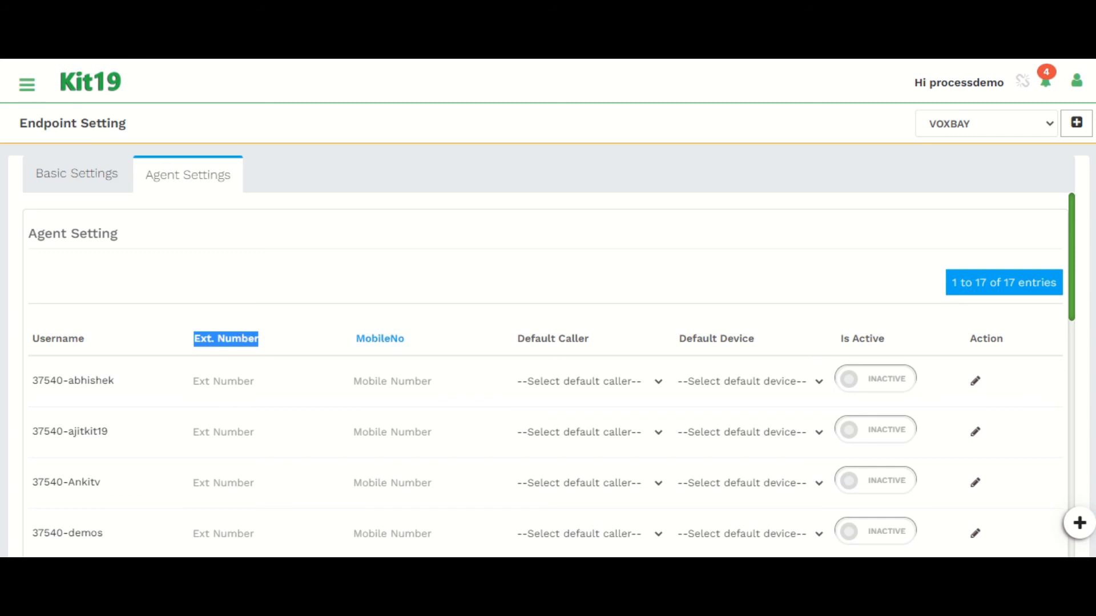
{"action": "double_click", "coordinate": [380, 339]}
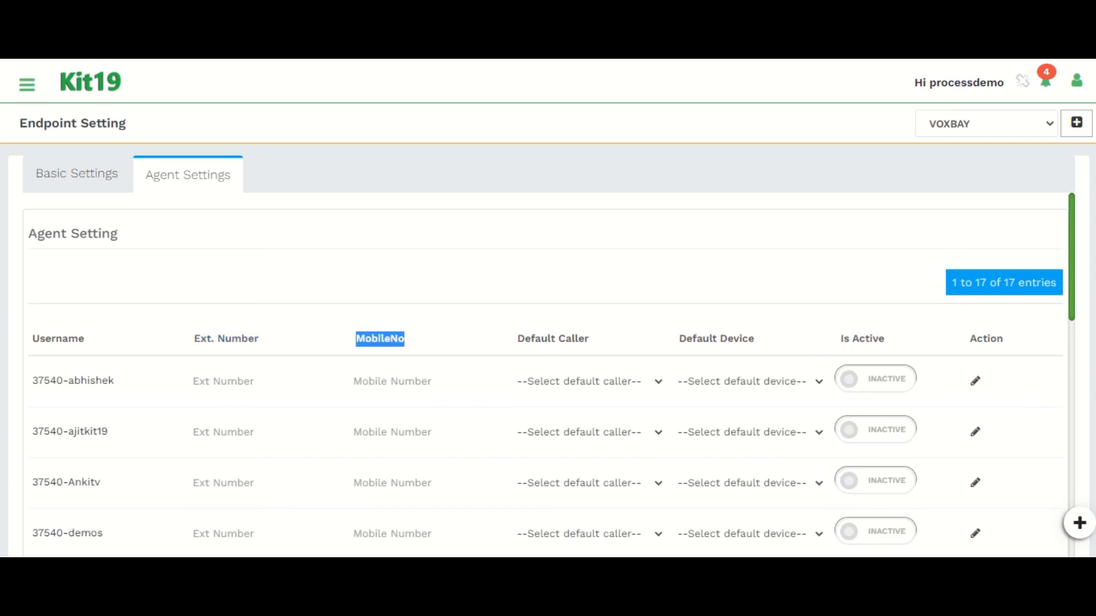
{"action": "left_click", "coordinate": [551, 339]}
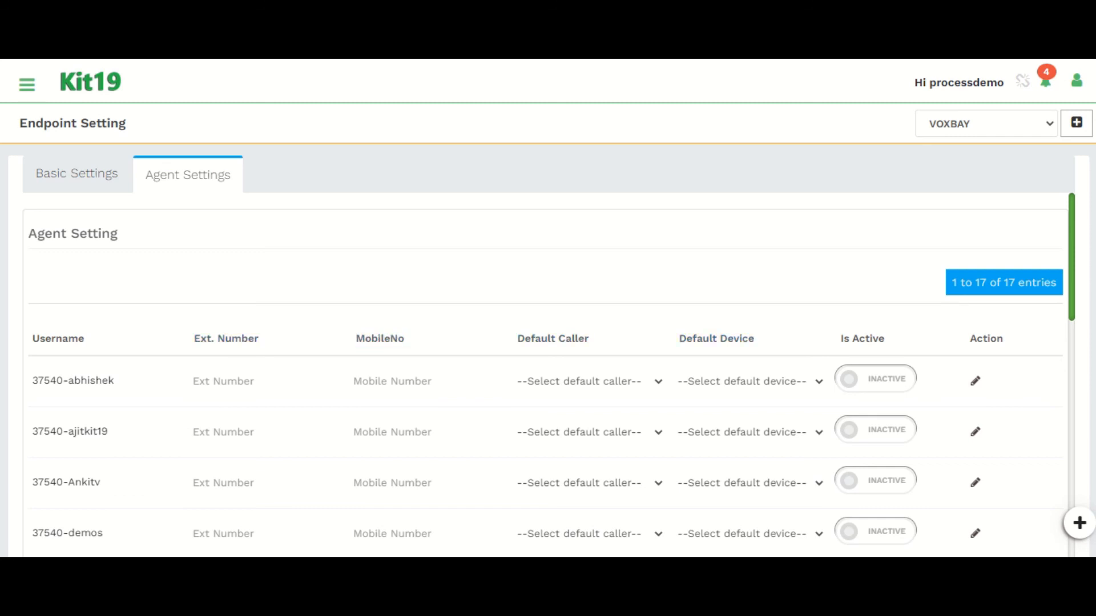
{"action": "scroll", "coordinate": [548, 377], "scroll_direction": "down", "scroll_amount": 4}
{"action": "scroll", "coordinate": [548, 377], "scroll_direction": "up", "scroll_amount": 4}
Step: Switch the telephony provider to CloudShope and open the new endpoint form, then close it without saving
{"action": "left_click", "coordinate": [986, 123]}
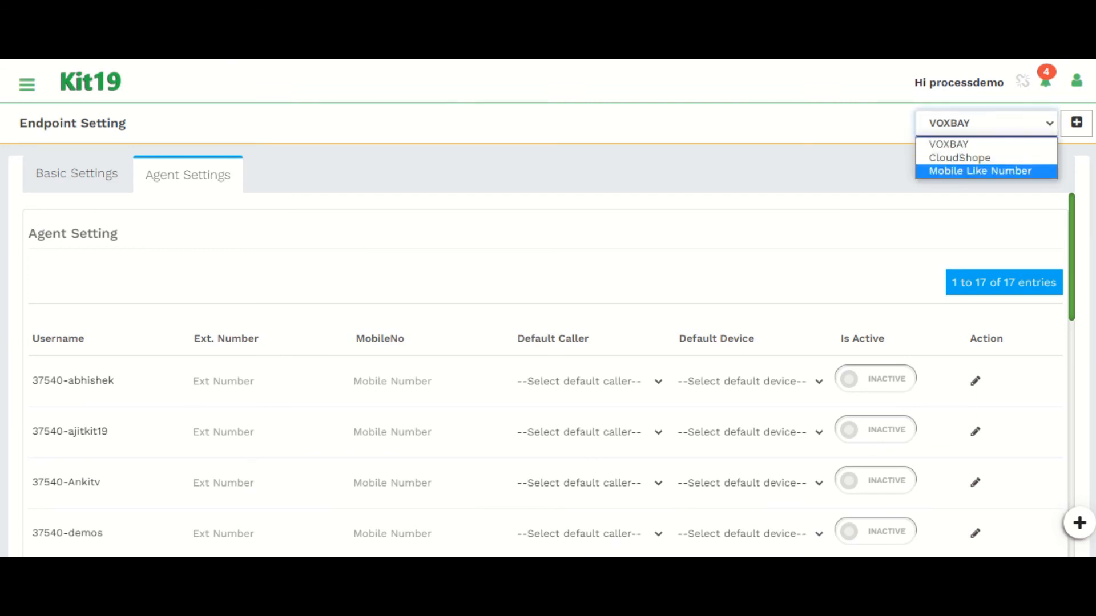
{"action": "left_click", "coordinate": [960, 158]}
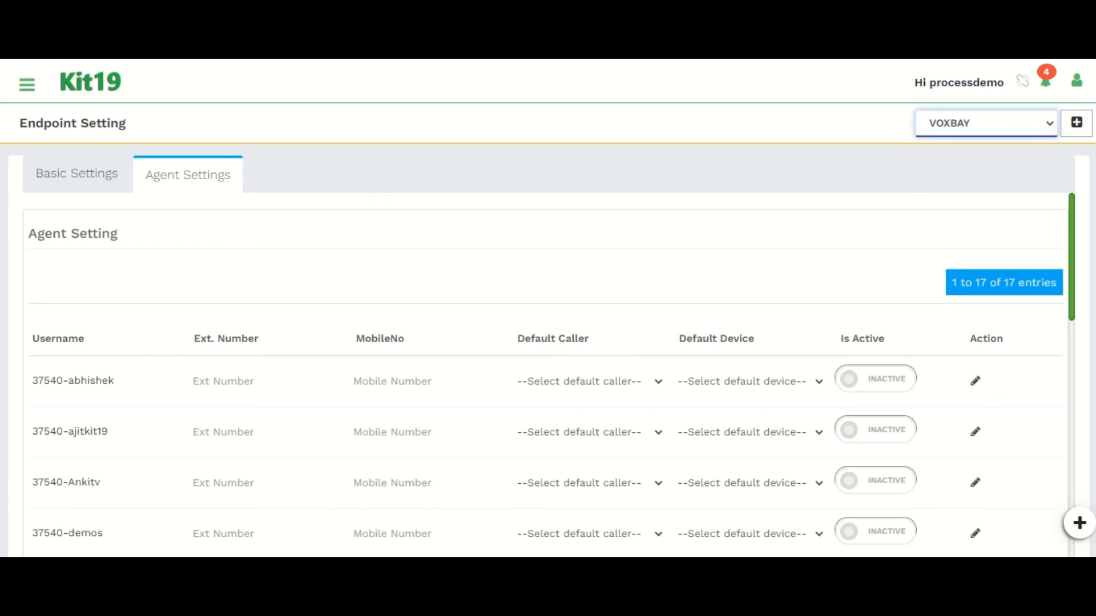
{"action": "left_click", "coordinate": [1076, 122]}
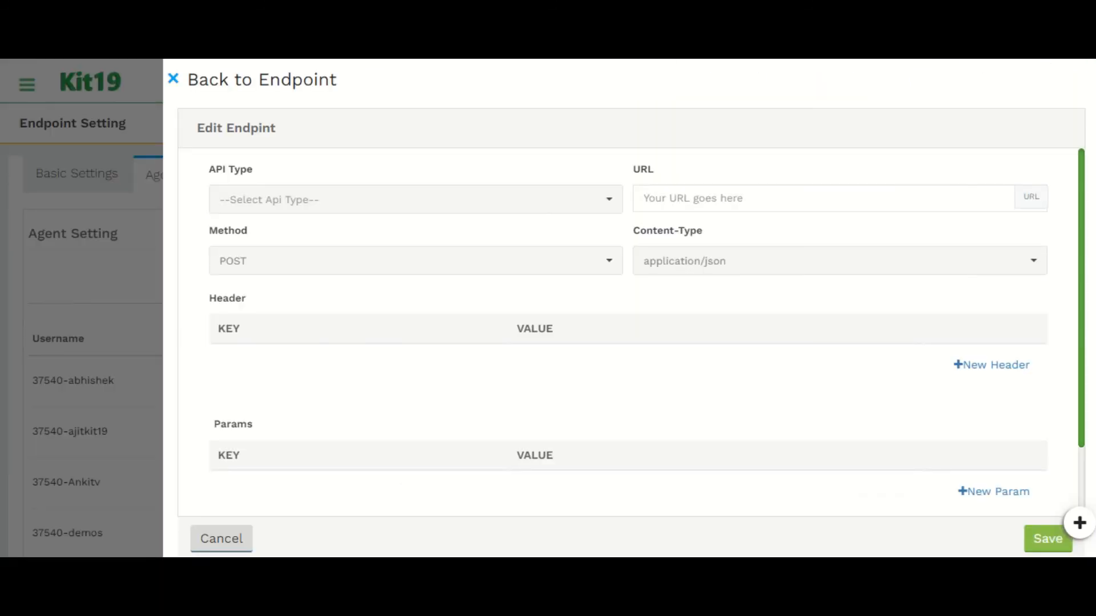
{"action": "scroll", "coordinate": [631, 332], "scroll_direction": "down", "scroll_amount": 2}
{"action": "scroll", "coordinate": [632, 332], "scroll_direction": "up", "scroll_amount": 2}
{"action": "left_click", "coordinate": [173, 78]}
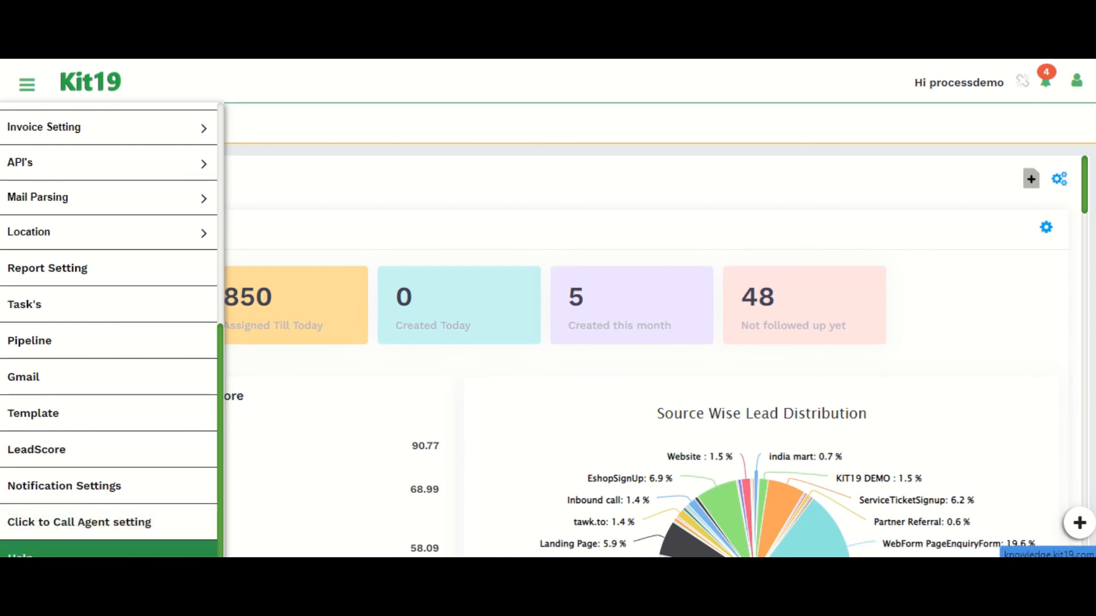
Step: Open Help and browse the knowledge base articles
{"action": "left_click", "coordinate": [35, 551]}
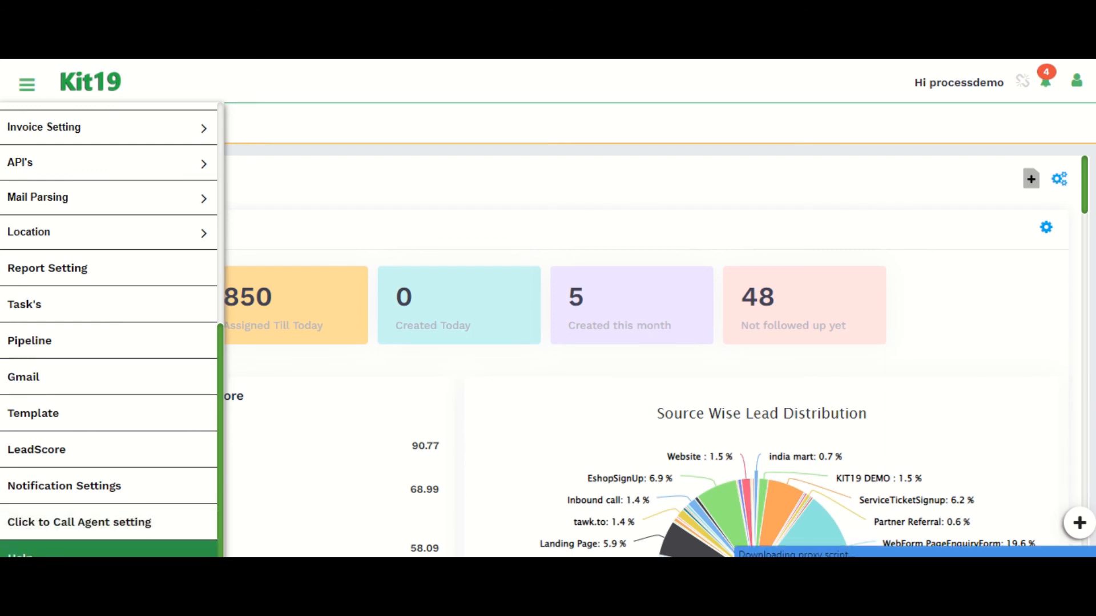
{"action": "scroll", "coordinate": [297, 425], "scroll_direction": "down", "scroll_amount": 12}
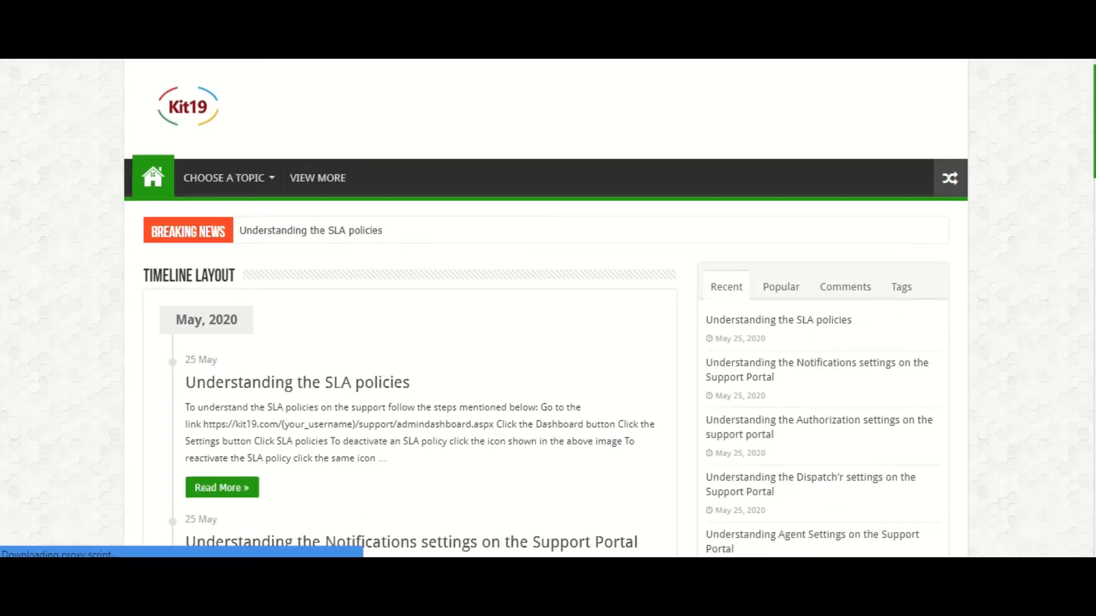
{"action": "scroll", "coordinate": [297, 425], "scroll_direction": "up", "scroll_amount": 9}
{"action": "scroll", "coordinate": [297, 425], "scroll_direction": "up", "scroll_amount": 4}
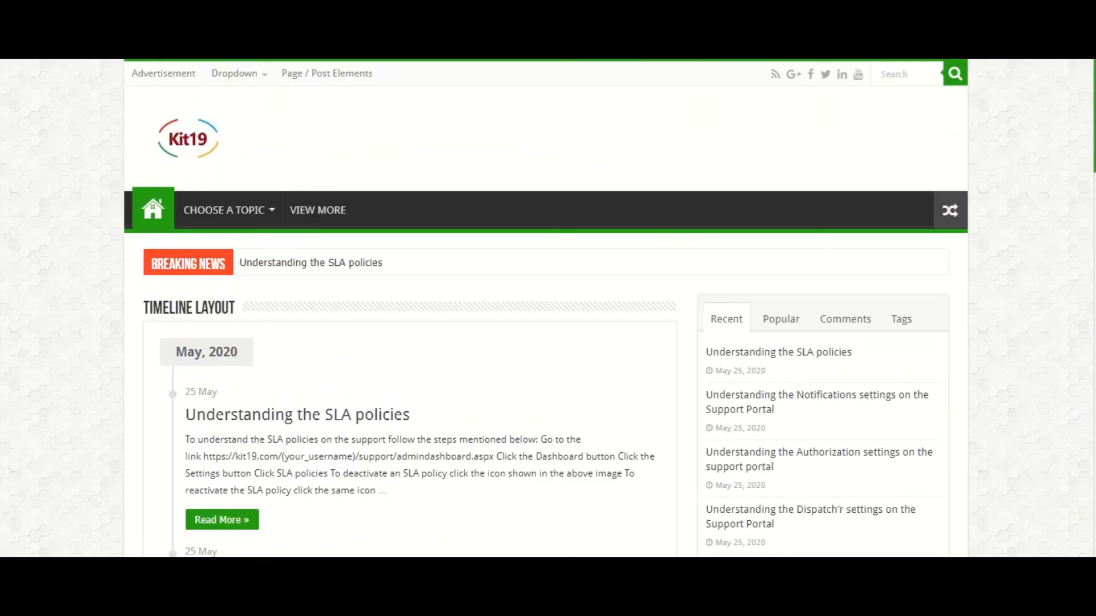
{"action": "scroll", "coordinate": [297, 424], "scroll_direction": "down", "scroll_amount": 14}
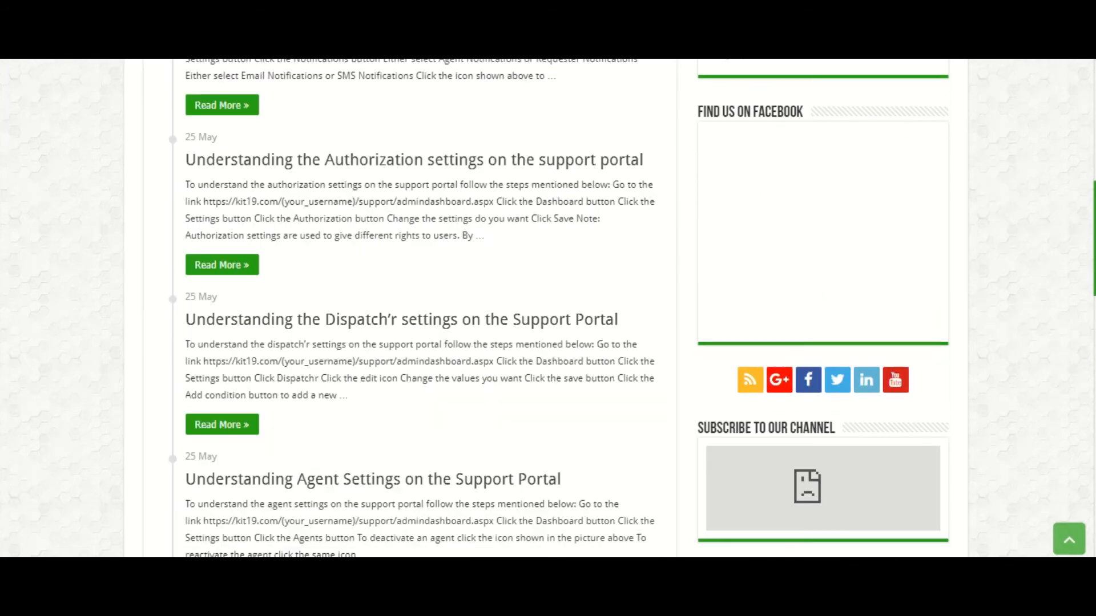
{"action": "scroll", "coordinate": [297, 424], "scroll_direction": "down", "scroll_amount": 16}
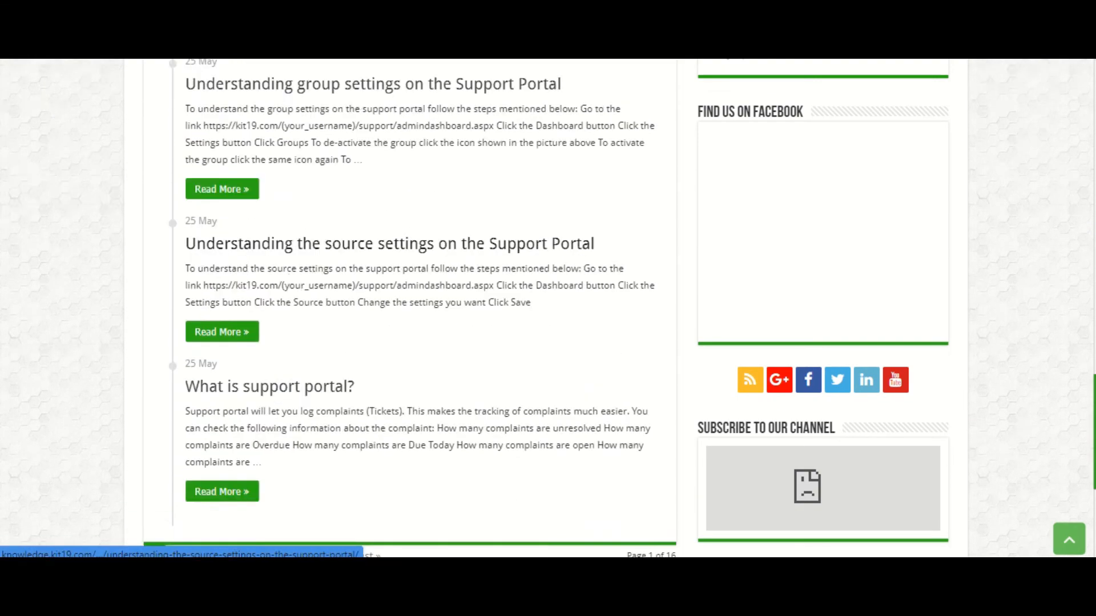
{"action": "scroll", "coordinate": [297, 424], "scroll_direction": "up", "scroll_amount": 20}
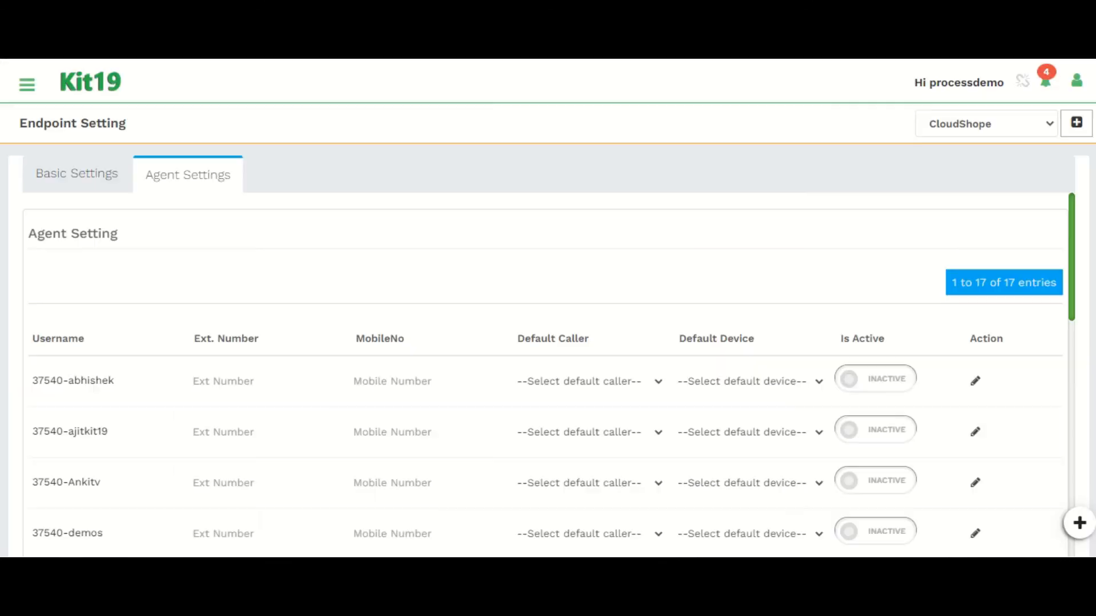
Step: Go to the Dashboard and examine the lead statistics, top scored leads and source distribution
{"action": "left_click", "coordinate": [27, 84]}
{"action": "left_click", "coordinate": [37, 121]}
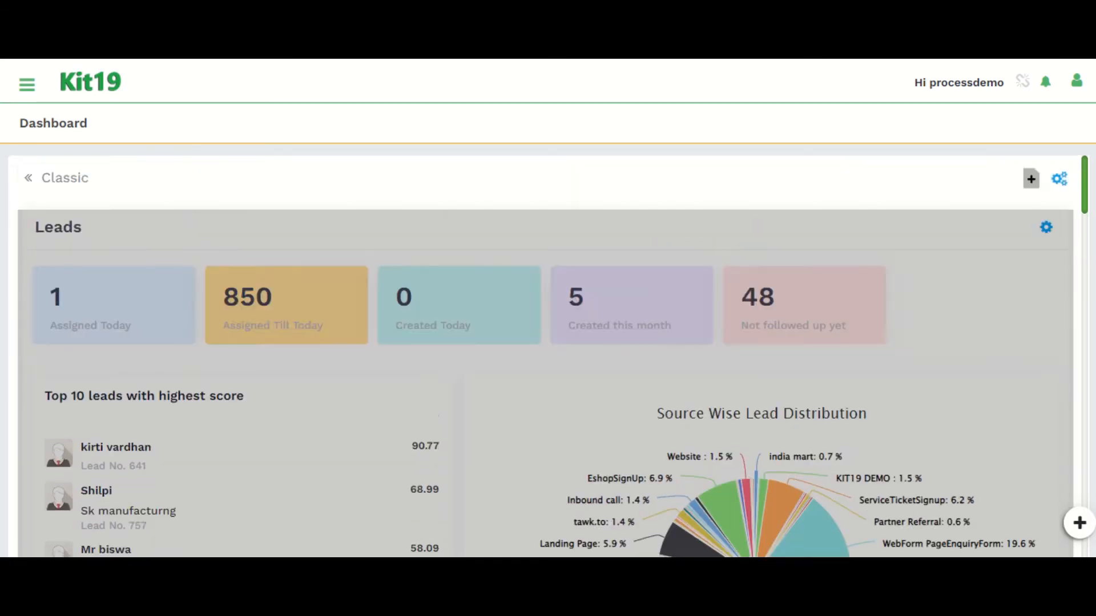
{"action": "scroll", "coordinate": [545, 357], "scroll_direction": "down", "scroll_amount": 10}
{"action": "scroll", "coordinate": [245, 292], "scroll_direction": "down", "scroll_amount": 2}
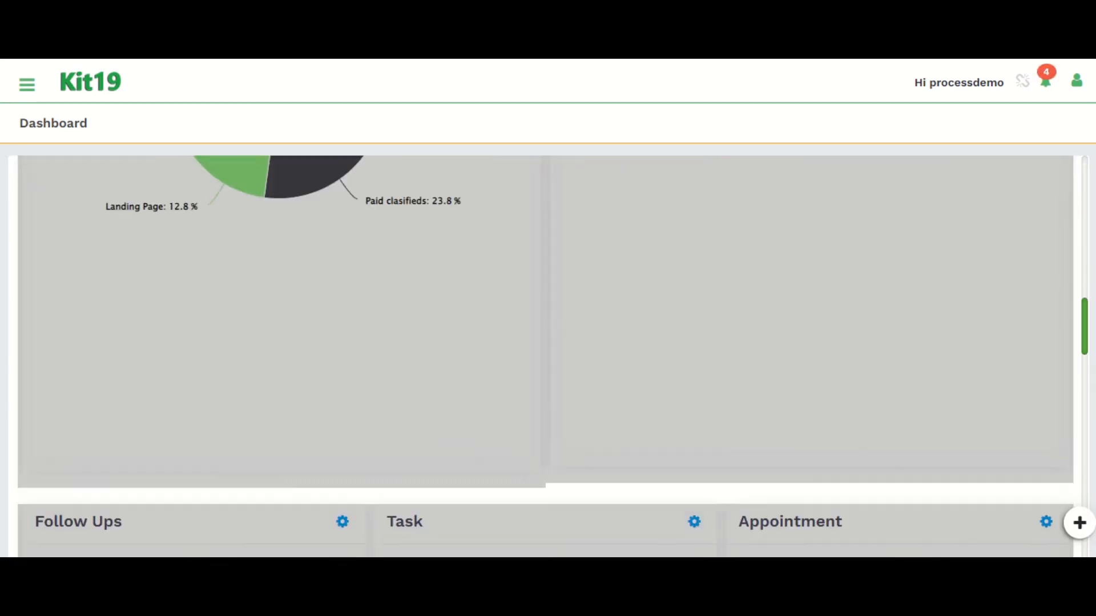
{"action": "scroll", "coordinate": [245, 291], "scroll_direction": "up", "scroll_amount": 9}
{"action": "scroll", "coordinate": [548, 356], "scroll_direction": "up", "scroll_amount": 8}
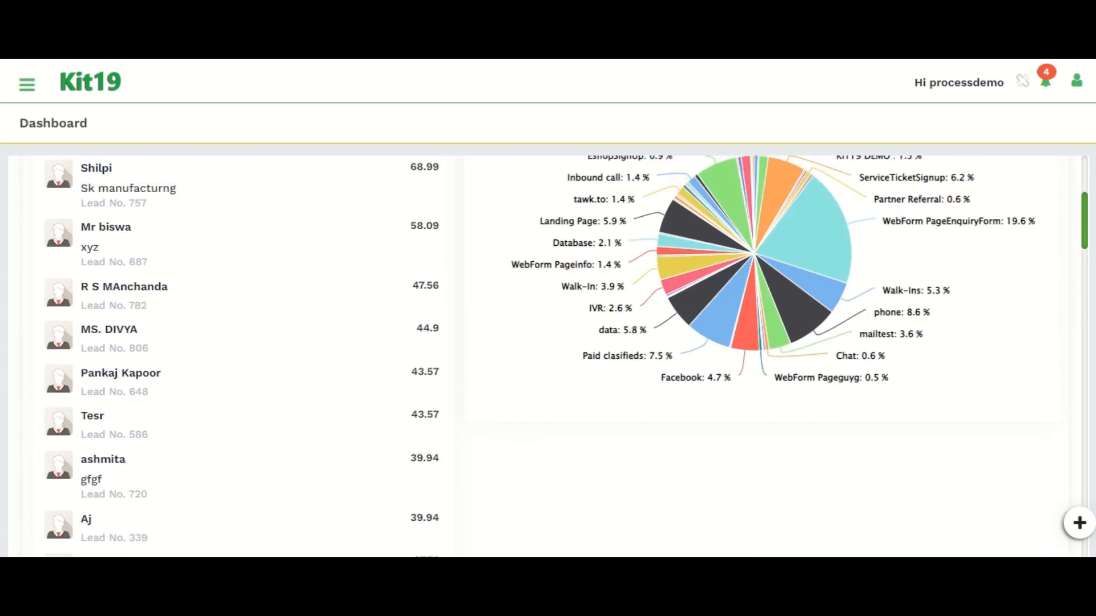
{"action": "scroll", "coordinate": [545, 356], "scroll_direction": "down", "scroll_amount": 3}
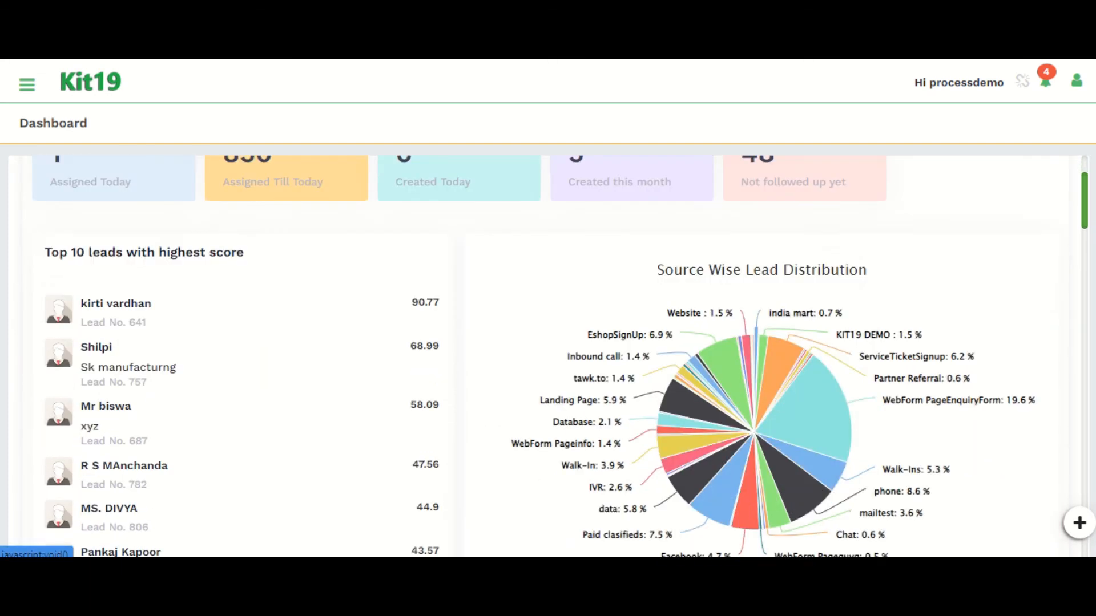
{"action": "scroll", "coordinate": [545, 357], "scroll_direction": "up", "scroll_amount": 3}
{"action": "left_click", "coordinate": [26, 84]}
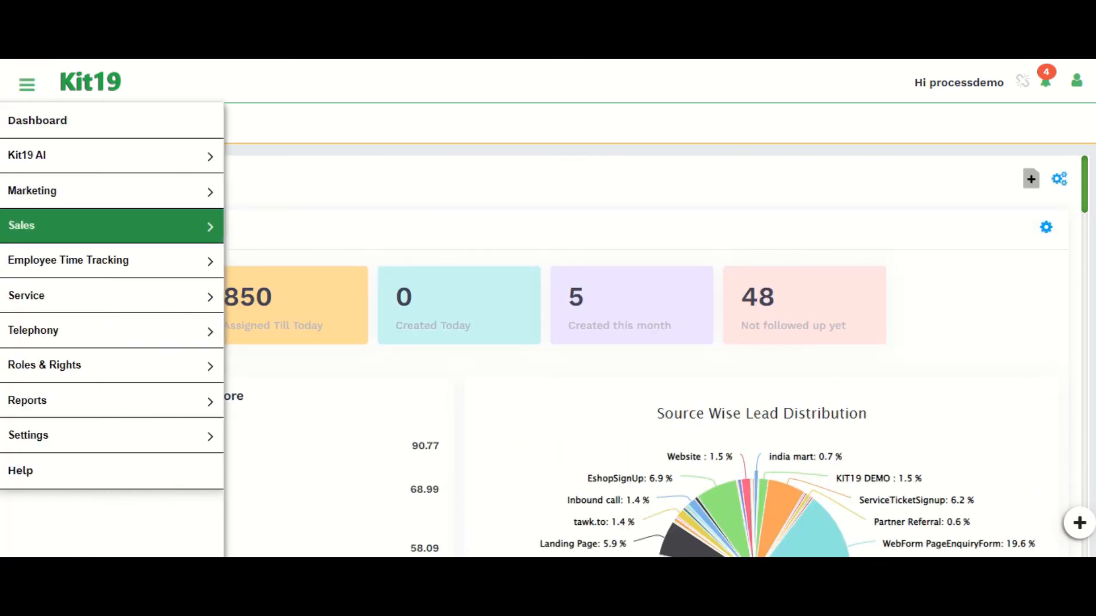